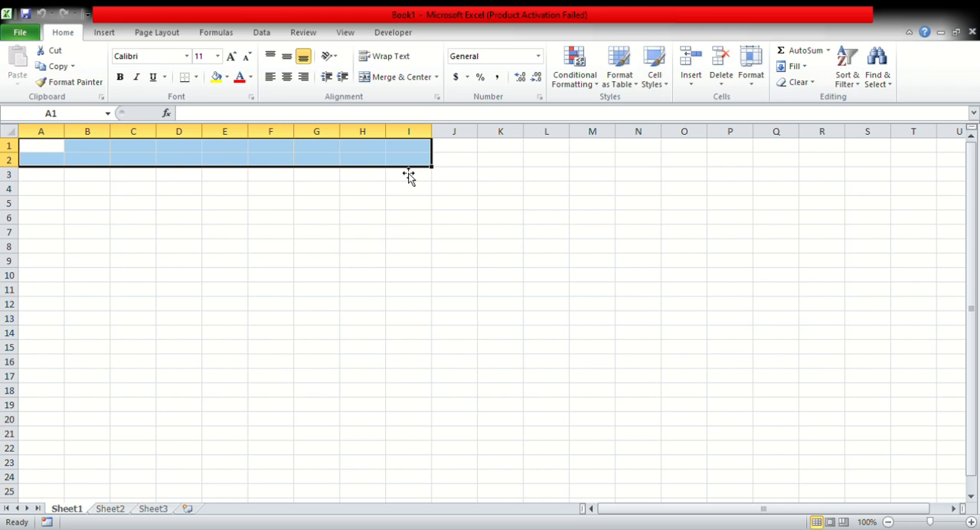
pyautogui.click(166, 163)
pyautogui.click(174, 190)
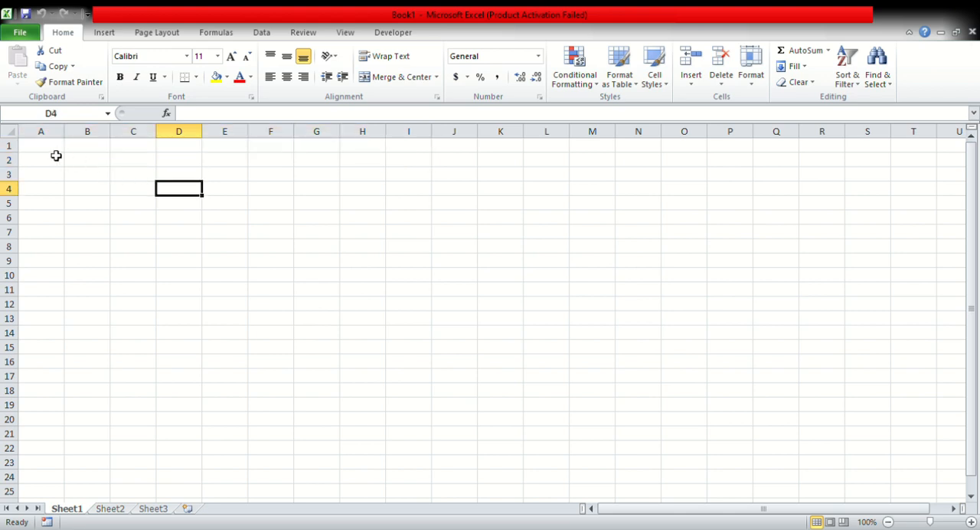
pyautogui.moveTo(44, 151); pyautogui.dragTo(366, 163)
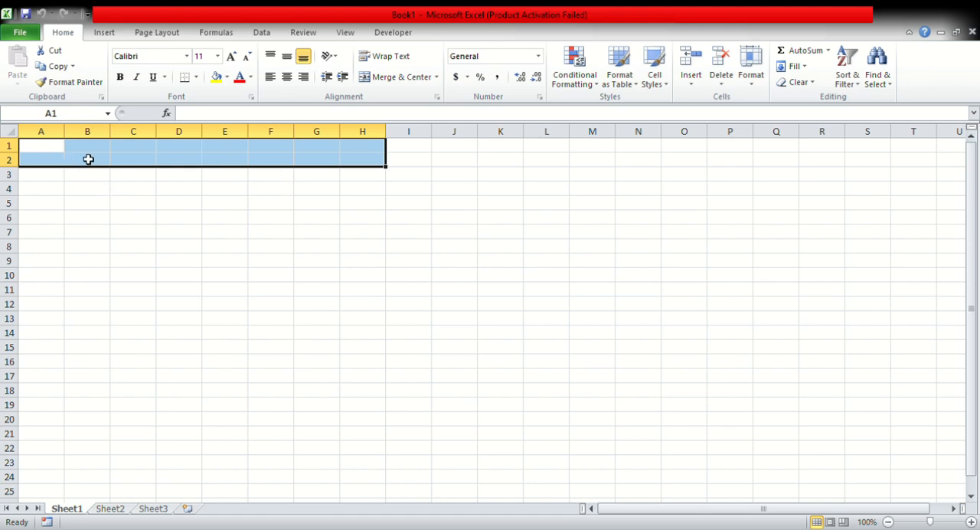
pyautogui.click(375, 176)
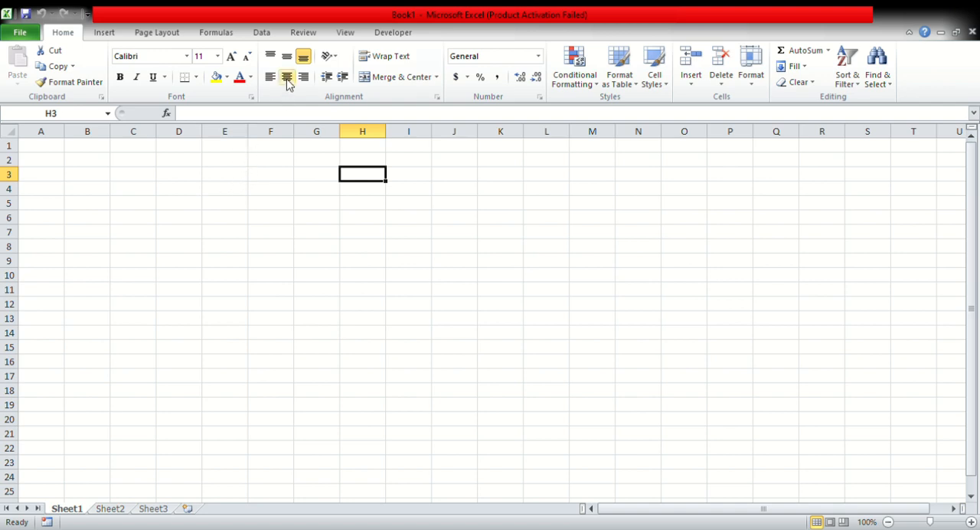
pyautogui.click(54, 157)
pyautogui.click(60, 145)
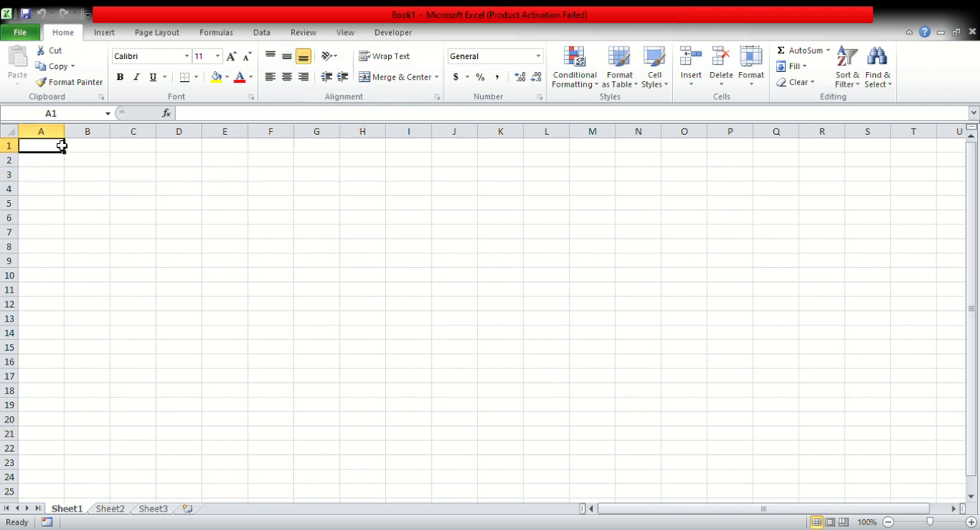
pyautogui.click(165, 189)
pyautogui.moveTo(268, 246); pyautogui.dragTo(268, 260)
pyautogui.click(178, 290)
pyautogui.click(145, 233)
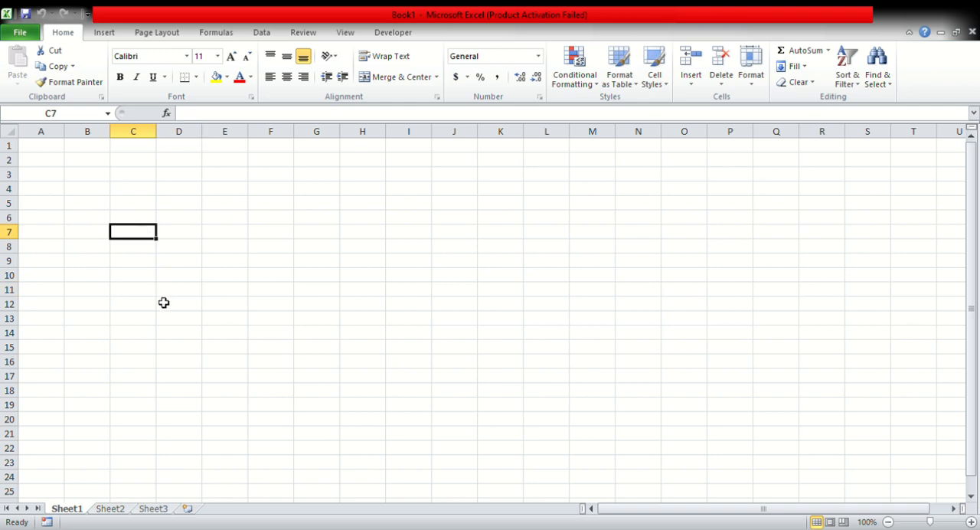
pyautogui.click(101, 189)
pyautogui.click(230, 219)
pyautogui.click(320, 264)
pyautogui.click(429, 259)
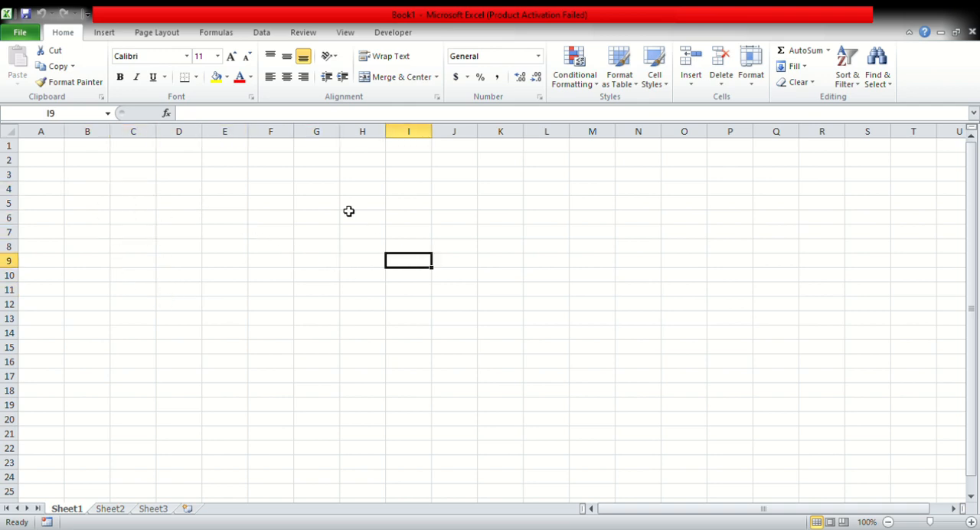
pyautogui.click(330, 203)
pyautogui.click(324, 265)
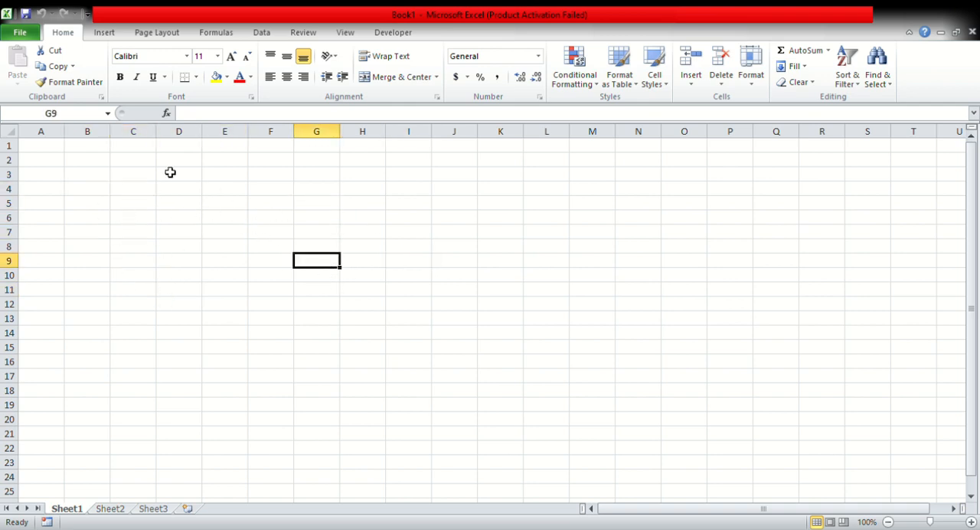
pyautogui.click(62, 114)
pyautogui.click(365, 245)
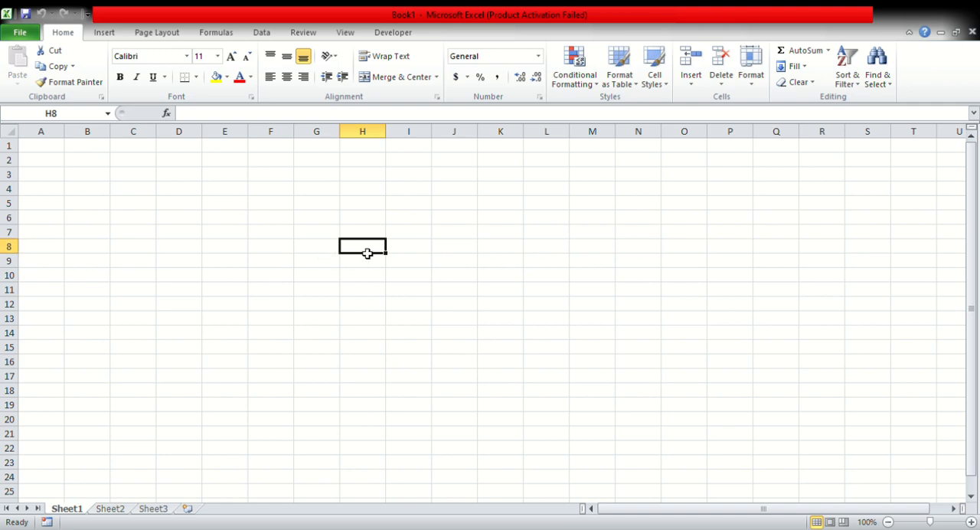
pyautogui.moveTo(643, 189); pyautogui.dragTo(681, 189)
pyautogui.click(684, 249)
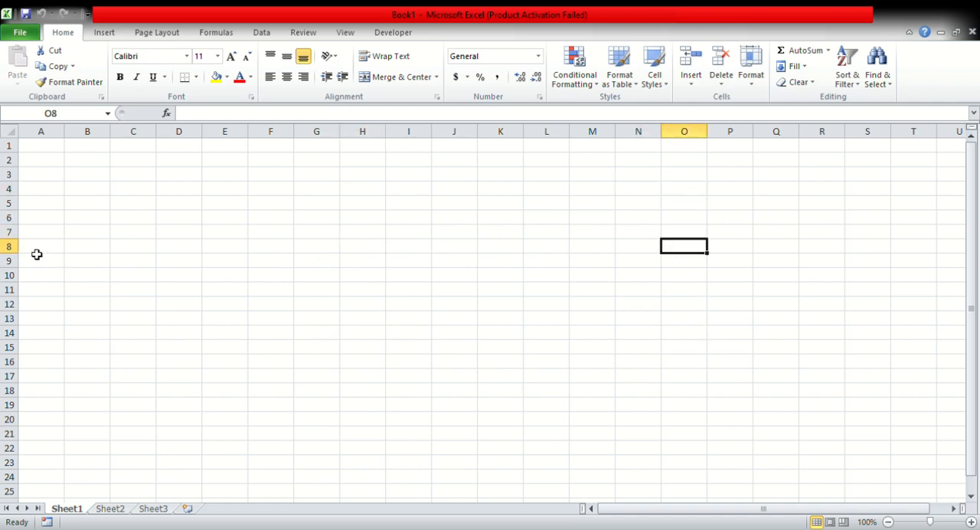
pyautogui.click(547, 304)
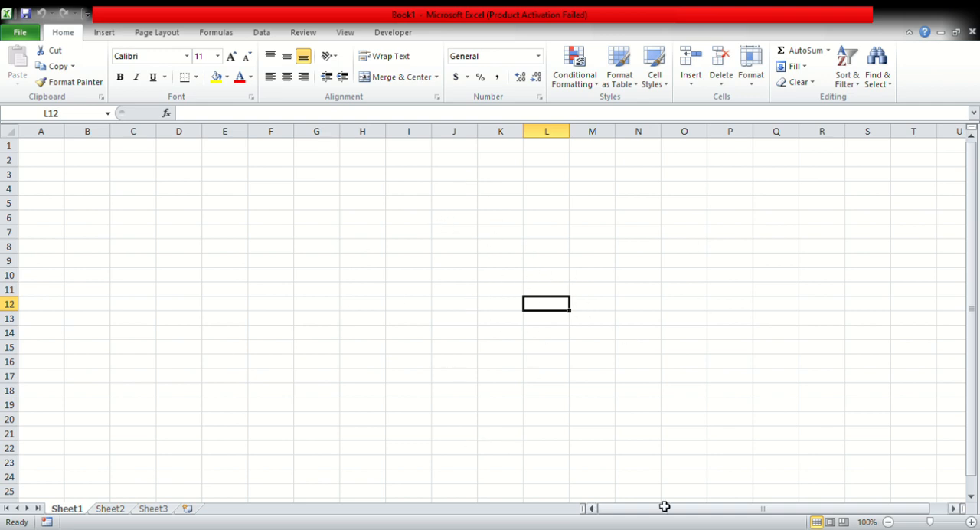
pyautogui.click(303, 191)
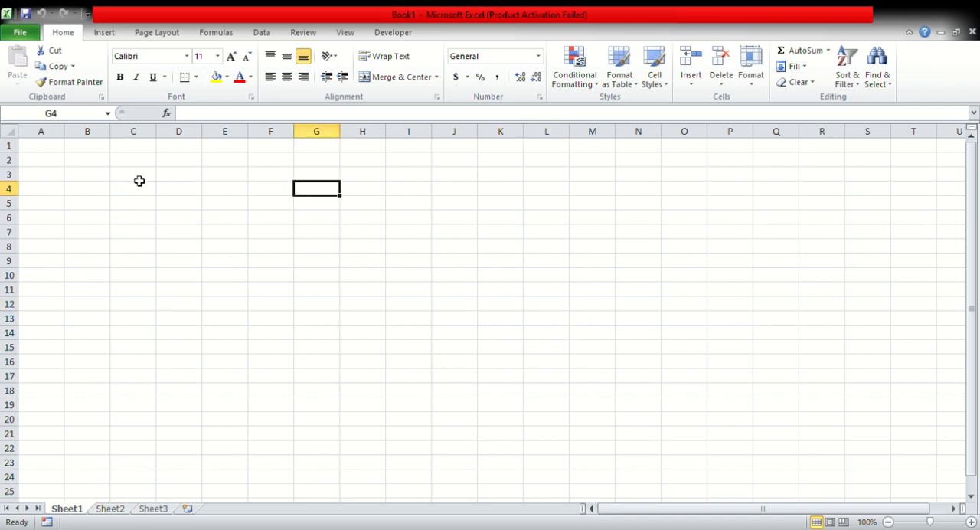
pyautogui.click(134, 176)
pyautogui.click(190, 190)
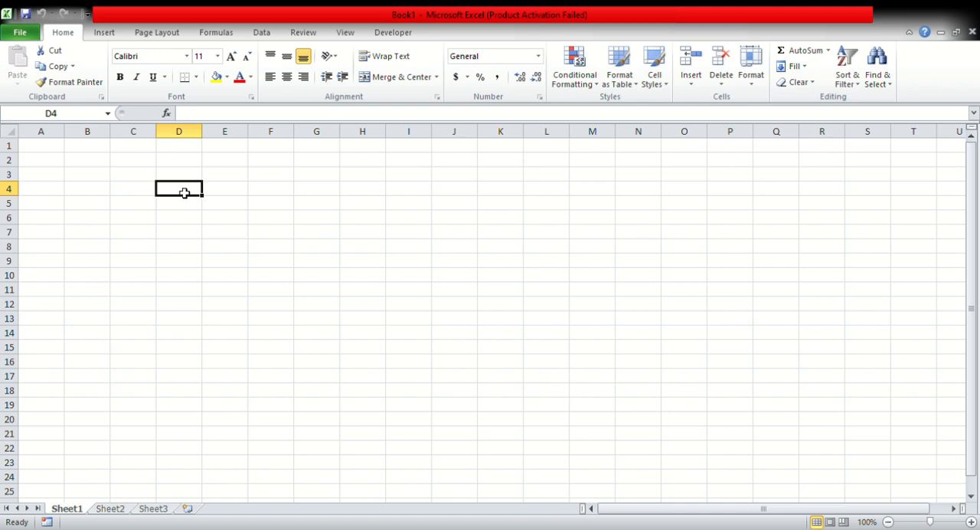
# Select several rectangular blocks of cells starting around D4, ending with the range D5:K20.
pyautogui.moveTo(184, 193); pyautogui.dragTo(608, 310)
pyautogui.moveTo(186, 195); pyautogui.dragTo(693, 391)
pyautogui.moveTo(186, 190); pyautogui.dragTo(495, 324)
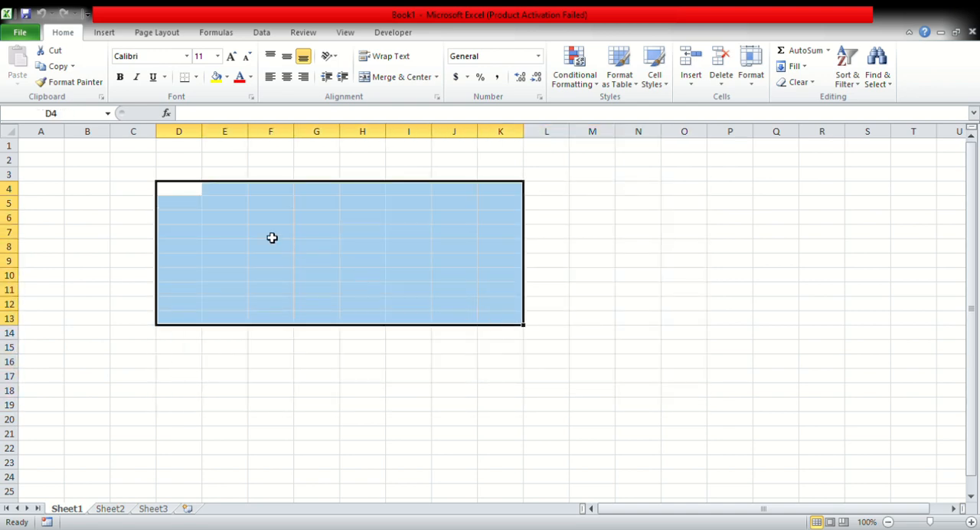
pyautogui.moveTo(195, 201); pyautogui.dragTo(491, 492)
pyautogui.click(199, 222)
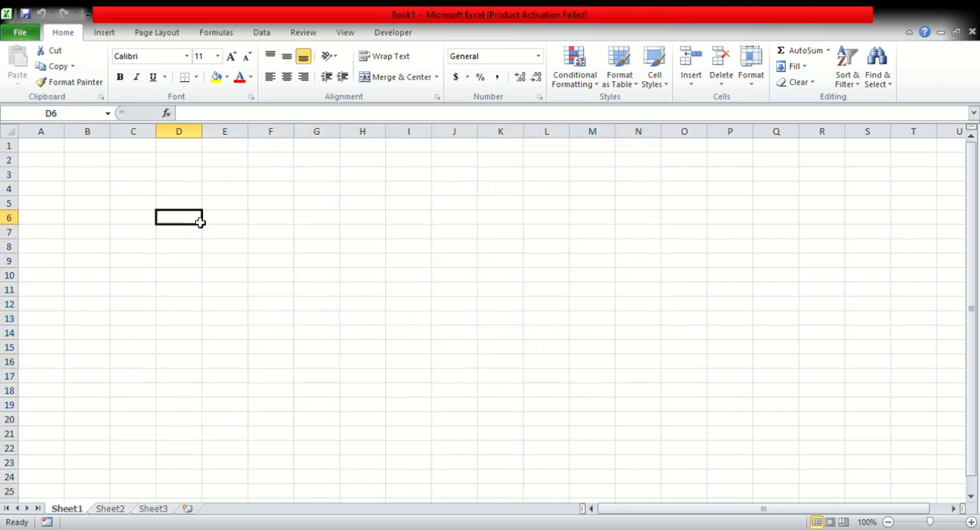
pyautogui.moveTo(199, 222); pyautogui.dragTo(546, 360)
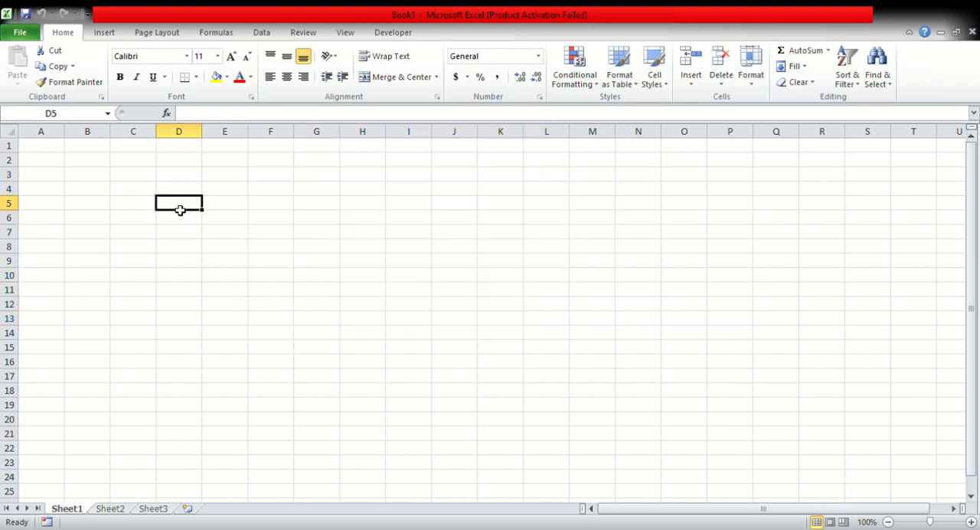
pyautogui.moveTo(179, 207); pyautogui.dragTo(526, 420)
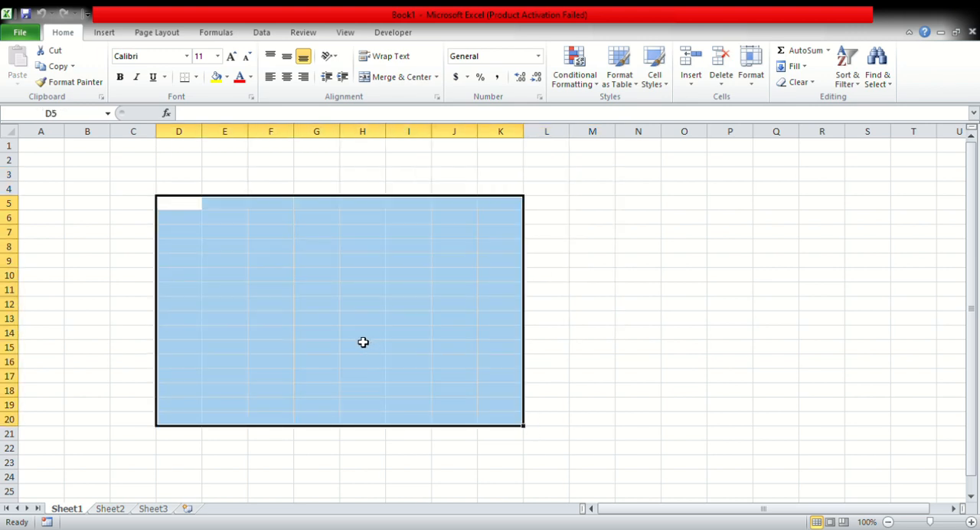
pyautogui.click(217, 77)
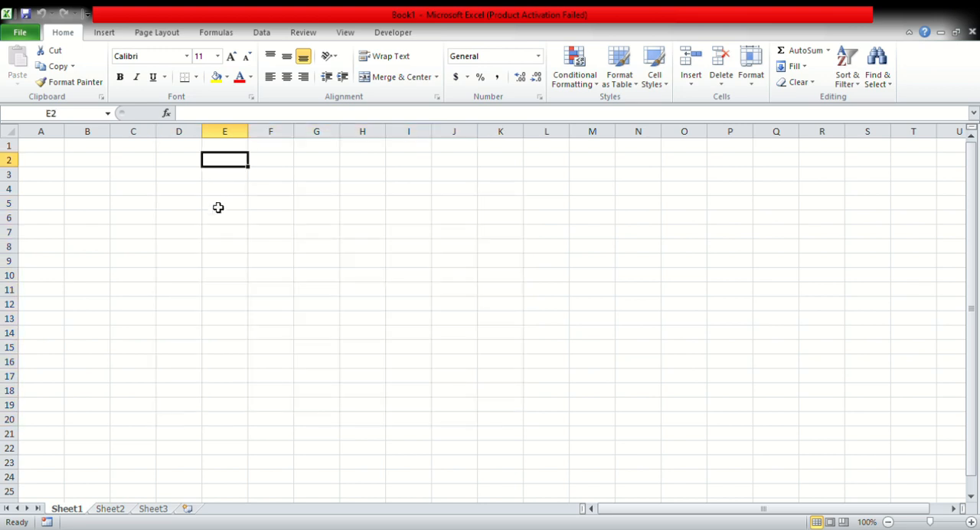
# Enter "tree" in cell E5 and move it down to cell E7.
pyautogui.click(225, 206)
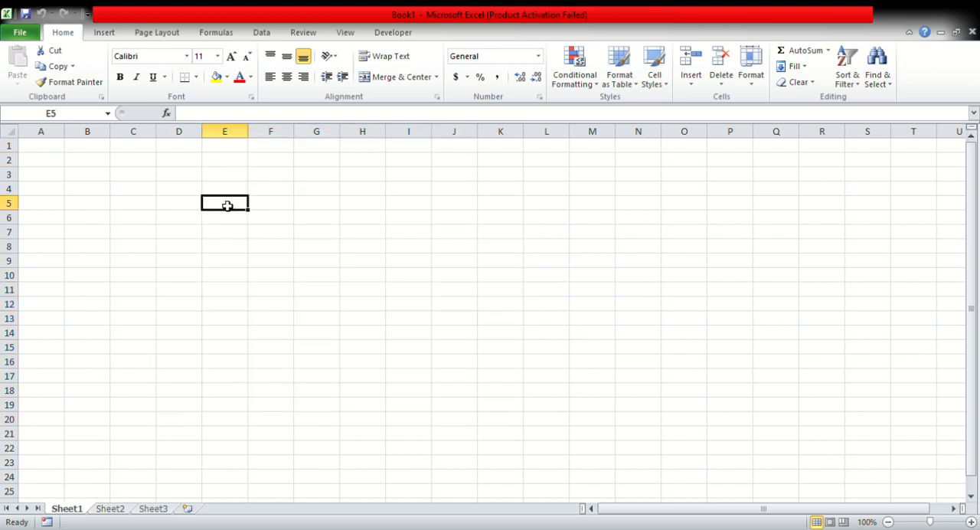
pyautogui.write('tree')
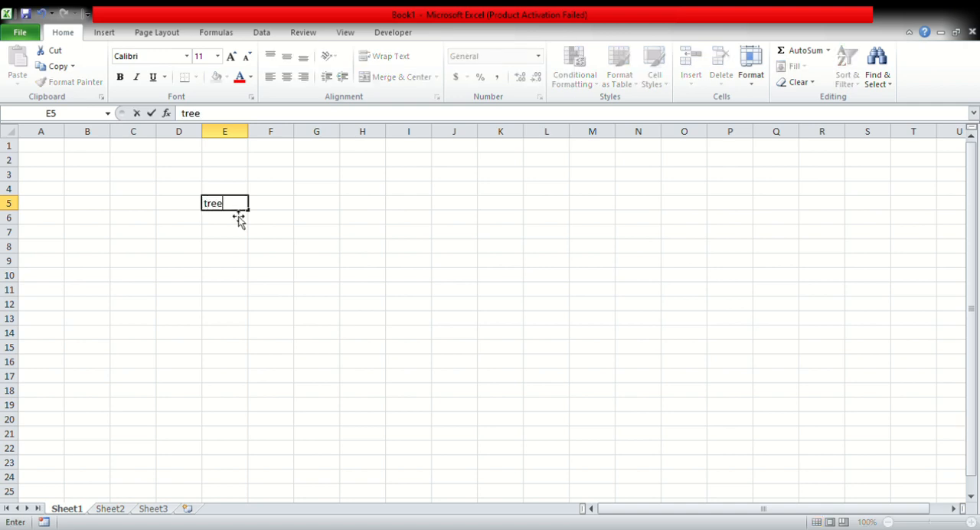
pyautogui.hotkey('ctrl', 'Return')
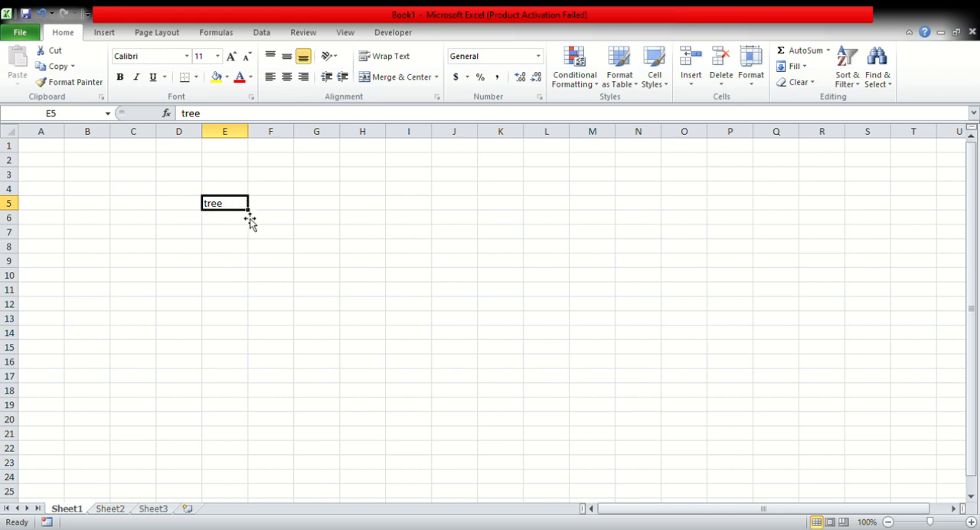
pyautogui.moveTo(224, 214); pyautogui.dragTo(245, 234)
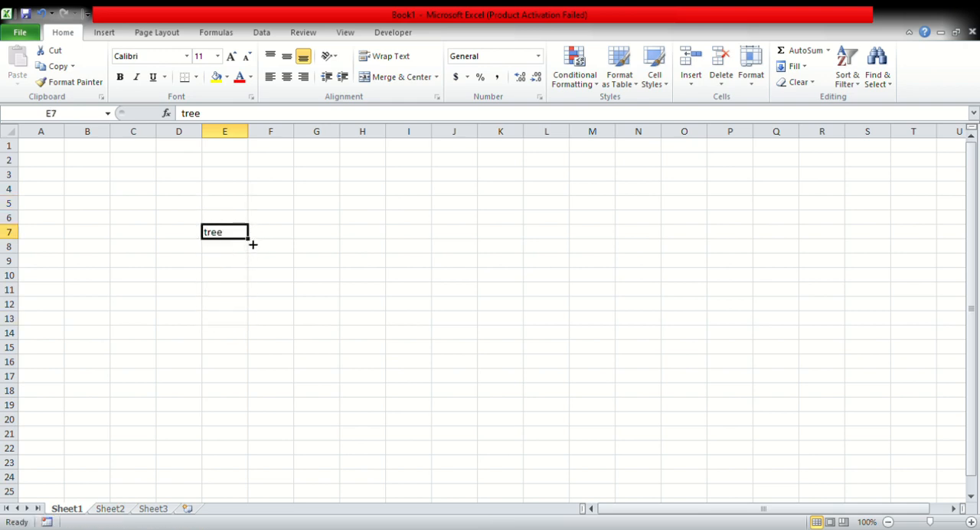
# Fill the text from E7 down and across the range E7:R14.
pyautogui.moveTo(252, 247); pyautogui.dragTo(617, 526)
pyautogui.moveTo(621, 461); pyautogui.dragTo(821, 343)
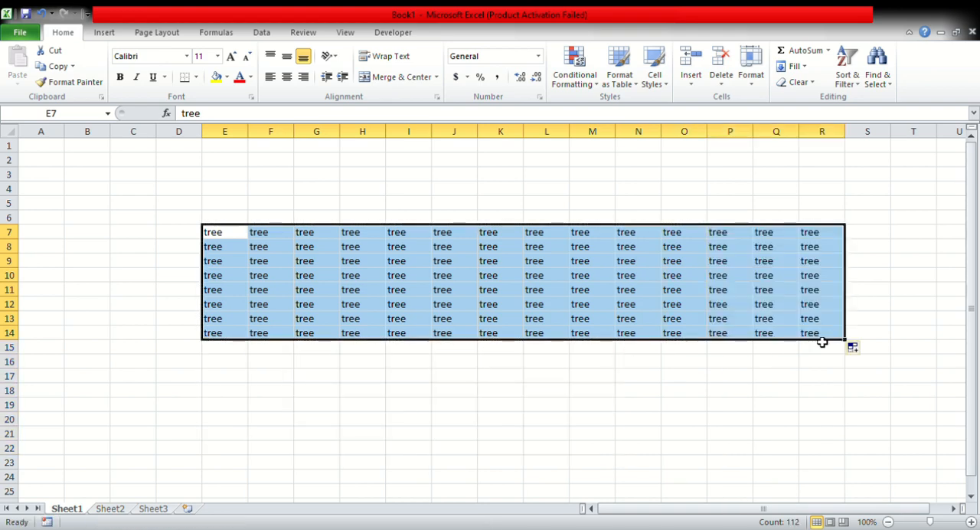
pyautogui.click(367, 349)
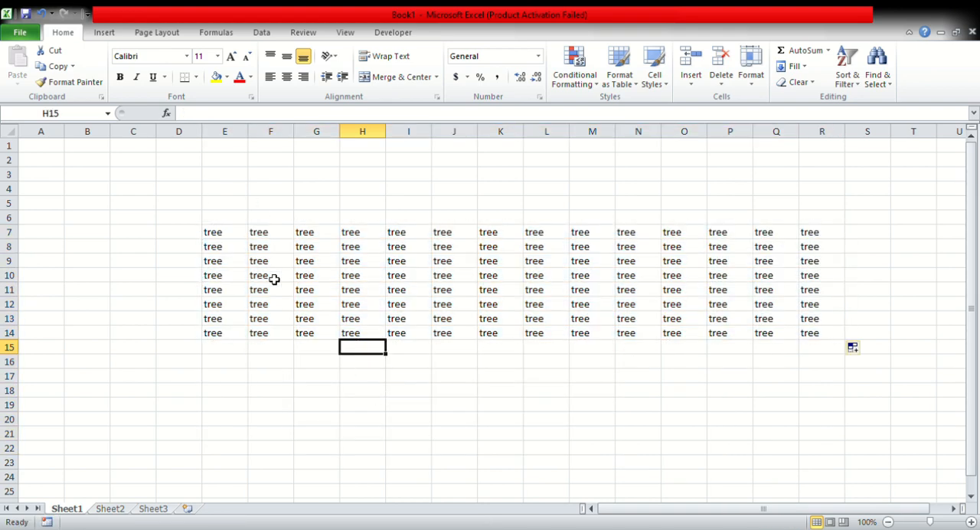
# Give the cells E7:L14 a yellow fill and a red font colour.
pyautogui.moveTo(230, 235); pyautogui.dragTo(558, 334)
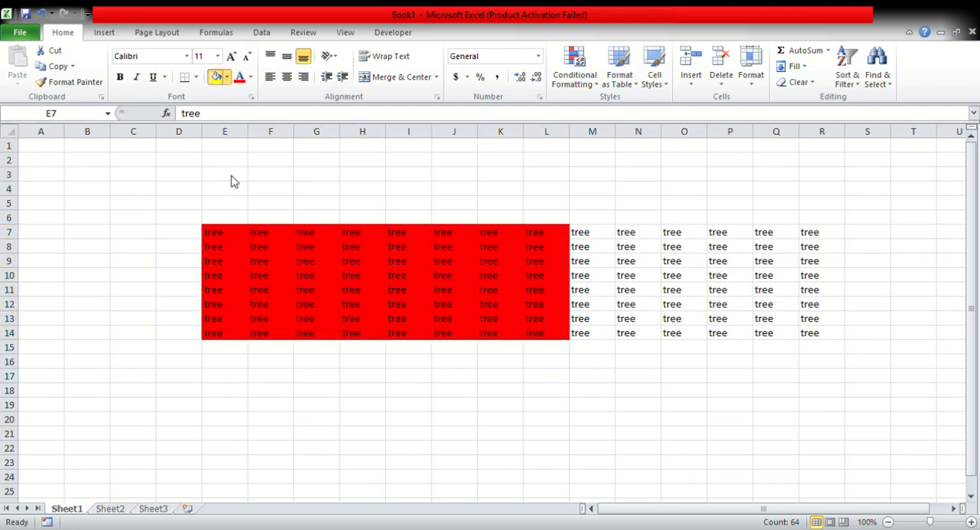
pyautogui.click(254, 182)
pyautogui.click(255, 82)
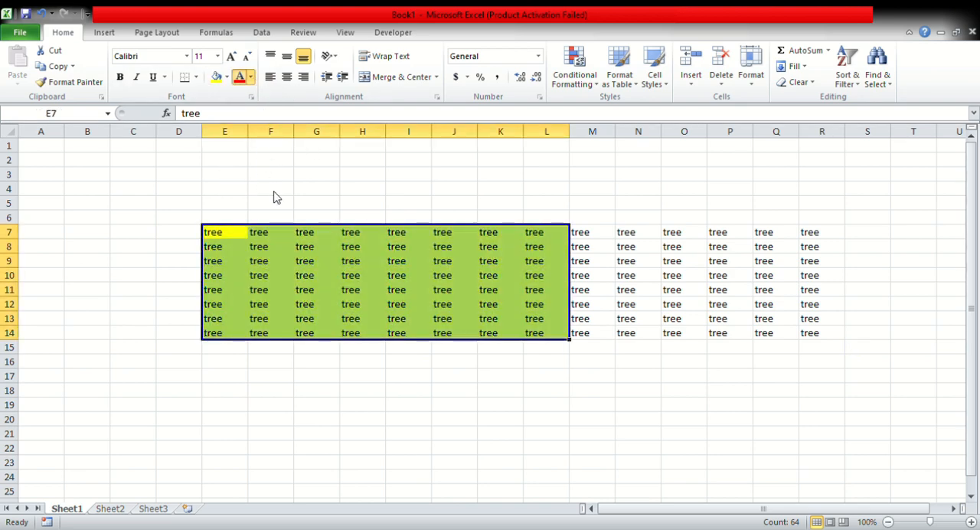
pyautogui.click(256, 207)
# Apply a red fill to the cells M7:R14 and deselect the range.
pyautogui.moveTo(587, 237); pyautogui.dragTo(816, 335)
pyautogui.click(251, 80)
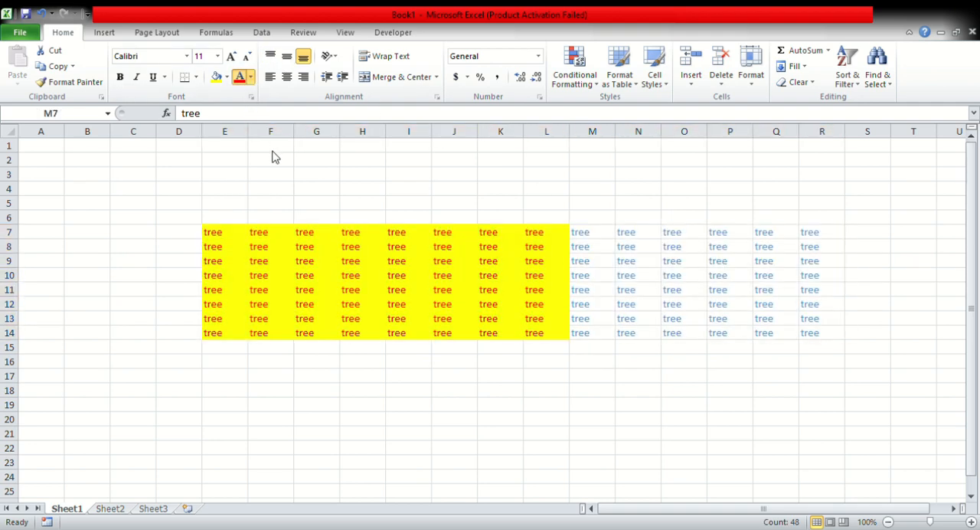
pyautogui.click(227, 79)
pyautogui.click(230, 187)
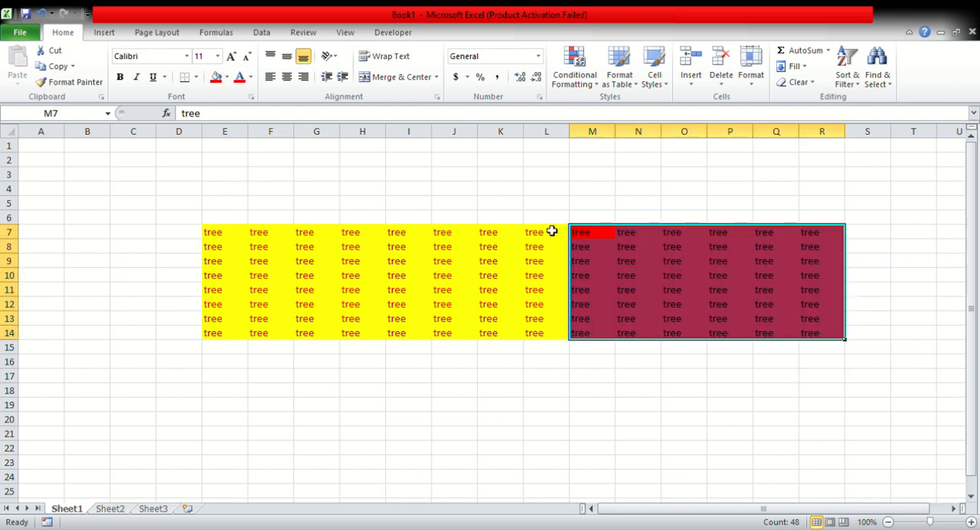
pyautogui.click(591, 204)
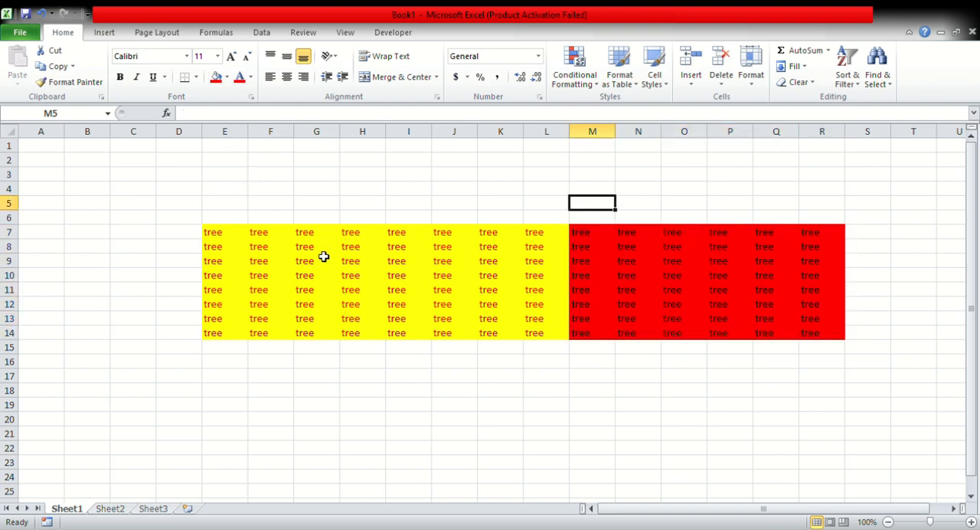
pyautogui.click(290, 233)
pyautogui.moveTo(490, 304); pyautogui.dragTo(571, 306)
pyautogui.click(720, 295)
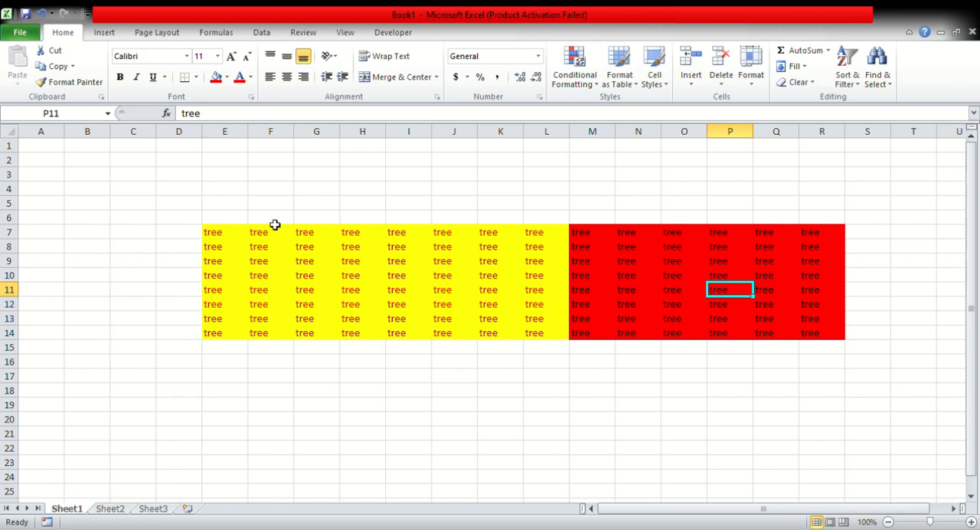
# Undo the colour formatting, the autofilled copies and the move of "tree" to E7.
pyautogui.hotkey('ctrl', 'z')
pyautogui.hotkey('ctrl', 'z')
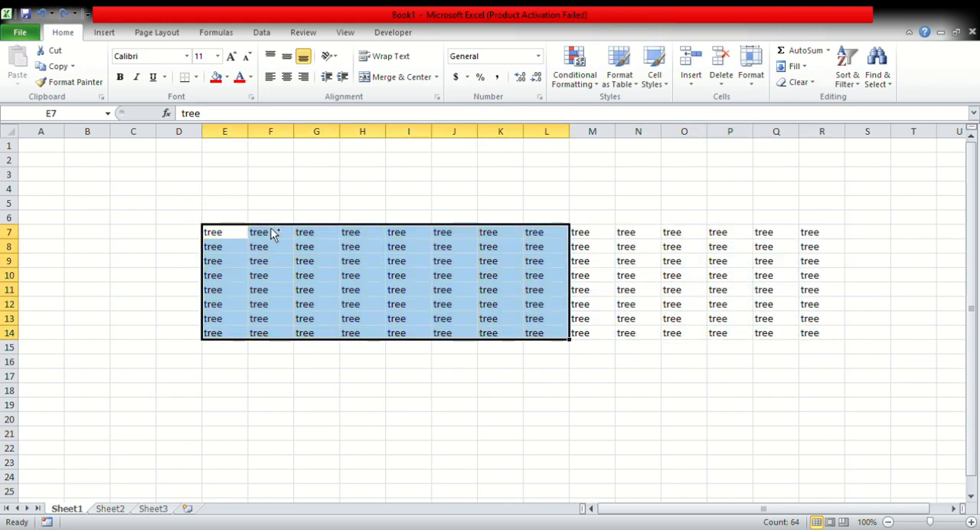
pyautogui.hotkey('ctrl', 'z')
pyautogui.hotkey('ctrl', 'z')
pyautogui.hotkey('ctrl', 'z')
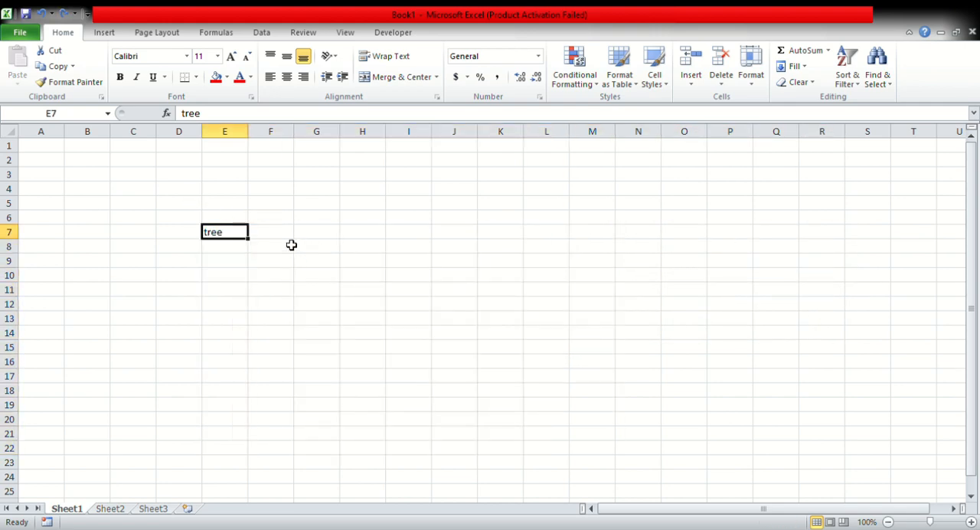
pyautogui.hotkey('ctrl', 'z')
# Delete the text "tree" from cell E13, leaving cell B4 selected.
pyautogui.click(225, 204)
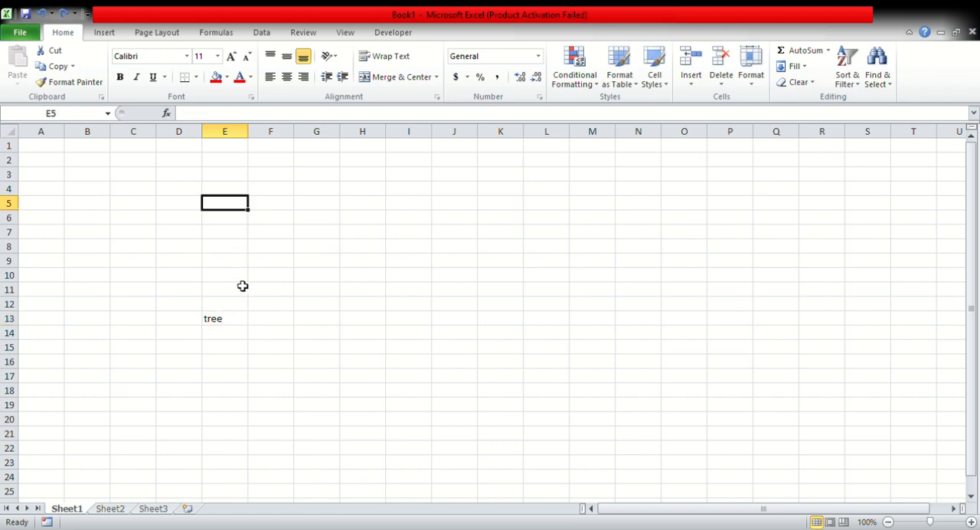
pyautogui.click(234, 320)
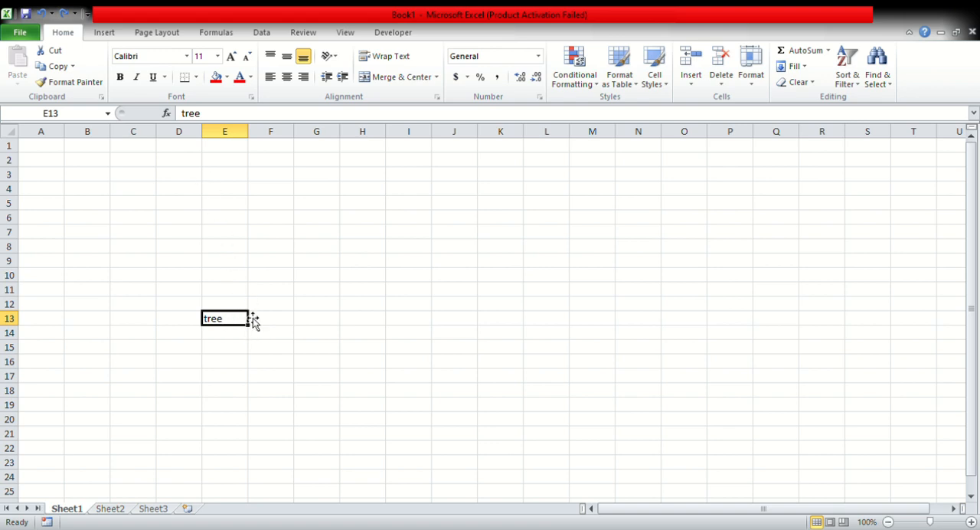
pyautogui.press('Delete')
pyautogui.click(243, 277)
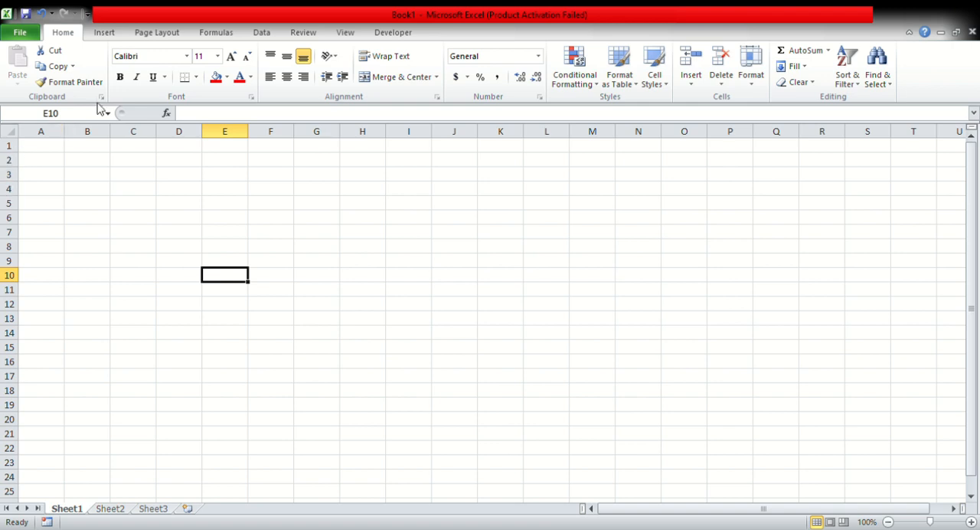
pyautogui.click(106, 189)
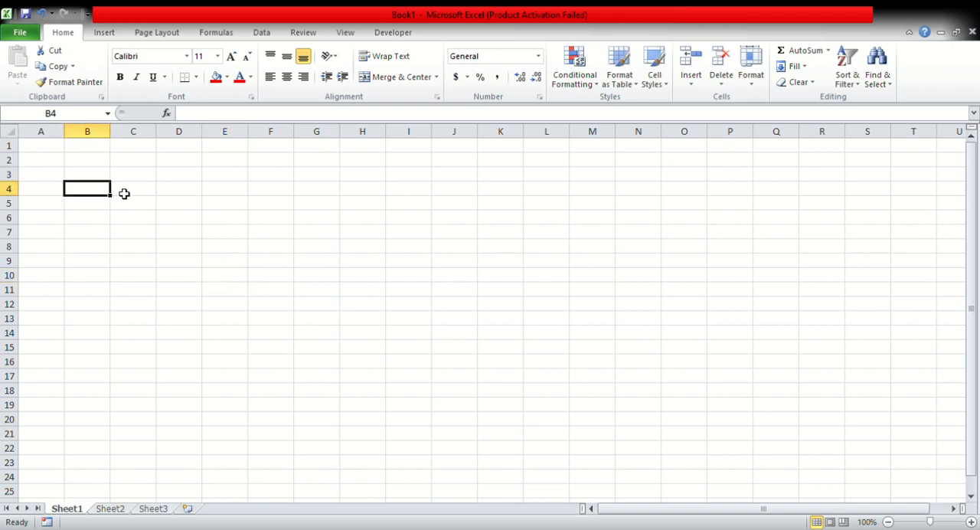
# Enter "tree" in cell B4 and move it to cell A1.
pyautogui.write('tree')
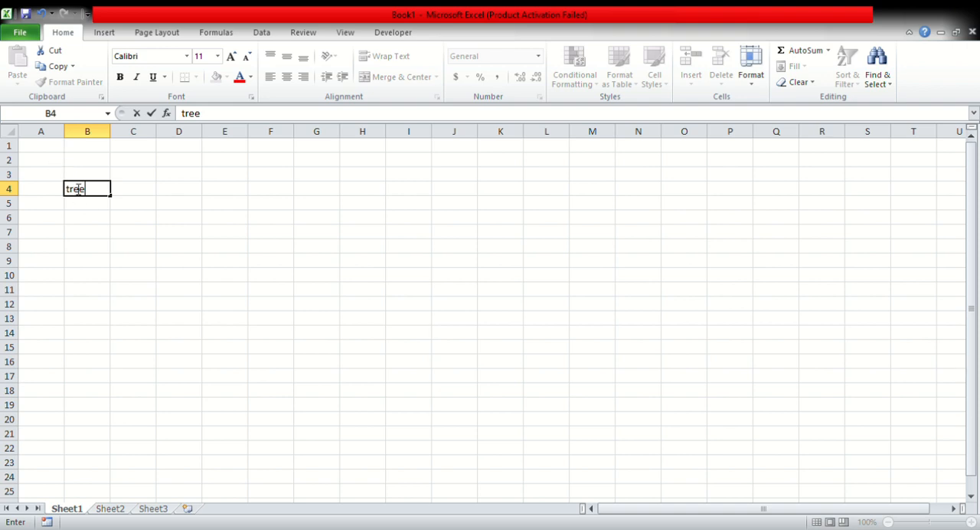
pyautogui.hotkey('ctrl', 'Return')
pyautogui.moveTo(50, 147); pyautogui.dragTo(49, 146)
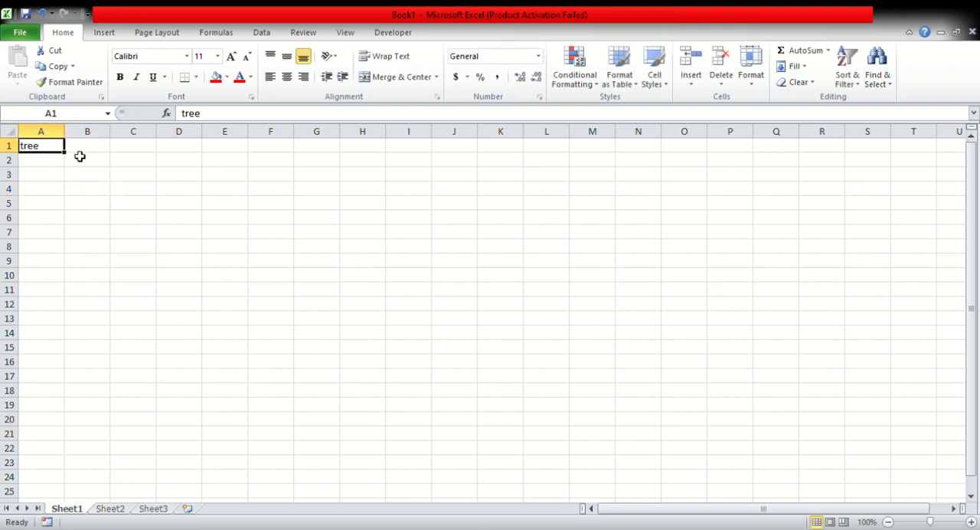
# Widen column A to about twice its default width.
pyautogui.click(83, 134)
pyautogui.click(59, 134)
pyautogui.click(71, 134)
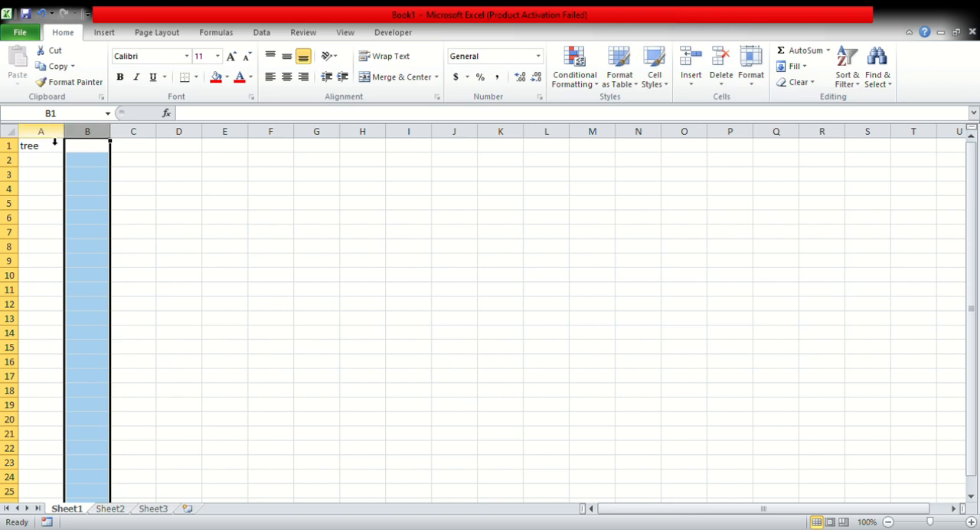
pyautogui.click(63, 137)
pyautogui.moveTo(68, 136); pyautogui.dragTo(117, 139)
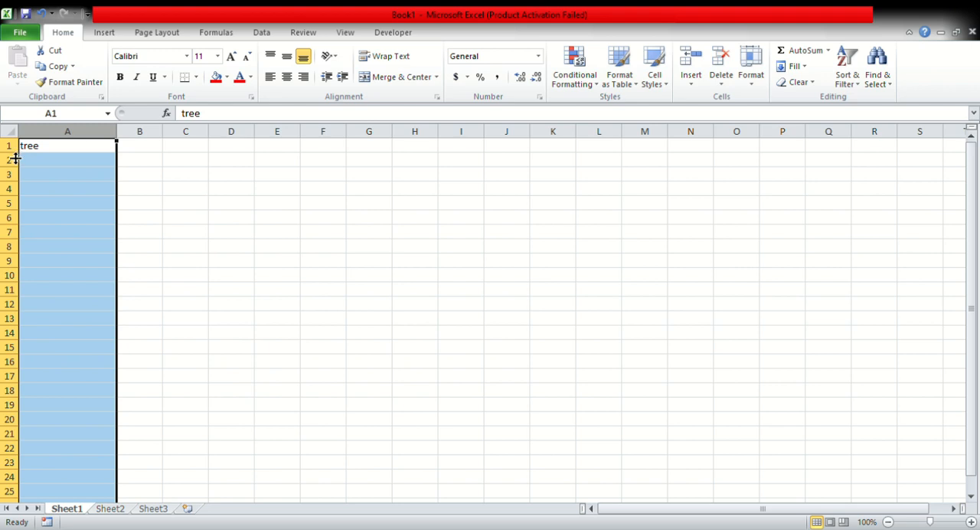
# Increase the height of row 1 to about two and a half times and row 2 to about twice the default.
pyautogui.moveTo(15, 158); pyautogui.dragTo(14, 182)
pyautogui.click(66, 167)
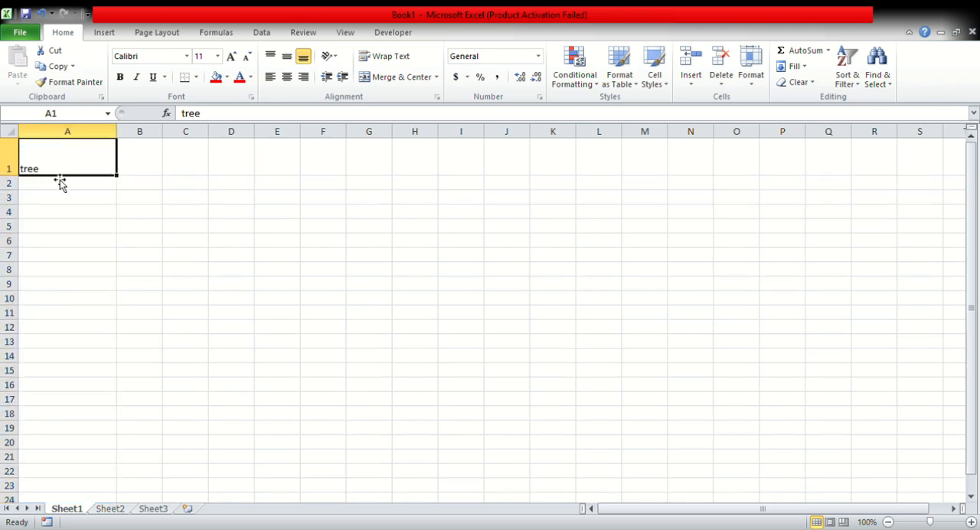
pyautogui.click(71, 184)
pyautogui.moveTo(13, 191); pyautogui.dragTo(14, 209)
pyautogui.moveTo(63, 164); pyautogui.dragTo(421, 410)
pyautogui.click(99, 189)
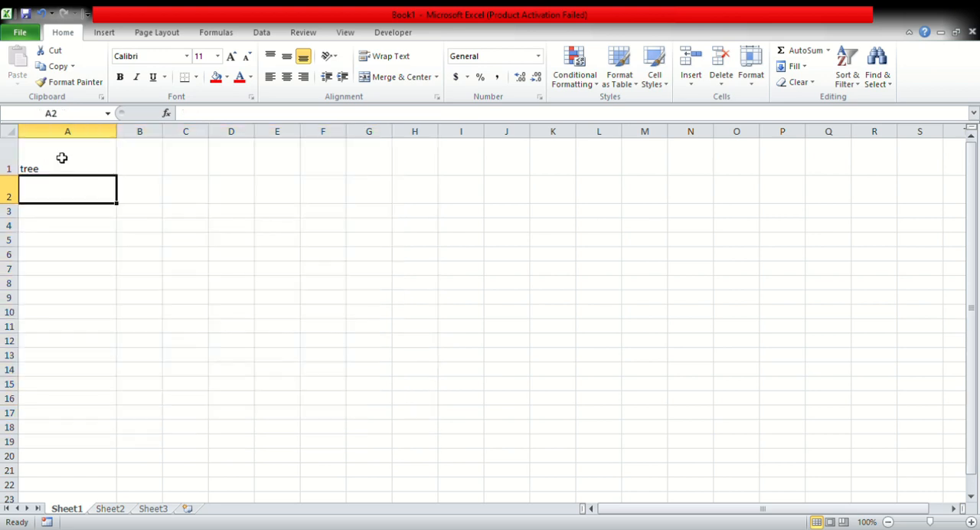
# Apply a uniform row height of about twice the default to the rows of the range A1:G15.
pyautogui.moveTo(64, 157); pyautogui.dragTo(386, 383)
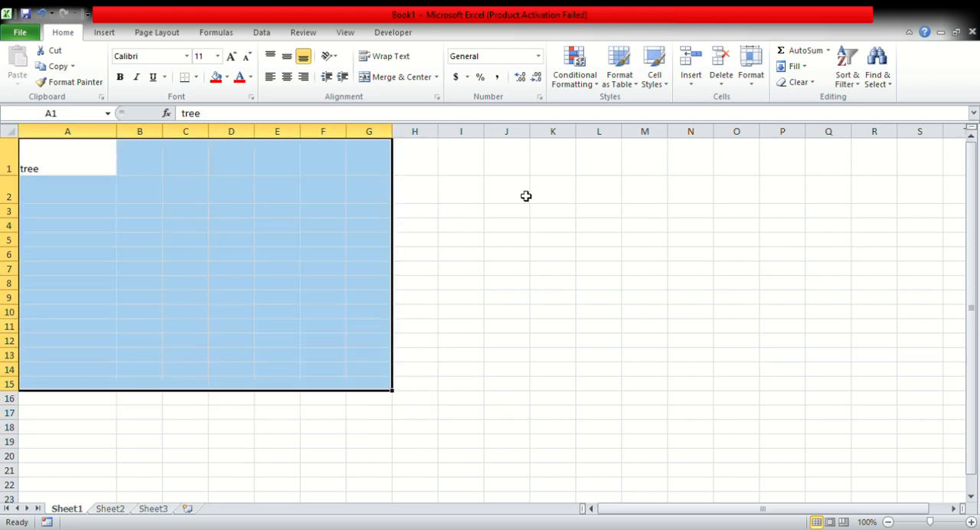
pyautogui.click(756, 80)
pyautogui.click(327, 216)
pyautogui.click(135, 215)
pyautogui.click(99, 265)
pyautogui.click(95, 298)
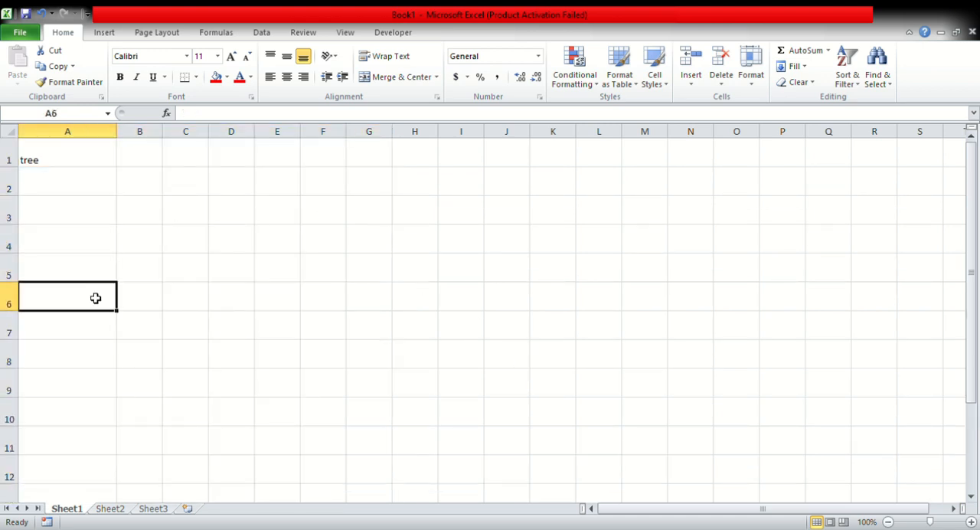
pyautogui.click(96, 333)
pyautogui.click(233, 383)
pyautogui.click(612, 190)
pyautogui.click(310, 245)
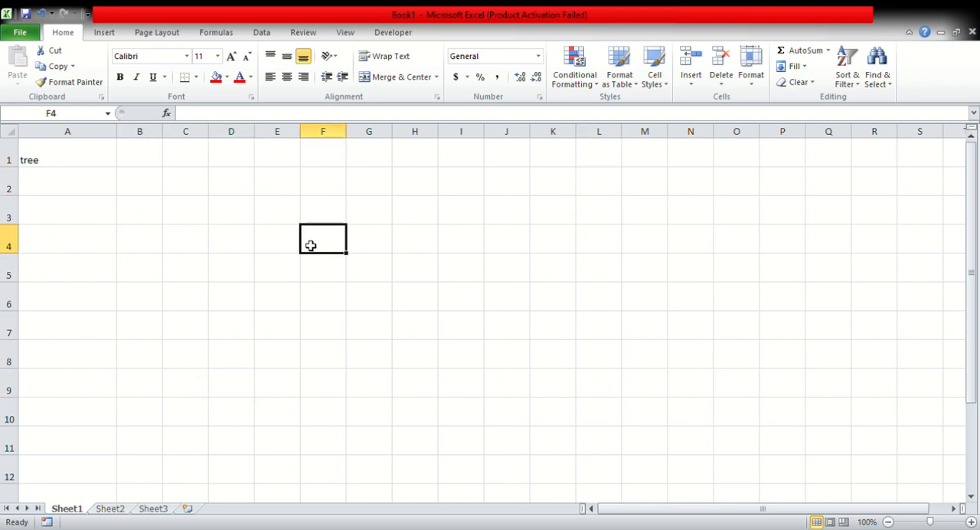
pyautogui.moveTo(310, 245); pyautogui.dragTo(285, 248)
pyautogui.moveTo(235, 270); pyautogui.dragTo(239, 301)
pyautogui.click(240, 323)
pyautogui.moveTo(308, 321); pyautogui.dragTo(287, 299)
pyautogui.click(265, 220)
pyautogui.scroll(-10, 249, 305)
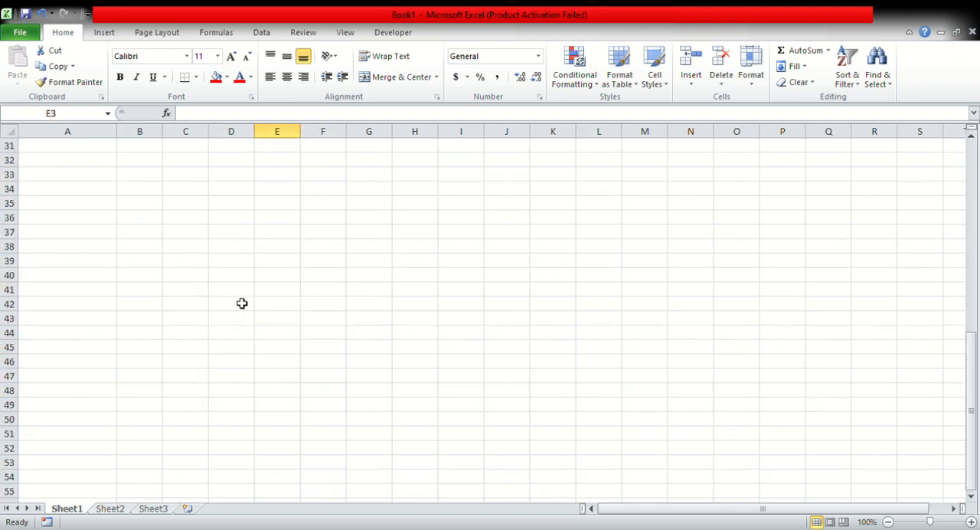
pyautogui.click(176, 260)
pyautogui.click(171, 291)
pyautogui.scroll(10, 184, 247)
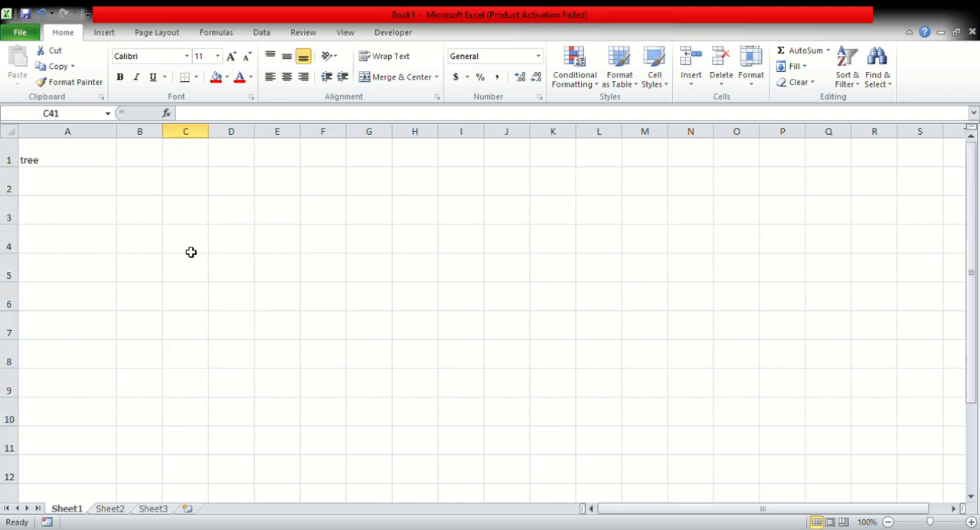
# Make the text "tree" in cell A1 bold and italic without underline, and colour it red.
pyautogui.click(92, 178)
pyautogui.click(90, 158)
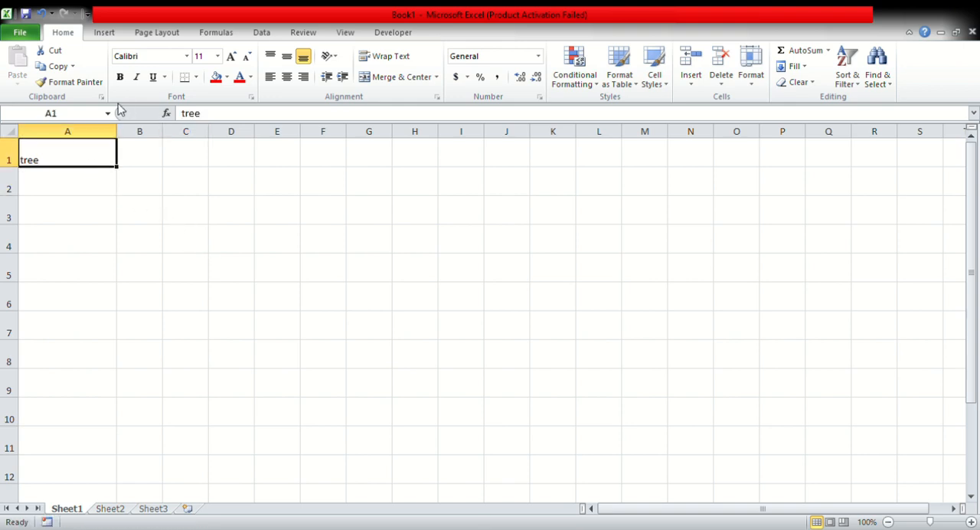
pyautogui.click(119, 77)
pyautogui.click(136, 76)
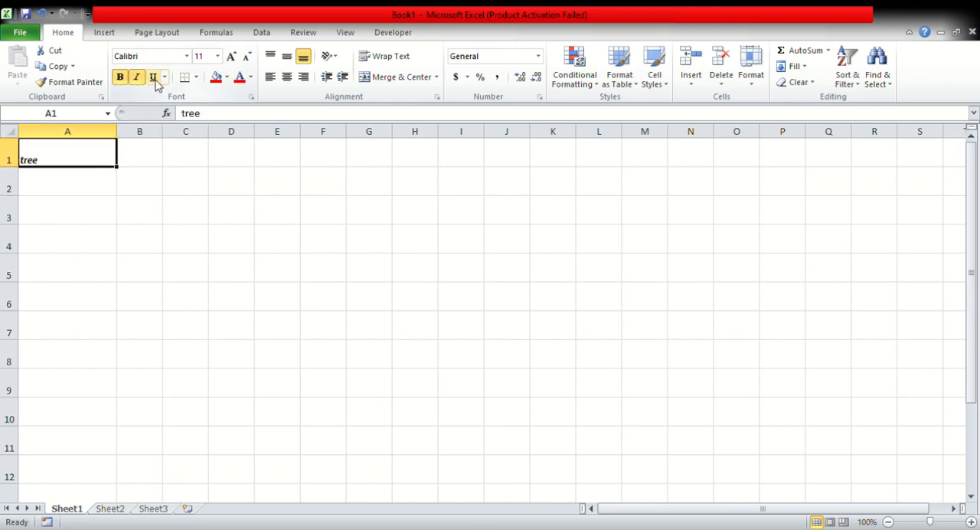
pyautogui.click(153, 77)
pyautogui.click(153, 78)
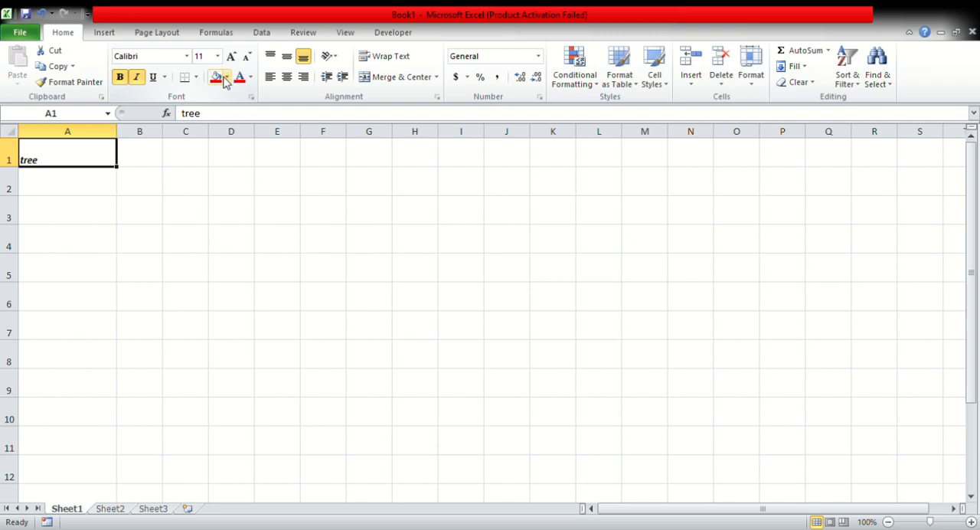
pyautogui.click(250, 77)
pyautogui.click(256, 207)
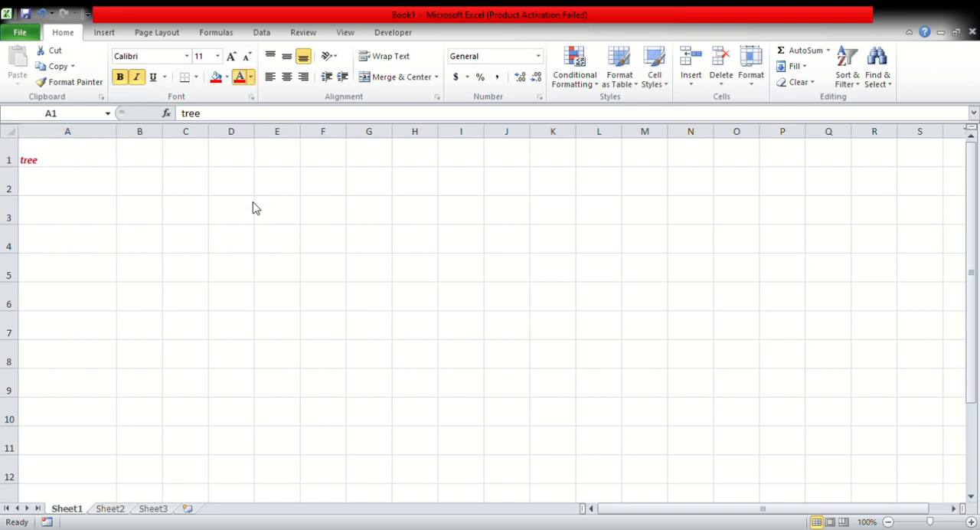
# Set the font of the text in cell A1 to Algerian and its size to 20.
pyautogui.click(186, 58)
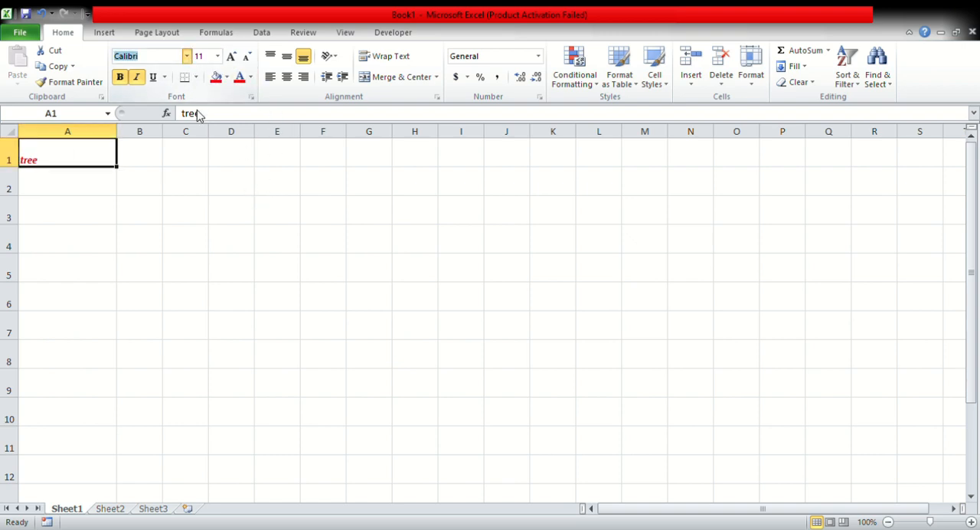
pyautogui.click(169, 189)
pyautogui.click(230, 57)
pyautogui.click(231, 58)
pyautogui.click(231, 58)
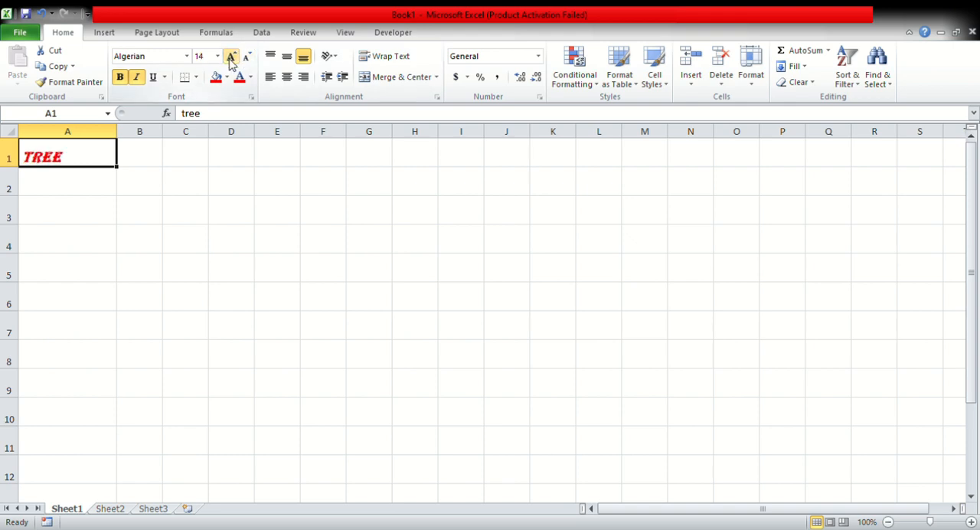
pyautogui.click(231, 57)
pyautogui.click(231, 58)
# Centre the text in cell A1 both vertically and horizontally.
pyautogui.click(286, 56)
pyautogui.click(286, 76)
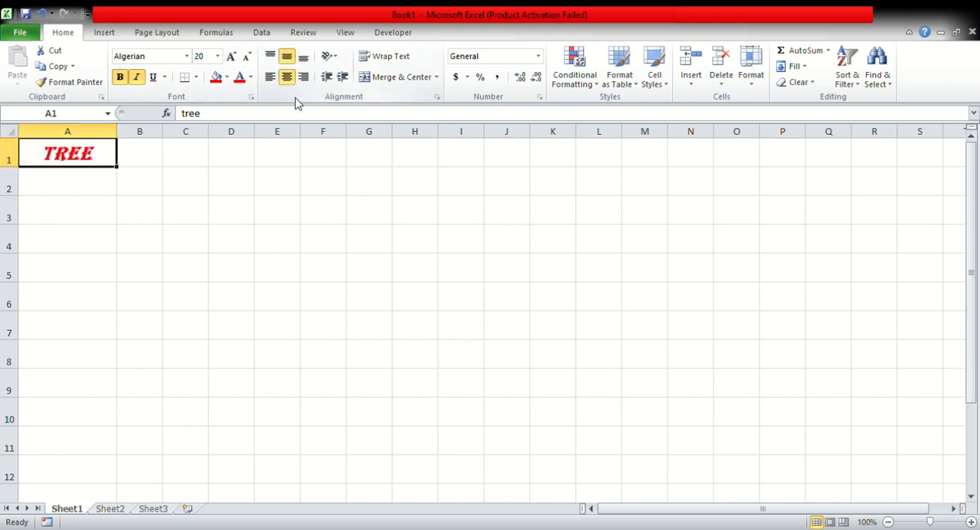
pyautogui.click(255, 156)
pyautogui.click(97, 208)
pyautogui.click(111, 246)
pyautogui.click(135, 157)
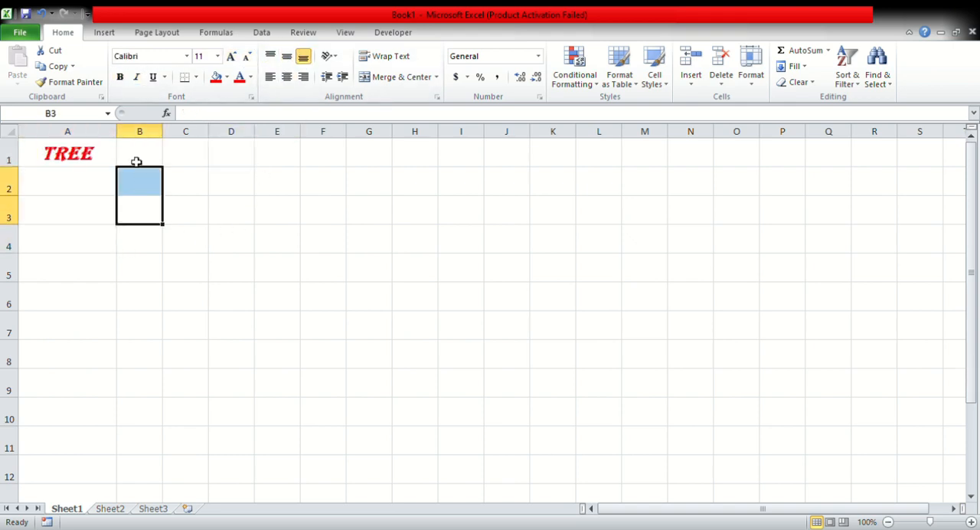
pyautogui.click(89, 164)
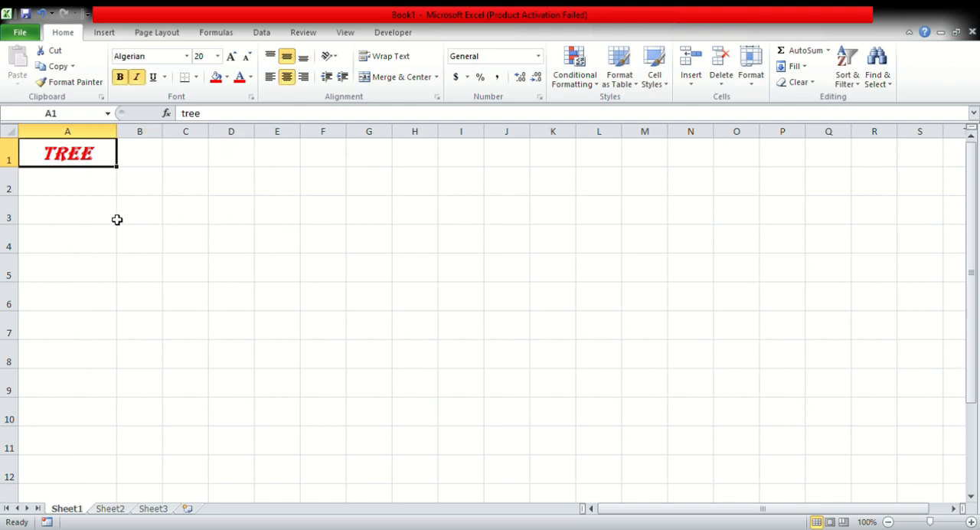
pyautogui.click(102, 205)
pyautogui.click(92, 172)
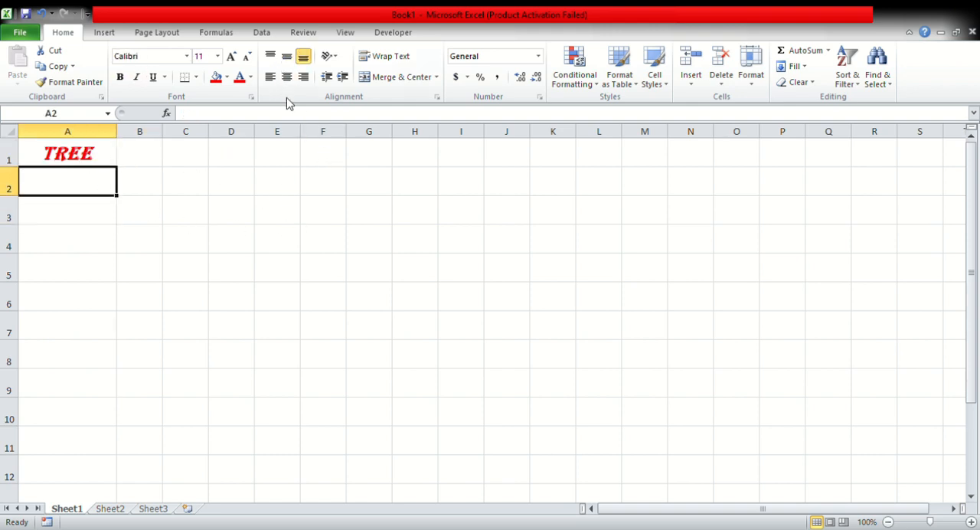
pyautogui.click(95, 158)
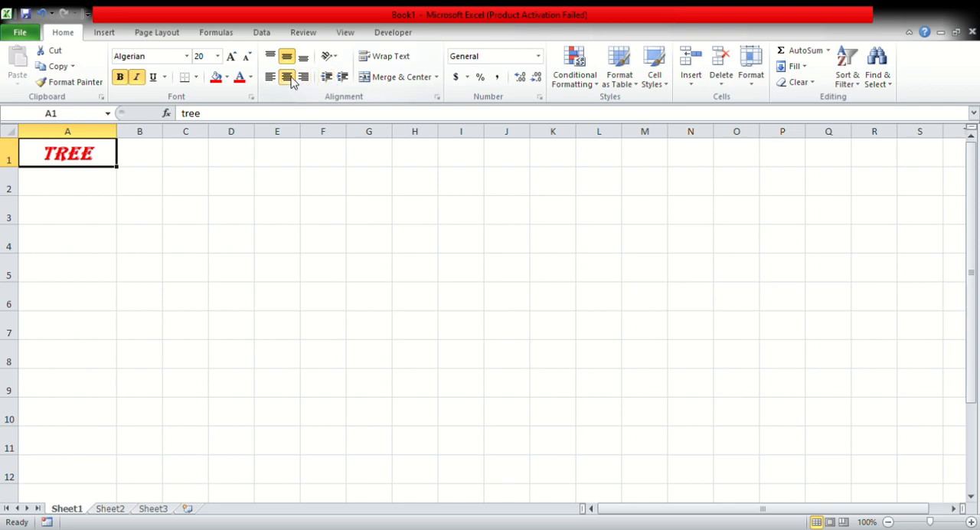
pyautogui.click(159, 189)
pyautogui.moveTo(94, 155); pyautogui.dragTo(425, 410)
pyautogui.click(401, 235)
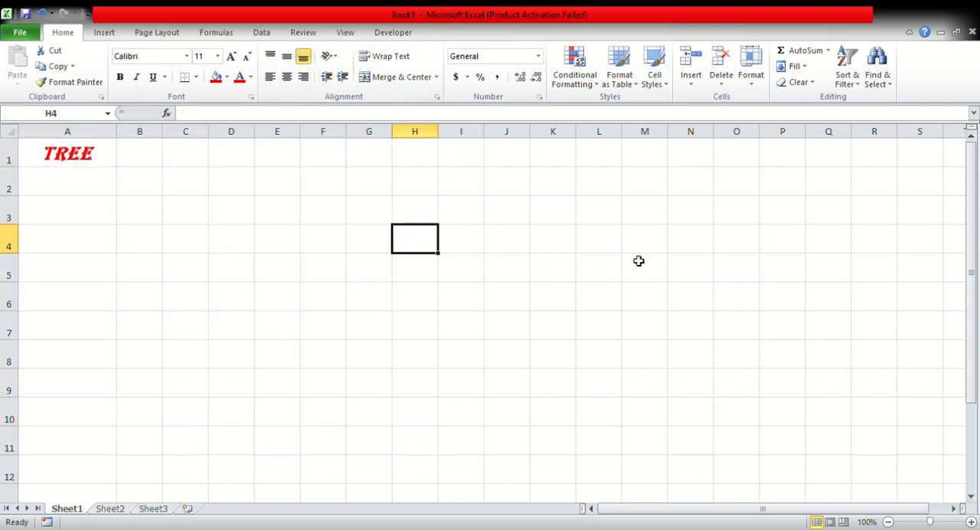
# Replace the text in cell A1 with "vgvhg", and enter "hvh" in B1 and "niuhiu" in C1.
pyautogui.click(103, 163)
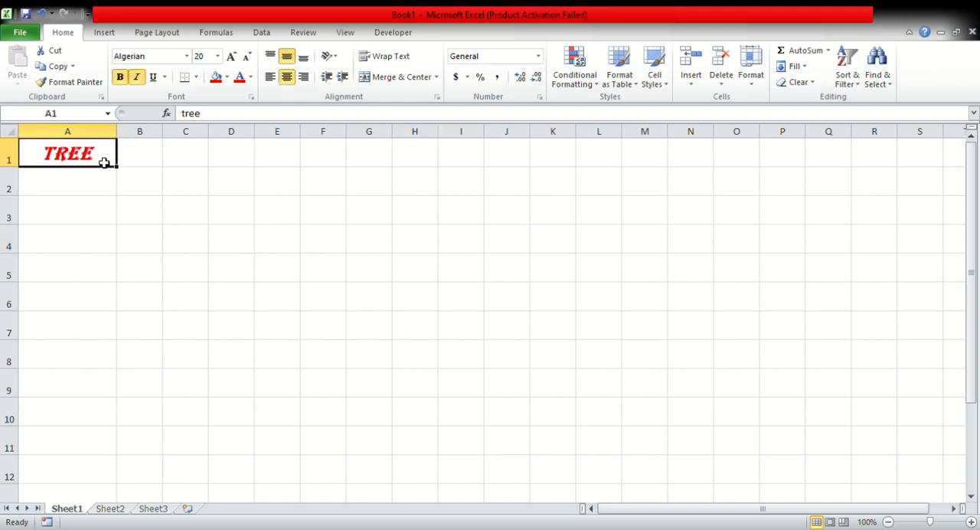
pyautogui.press('Delete')
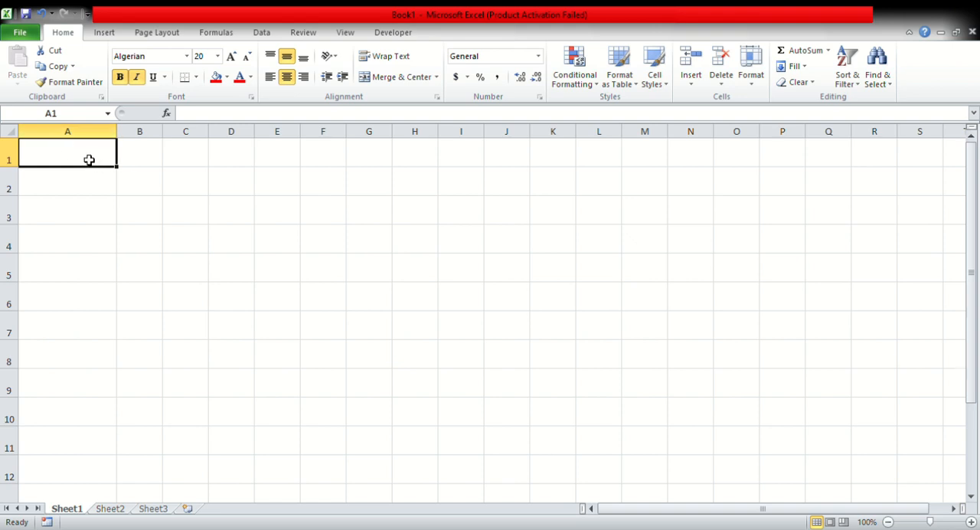
pyautogui.write('vgvhg')
pyautogui.press('Tab')
pyautogui.write('hvh')
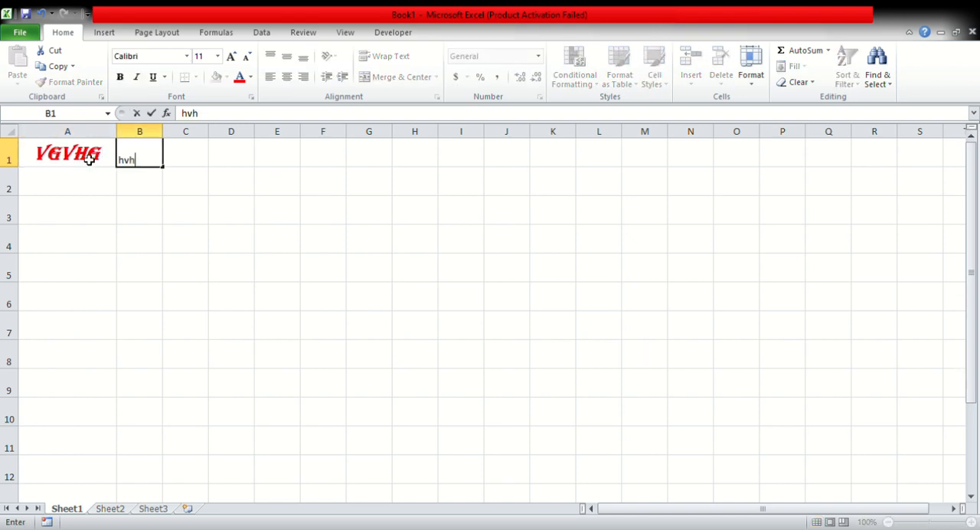
pyautogui.press('Tab')
pyautogui.write('niuhi')
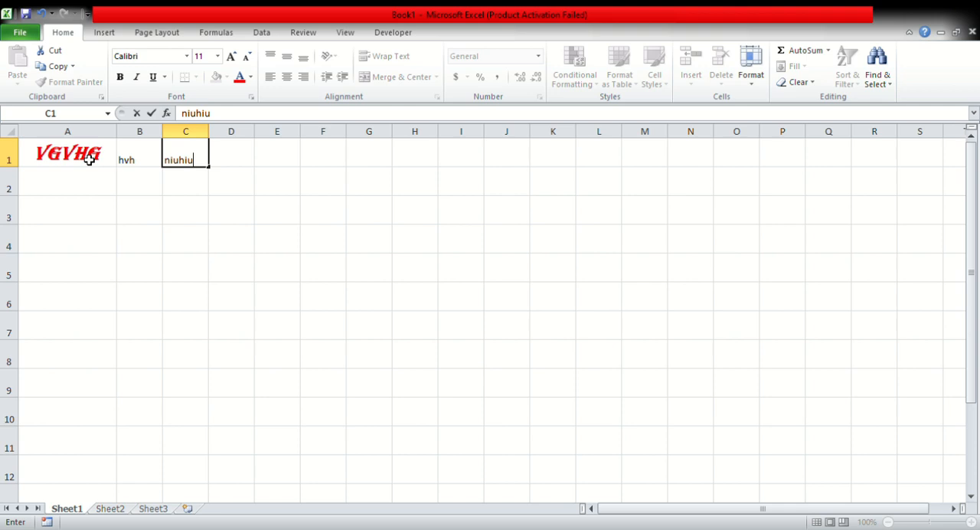
# Delete the contents of the cells A1:C1.
pyautogui.moveTo(72, 186); pyautogui.dragTo(337, 372)
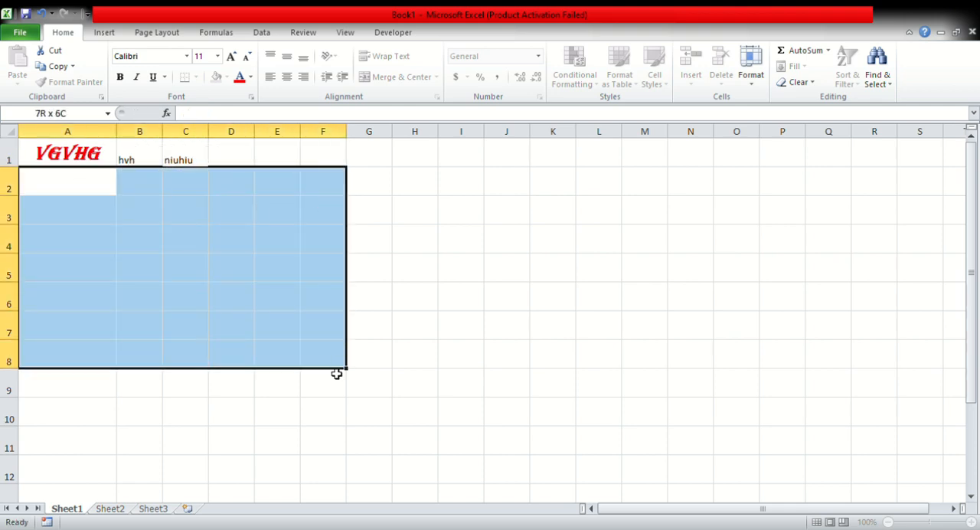
pyautogui.moveTo(73, 153); pyautogui.dragTo(356, 155)
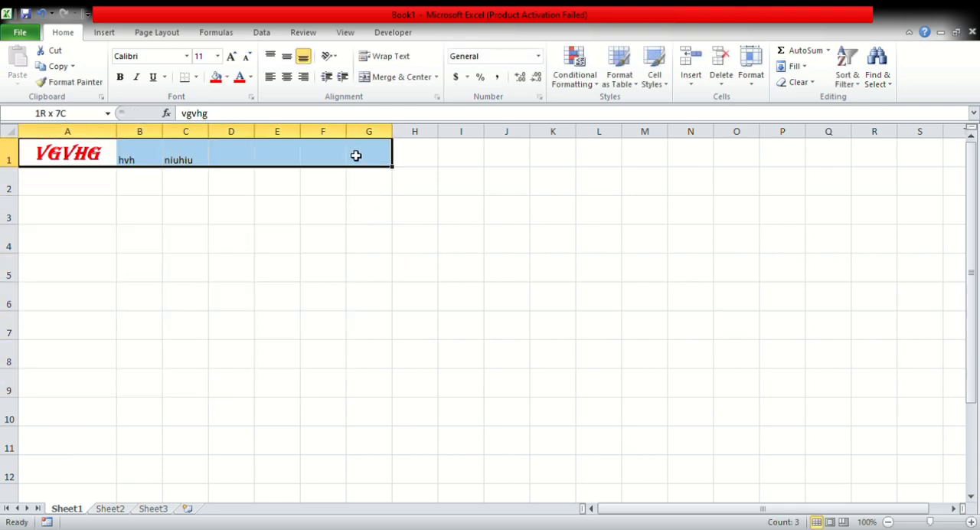
pyautogui.click(356, 155)
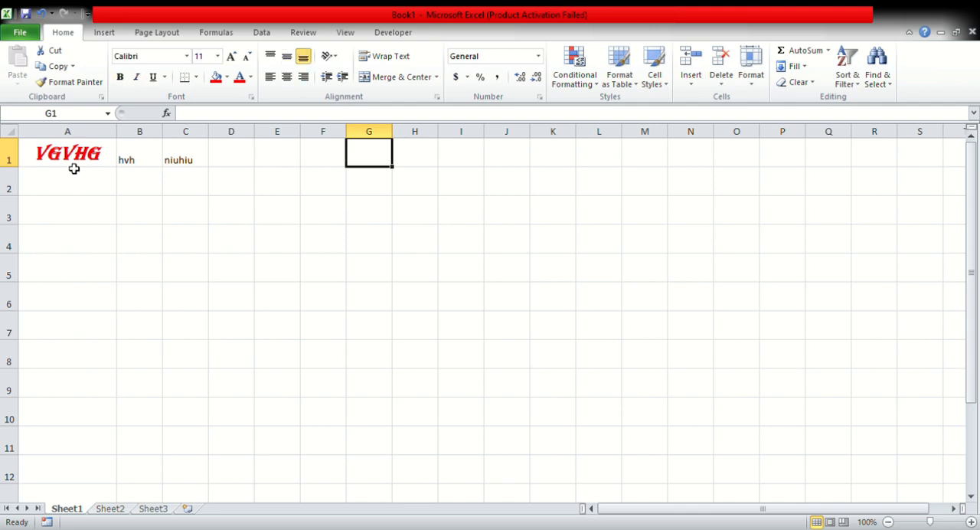
pyautogui.moveTo(75, 153); pyautogui.dragTo(197, 157)
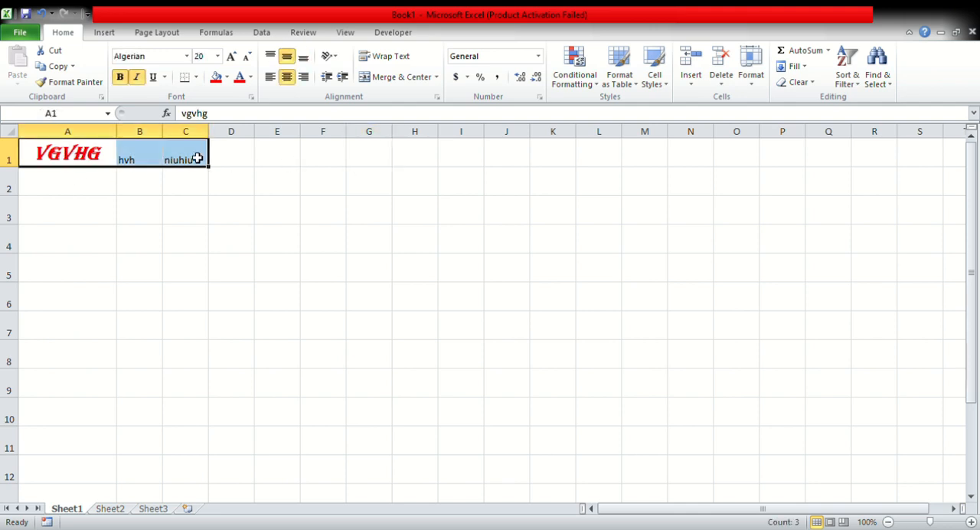
pyautogui.press('Delete')
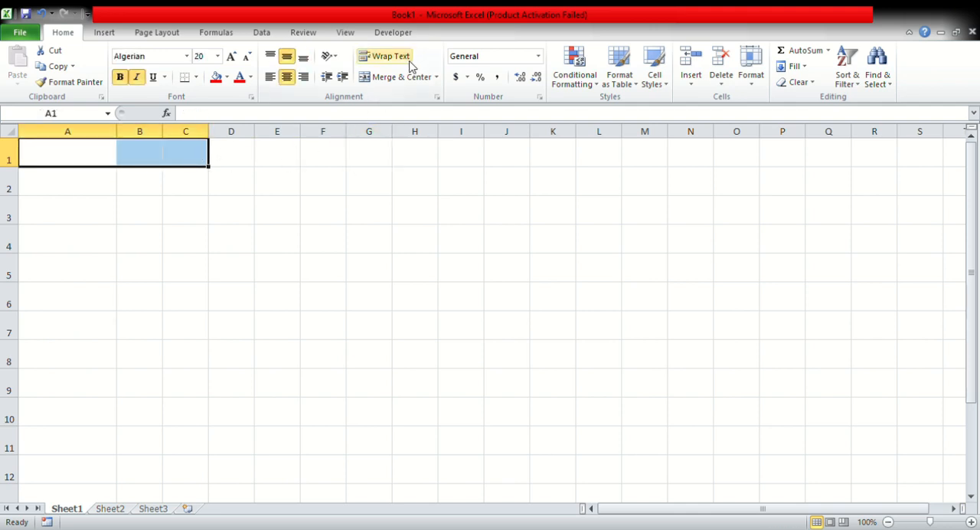
# Merge and center the cells A1:G1 and enter "company name" in the merged cell.
pyautogui.moveTo(98, 155); pyautogui.dragTo(333, 164)
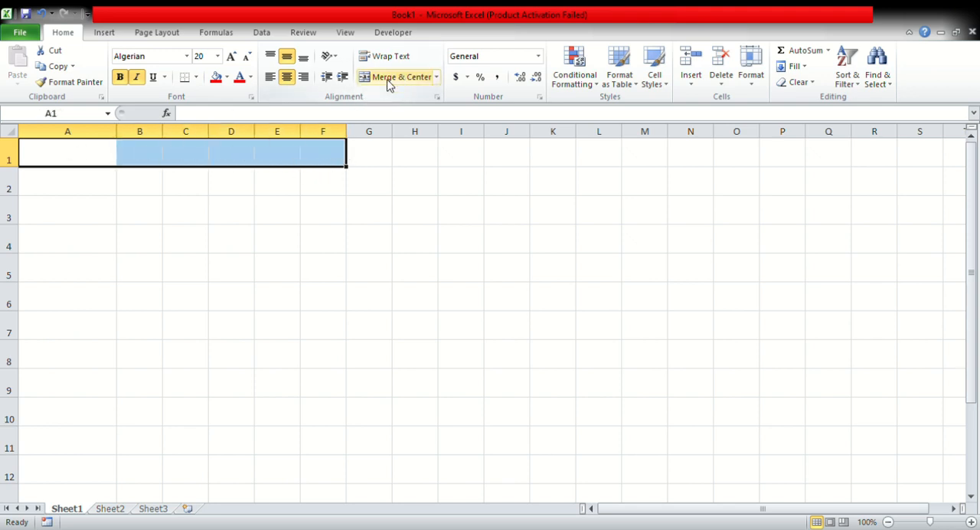
pyautogui.moveTo(48, 149); pyautogui.dragTo(372, 160)
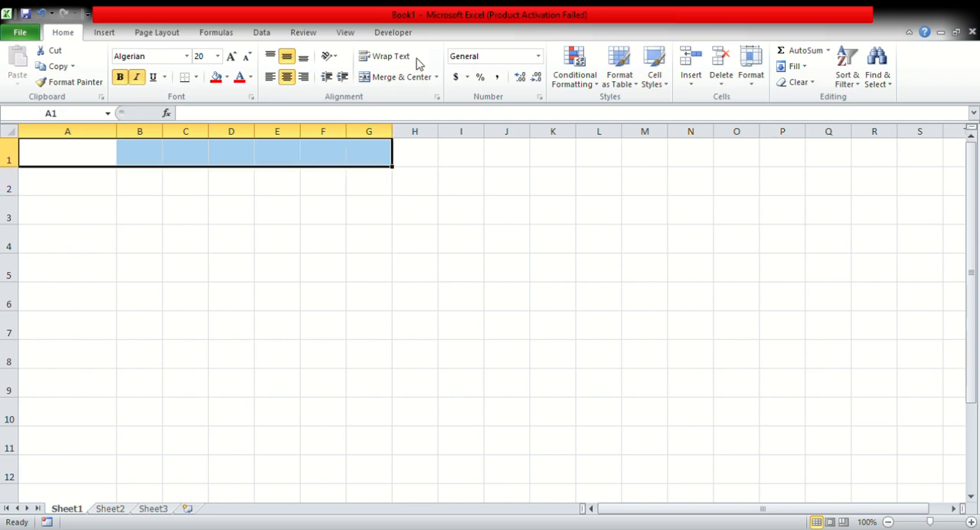
pyautogui.click(379, 76)
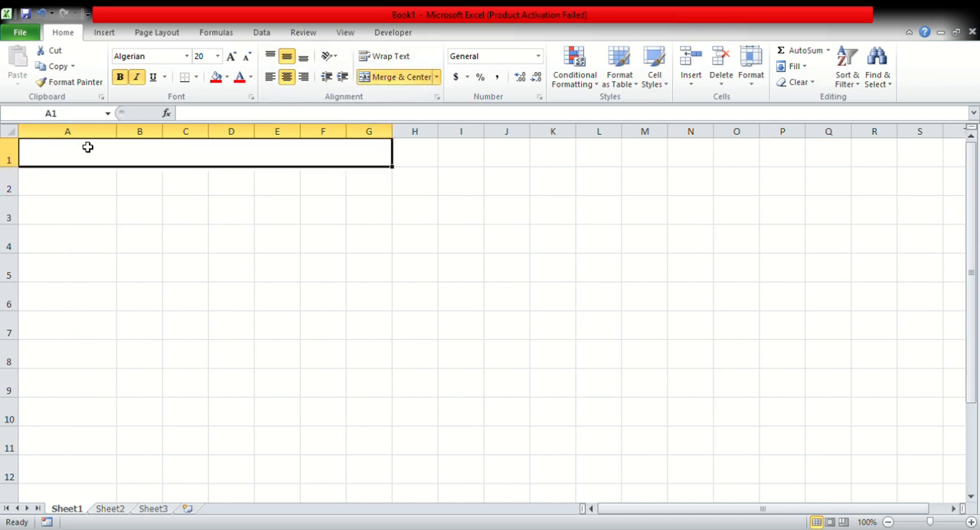
pyautogui.write('c')
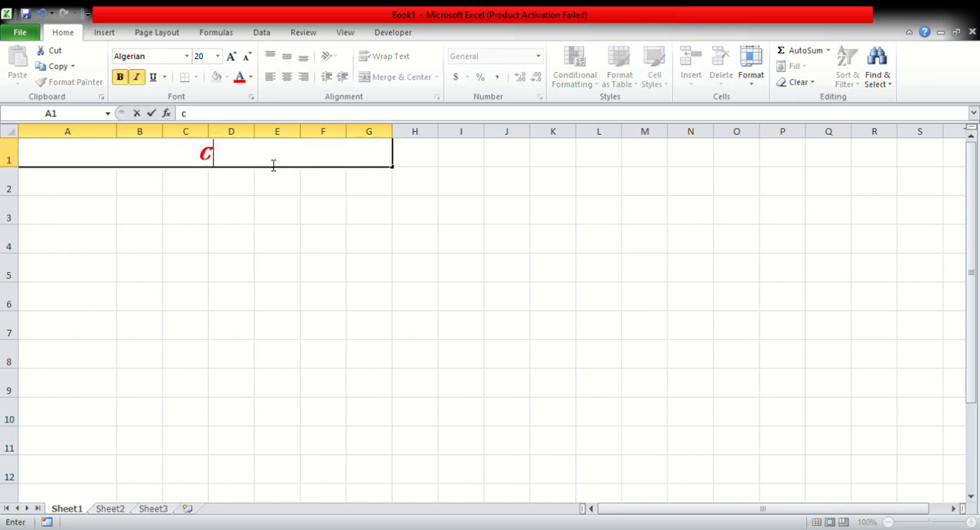
pyautogui.write('ompany')
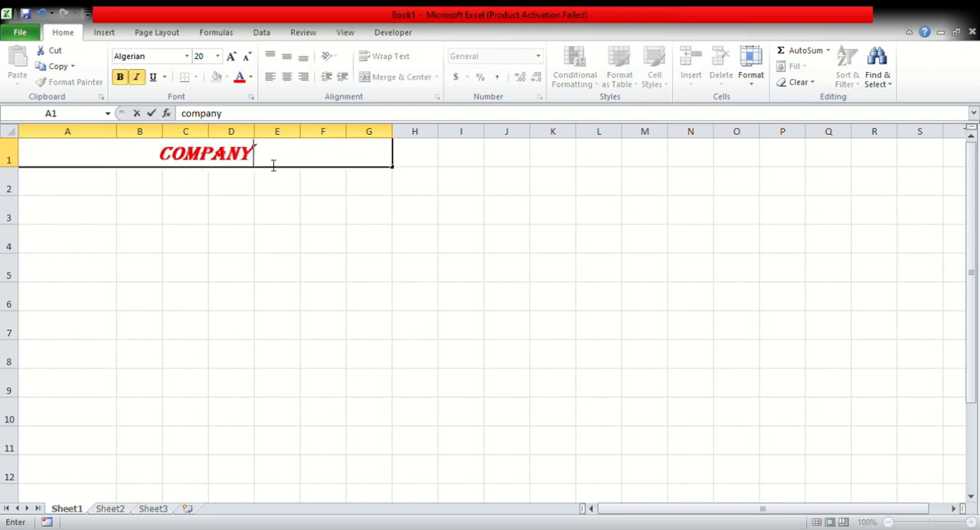
pyautogui.write(' name')
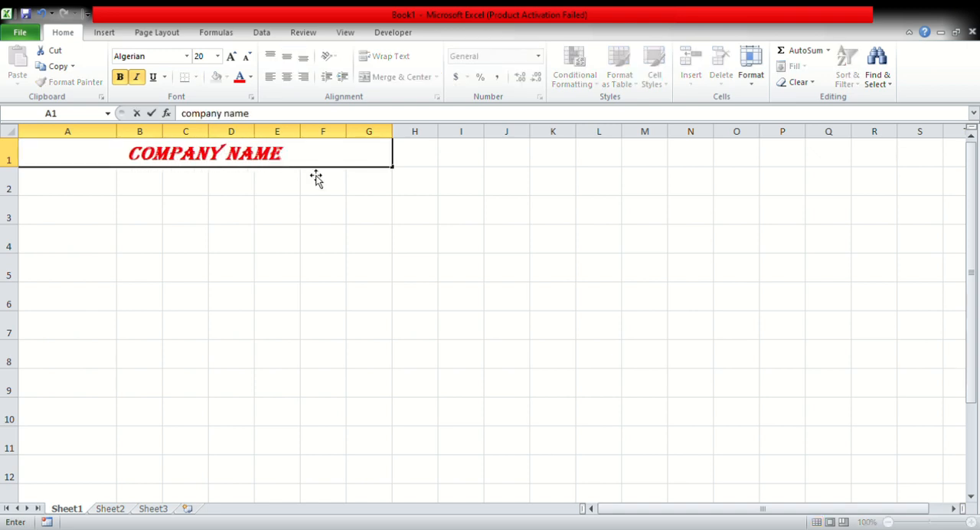
pyautogui.click(360, 208)
# Merge and center the cells A2:G2 and enter "Address: bjgigkegfuiehjvbhjb" in the merged cell.
pyautogui.click(191, 153)
pyautogui.moveTo(77, 182); pyautogui.dragTo(375, 188)
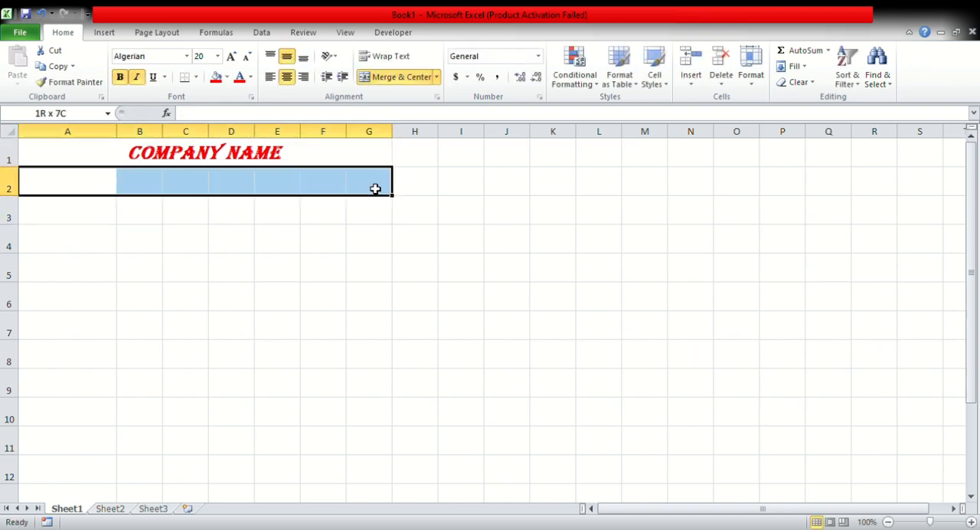
pyautogui.click(401, 78)
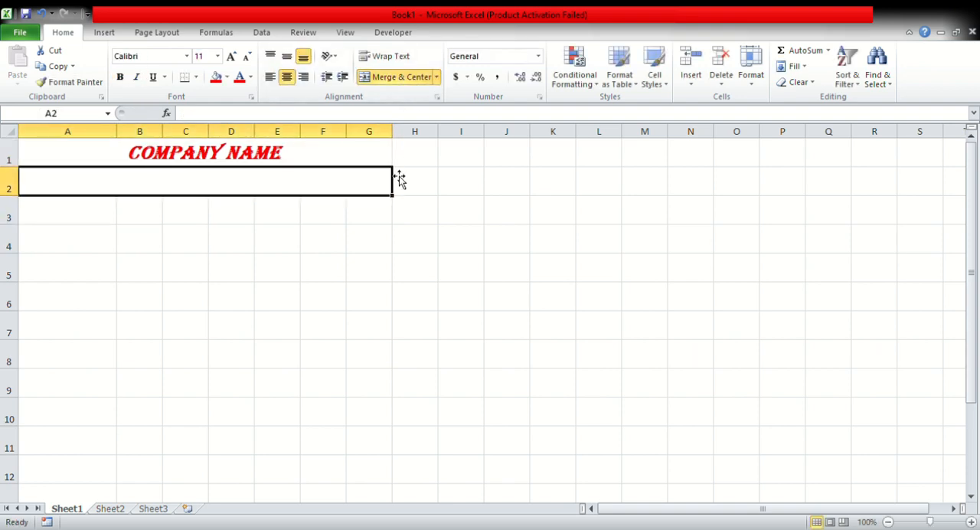
pyautogui.write('Adrre')
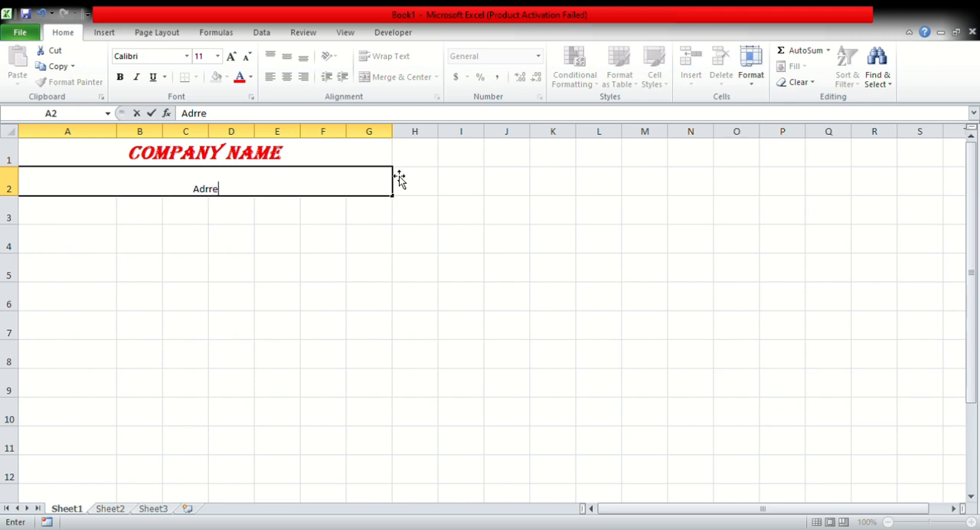
pyautogui.press('BackSpace')
pyautogui.press('BackSpace')
pyautogui.write('dress: bjgigkegfuiehjvbhjb')
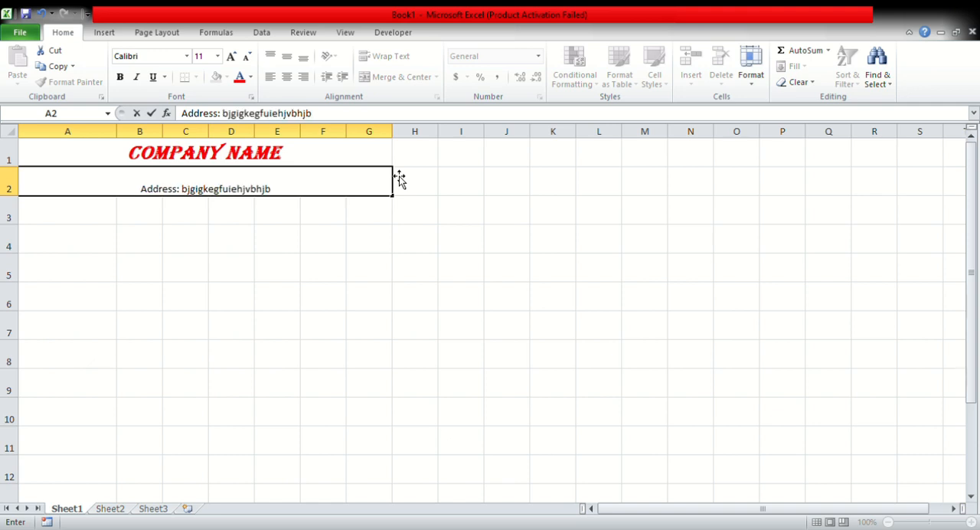
pyautogui.click(322, 241)
# Middle-align the address text in the merged row 2 cell vertically and set its font size to 16.
pyautogui.click(317, 188)
pyautogui.click(287, 56)
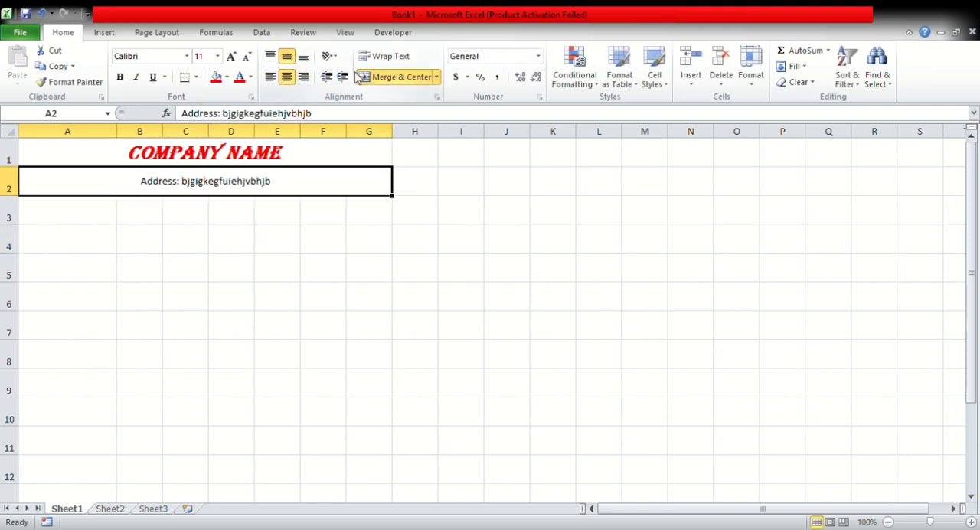
pyautogui.click(247, 57)
pyautogui.click(246, 57)
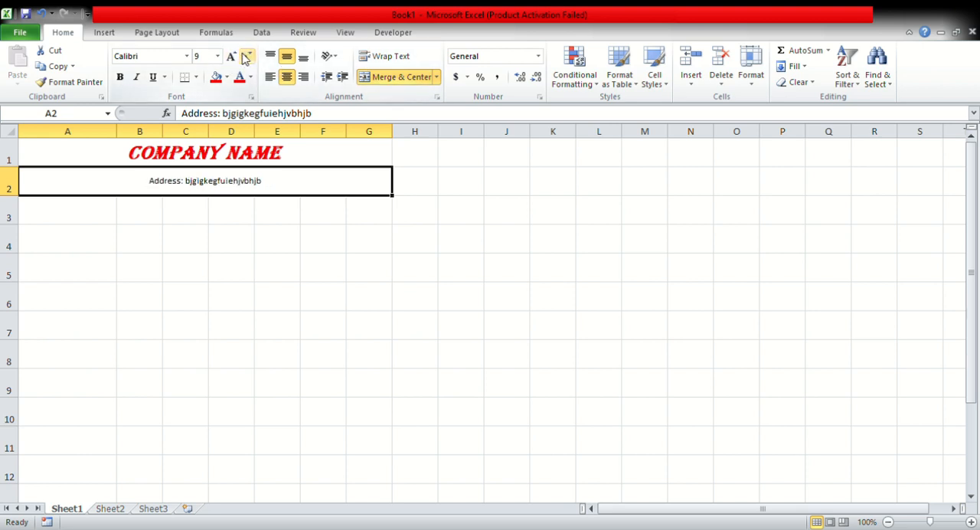
pyautogui.click(231, 56)
pyautogui.click(230, 57)
pyautogui.click(230, 56)
pyautogui.click(231, 57)
pyautogui.click(231, 57)
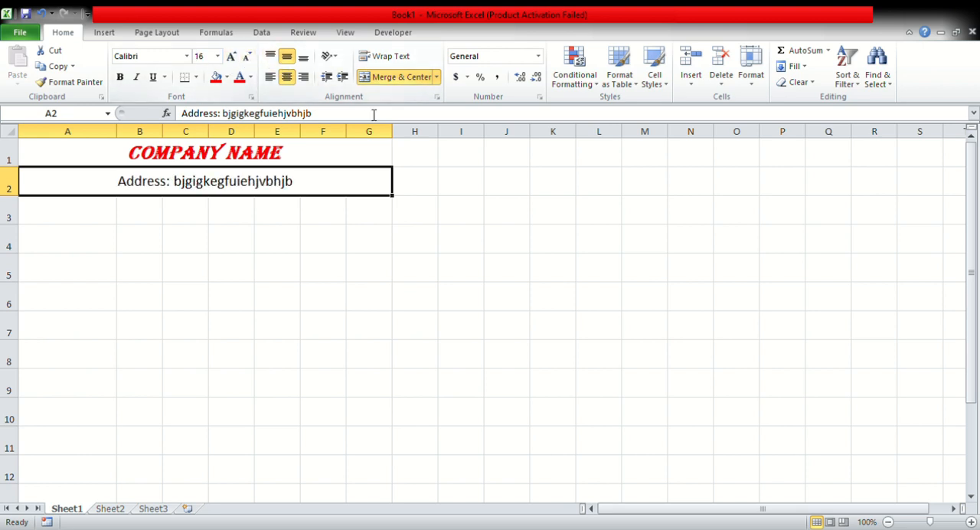
# Enter "laptop" in A3, 25 in B3 and 12800 in C3, and widen column C slightly.
pyautogui.click(204, 219)
pyautogui.click(81, 209)
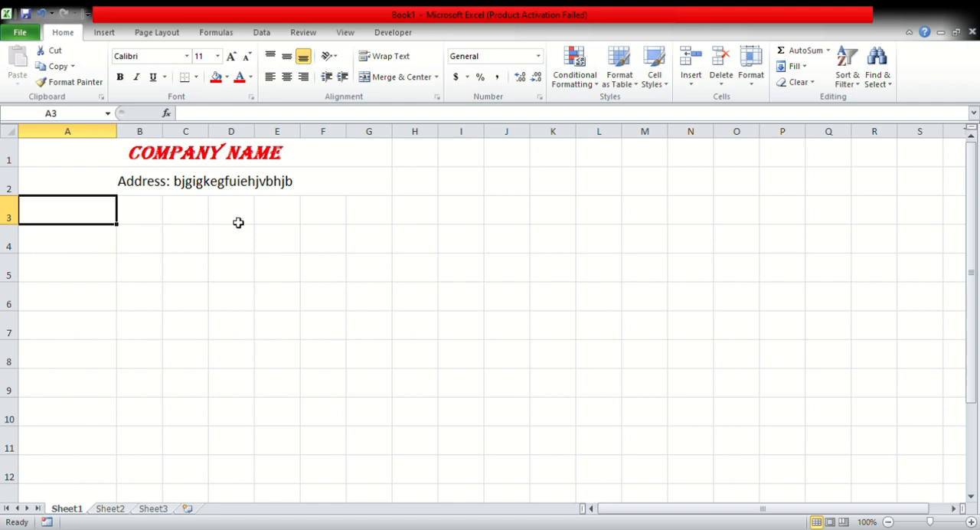
pyautogui.write('laptop')
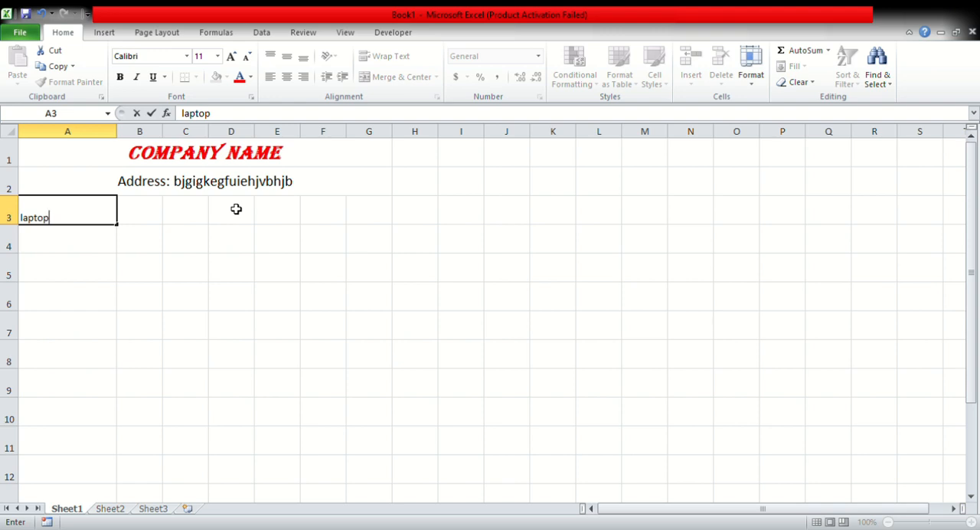
pyautogui.press('Tab')
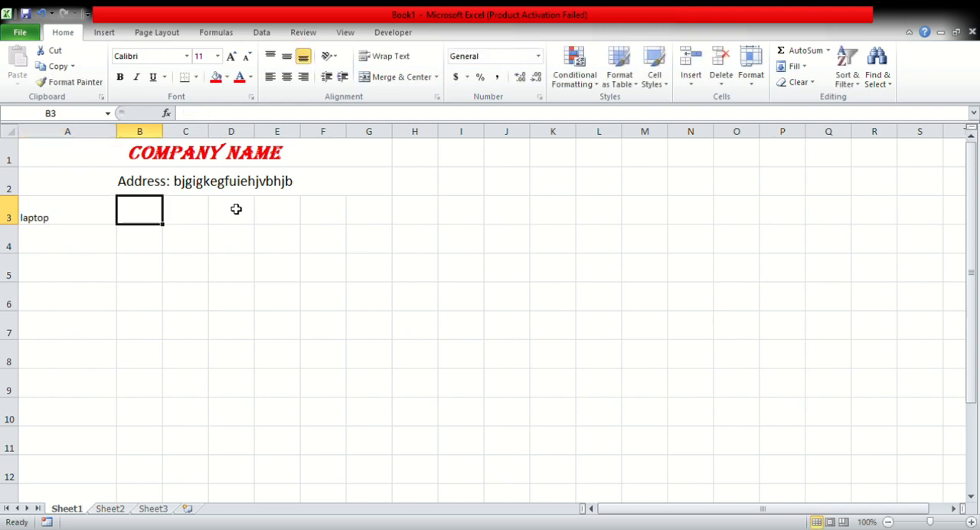
pyautogui.write('25')
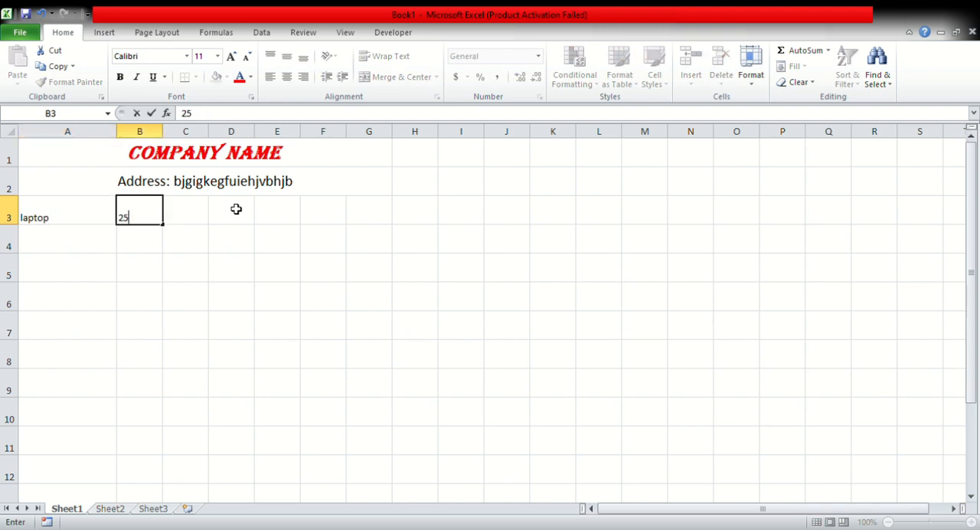
pyautogui.press('Tab')
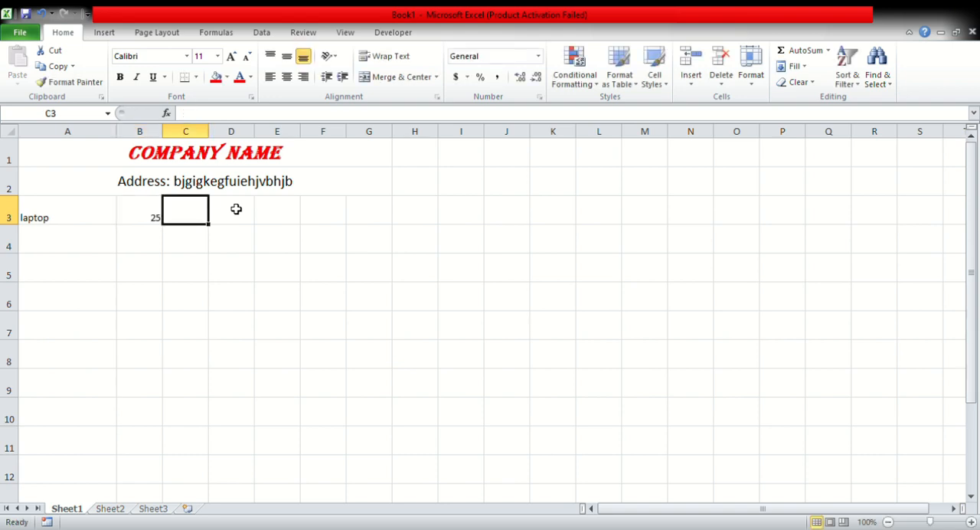
pyautogui.write('12800')
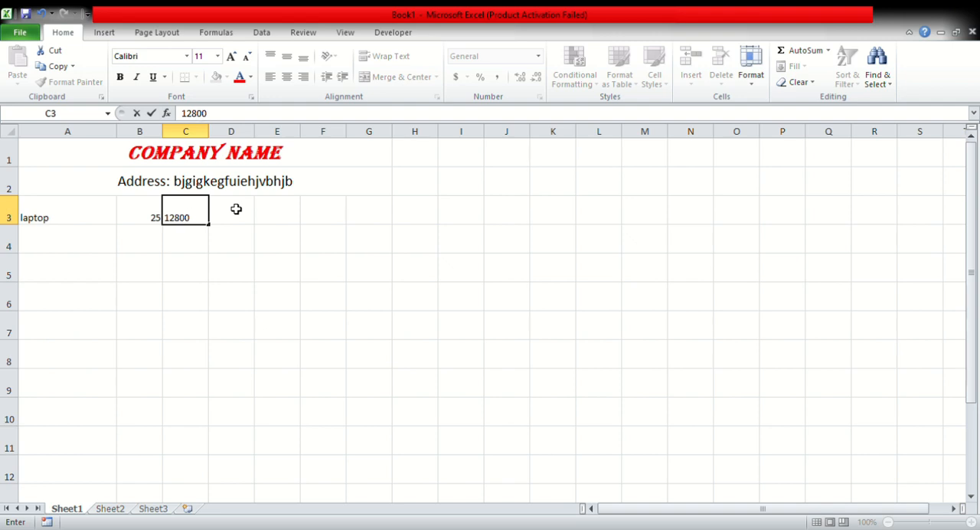
pyautogui.click(236, 208)
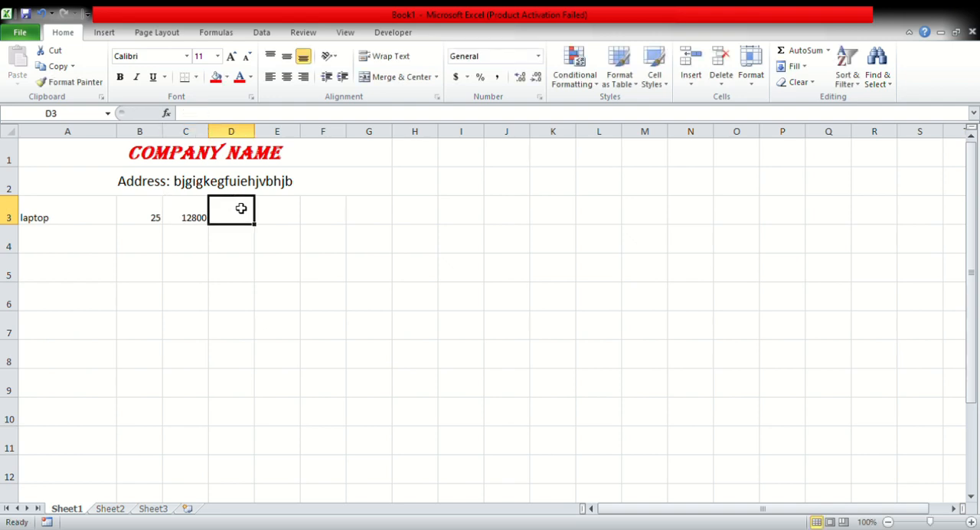
pyautogui.moveTo(209, 134); pyautogui.dragTo(224, 135)
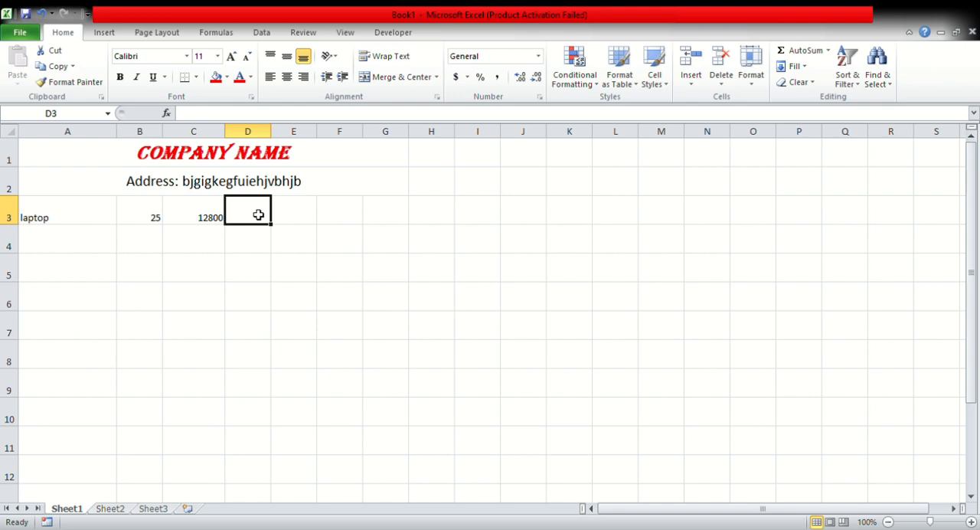
# Enter the formula =B3*C3 in cell D3 to multiply the laptop's two values.
pyautogui.write('=')
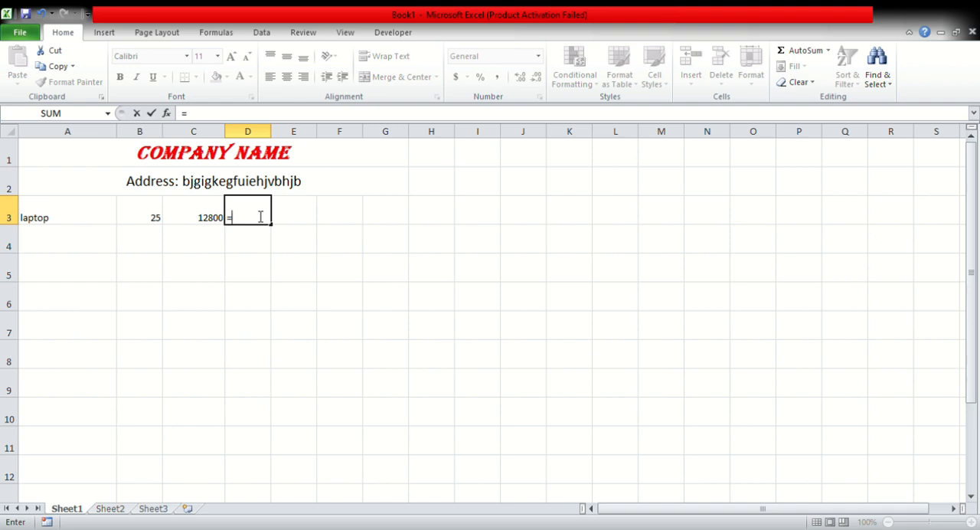
pyautogui.click(157, 214)
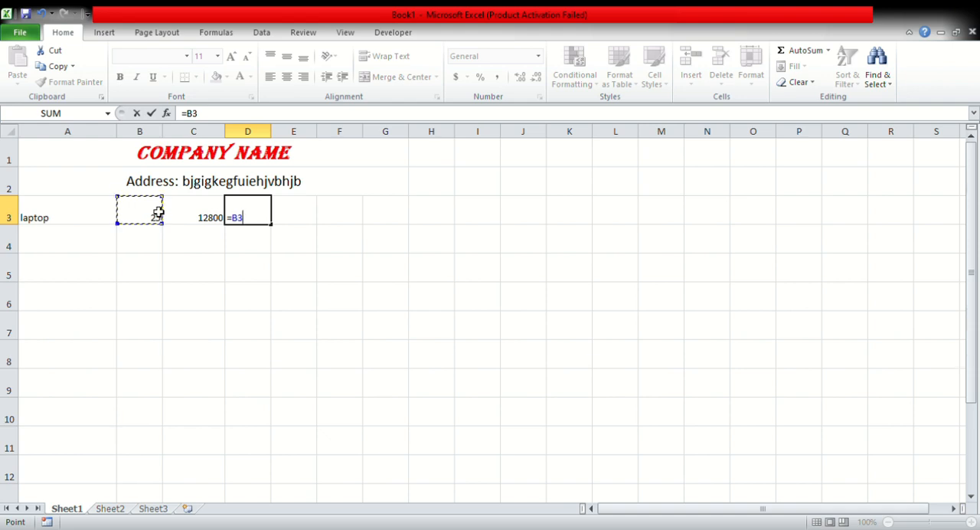
pyautogui.write('*')
pyautogui.click(201, 218)
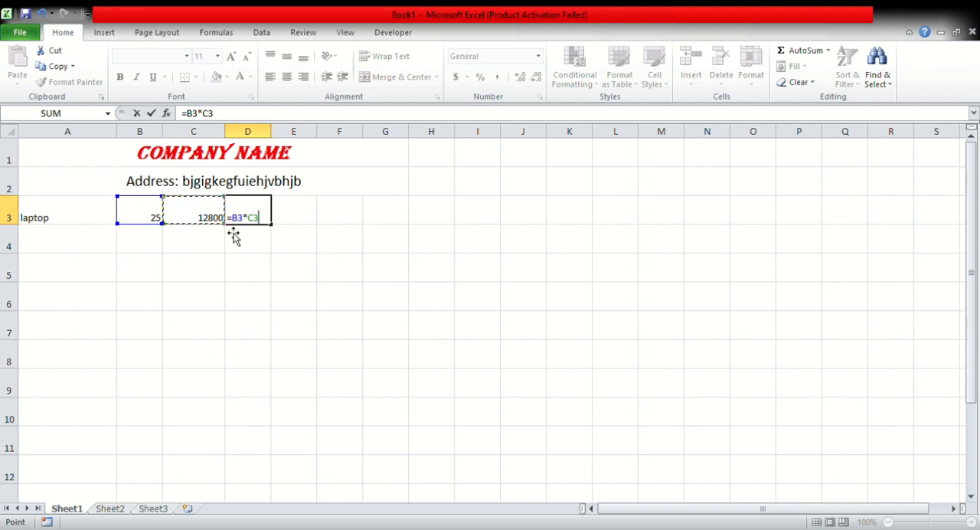
pyautogui.press('Return')
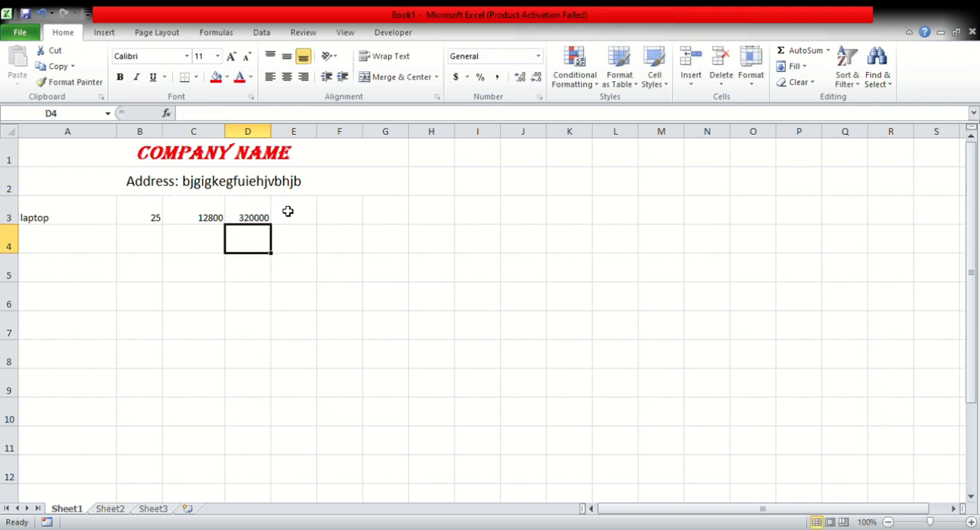
# Enter the formula =D3*5/100 in cell E3 to calculate 5 percent of the amount in D3.
pyautogui.click(287, 209)
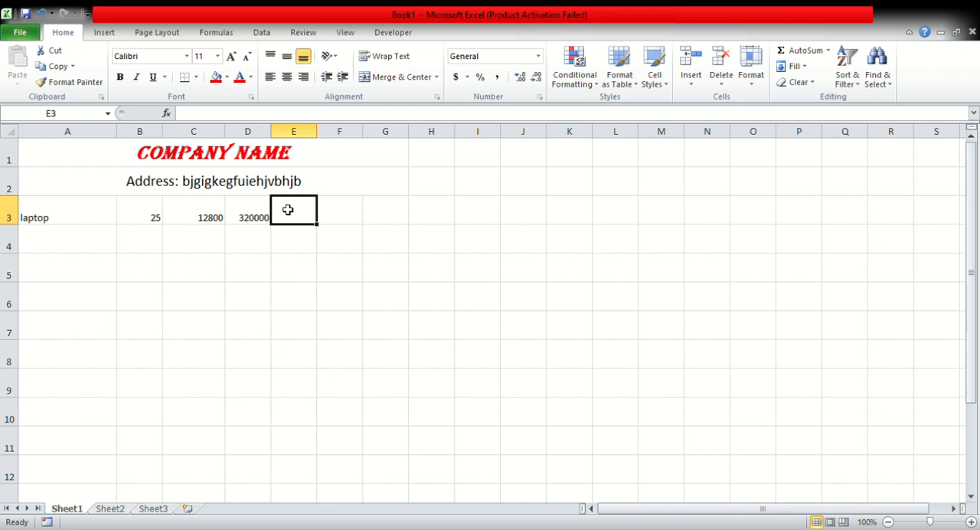
pyautogui.write('=')
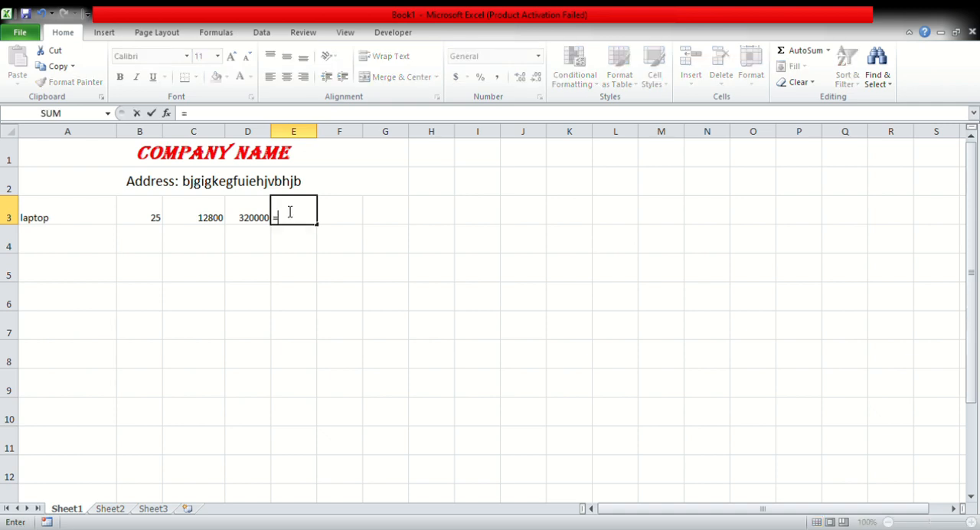
pyautogui.click(254, 218)
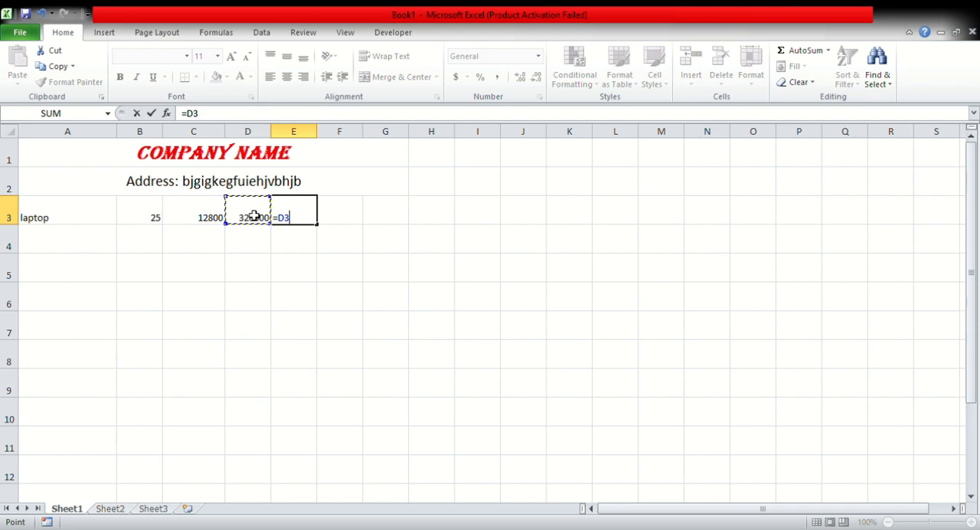
pyautogui.write('*5/100')
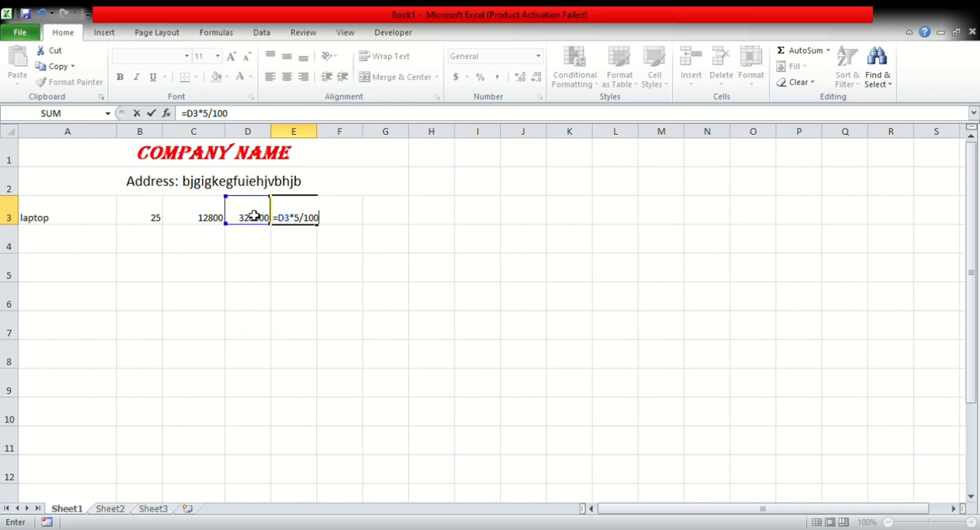
pyautogui.press('Return')
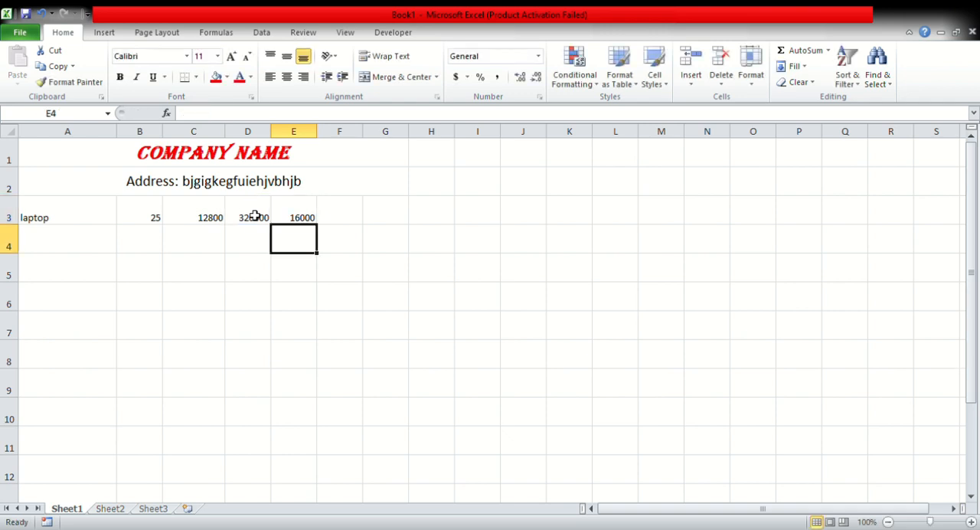
pyautogui.click(311, 217)
pyautogui.click(328, 221)
pyautogui.click(268, 219)
pyautogui.click(282, 220)
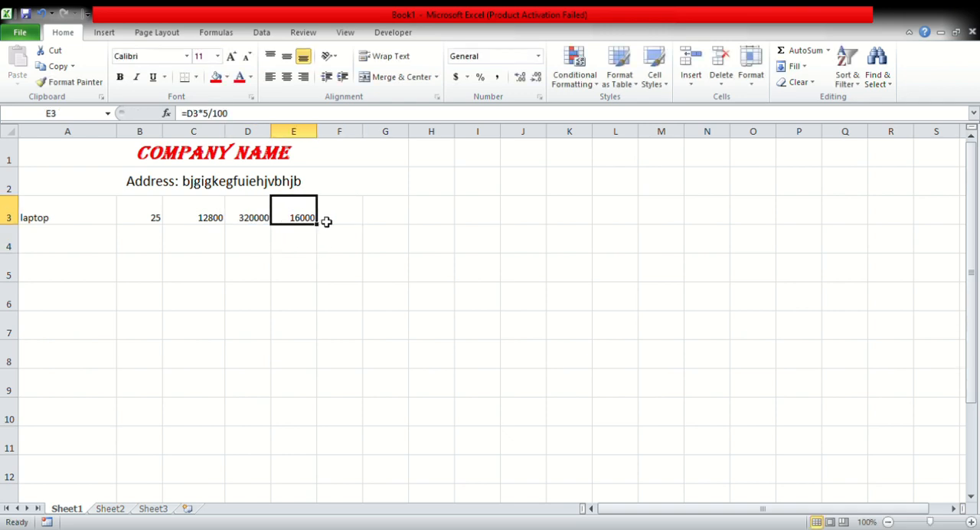
# Enter the formula =D3-E3 in cell F3 to subtract the 5 percent amount from the amount in D3.
pyautogui.click(330, 220)
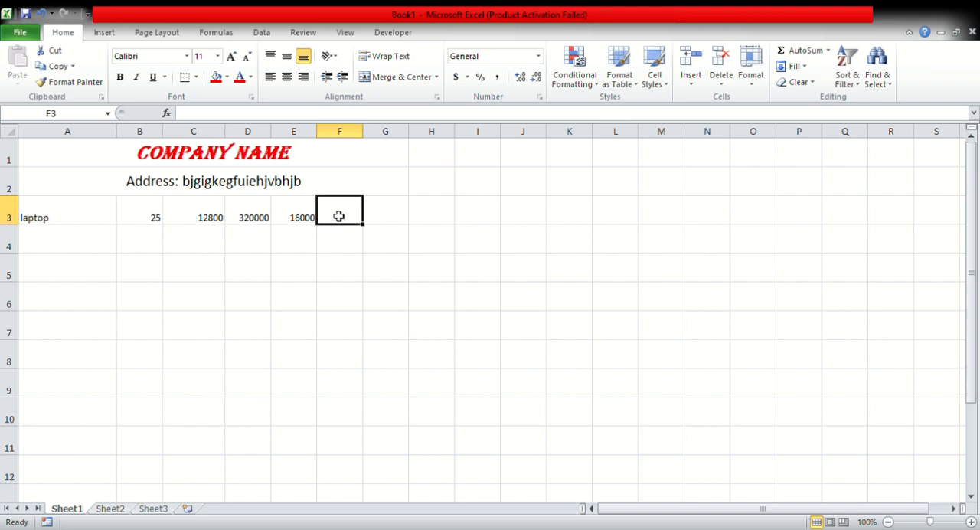
pyautogui.write('=')
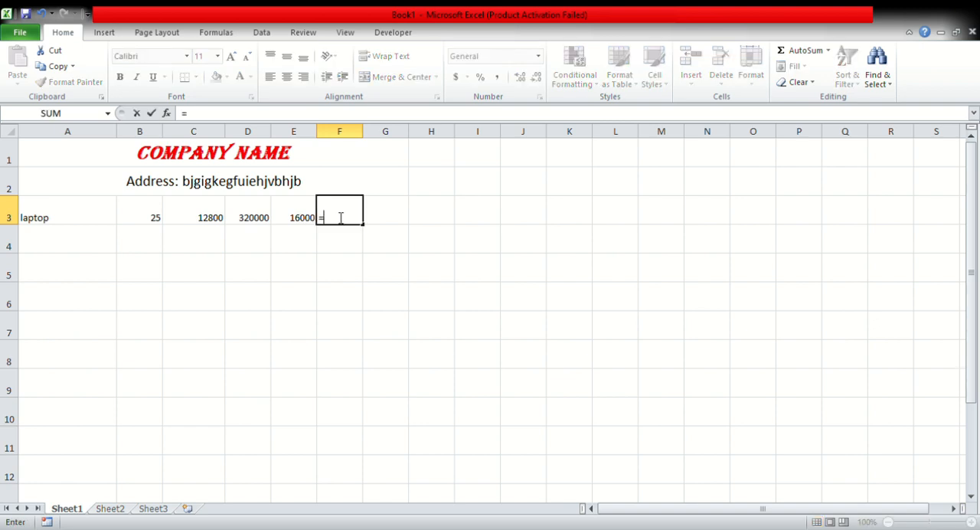
pyautogui.click(263, 223)
pyautogui.write('-')
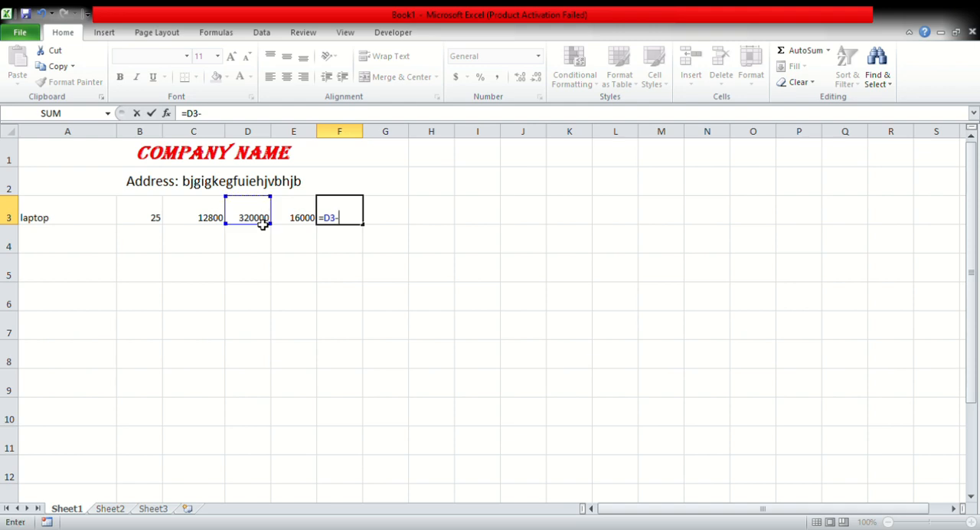
pyautogui.click(291, 218)
pyautogui.press('Return')
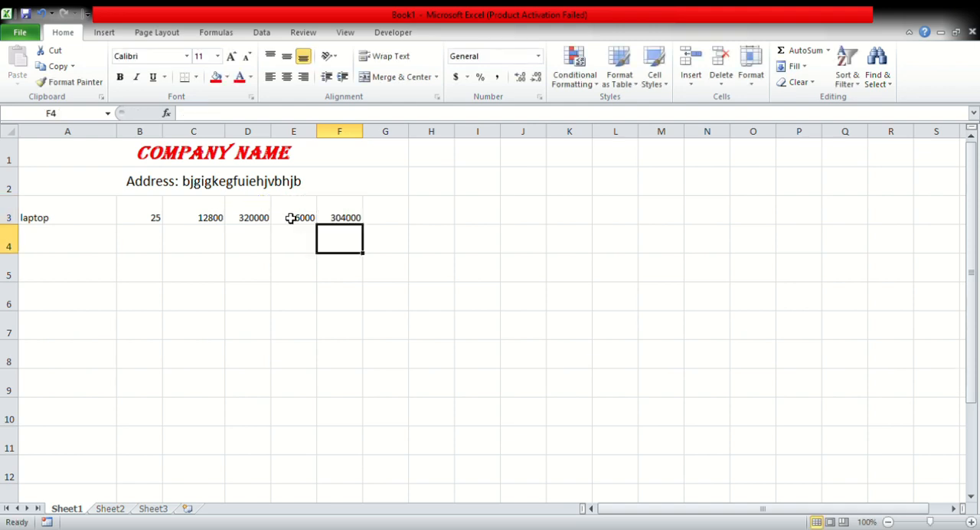
# Center the contents of A3:G3 horizontally and align them to the middle of the row vertically.
pyautogui.click(389, 212)
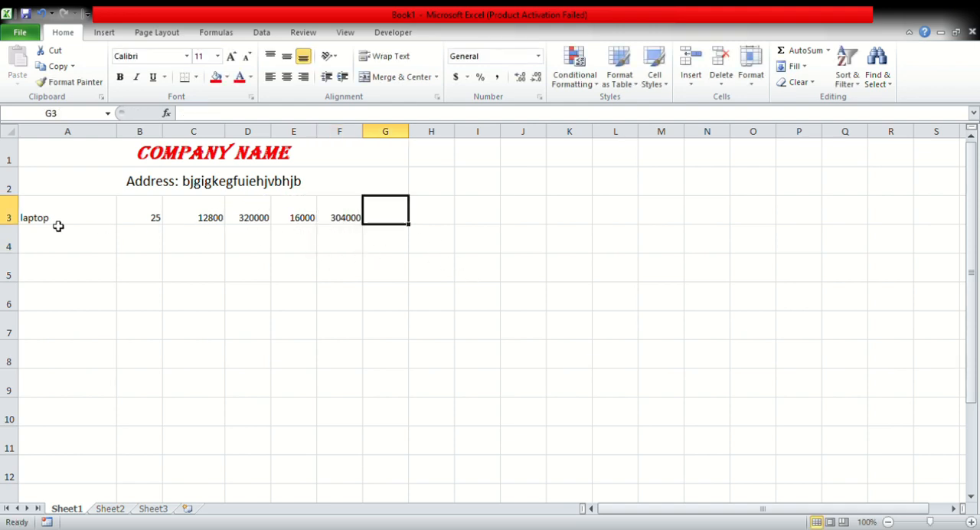
pyautogui.moveTo(55, 221); pyautogui.dragTo(367, 210)
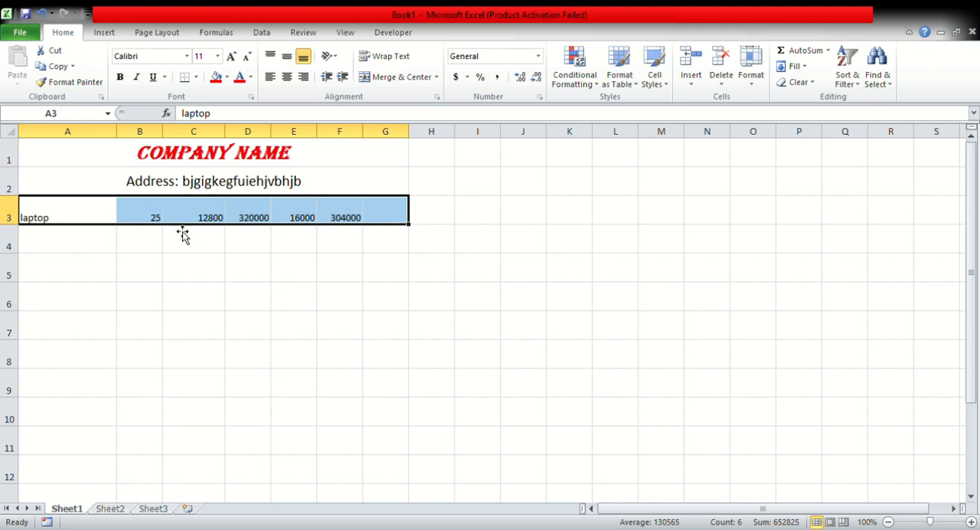
pyautogui.click(49, 235)
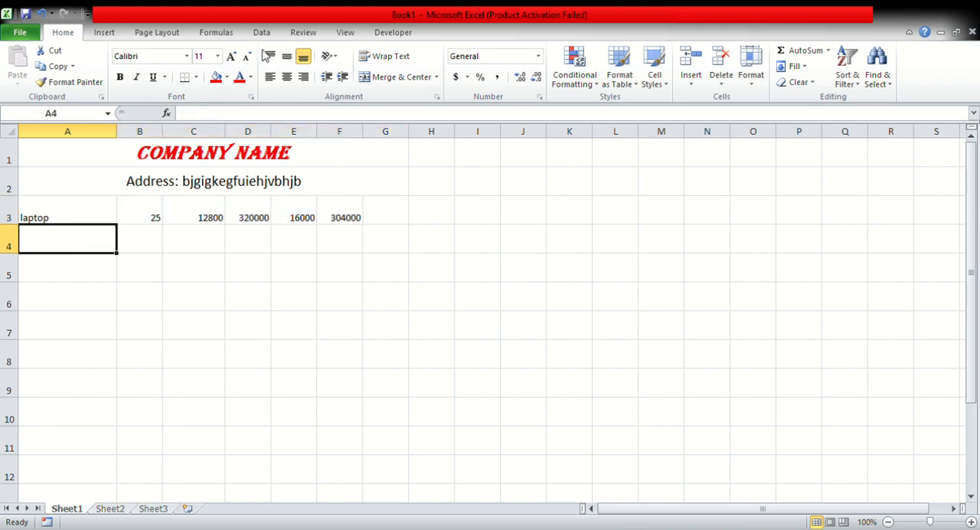
pyautogui.moveTo(93, 220); pyautogui.dragTo(379, 222)
pyautogui.click(287, 77)
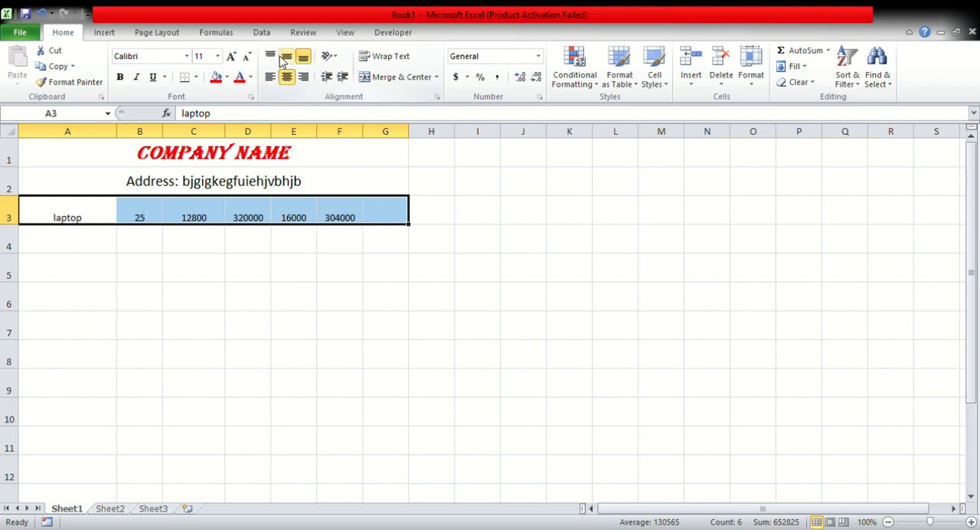
pyautogui.click(286, 56)
pyautogui.click(191, 184)
pyautogui.click(321, 220)
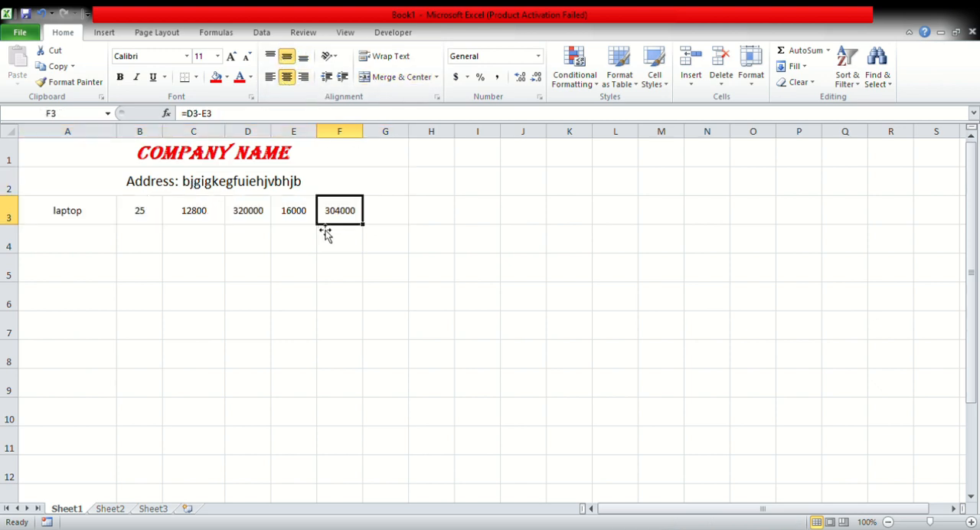
pyautogui.moveTo(72, 212); pyautogui.dragTo(333, 209)
pyautogui.click(67, 210)
pyautogui.moveTo(67, 211); pyautogui.dragTo(411, 208)
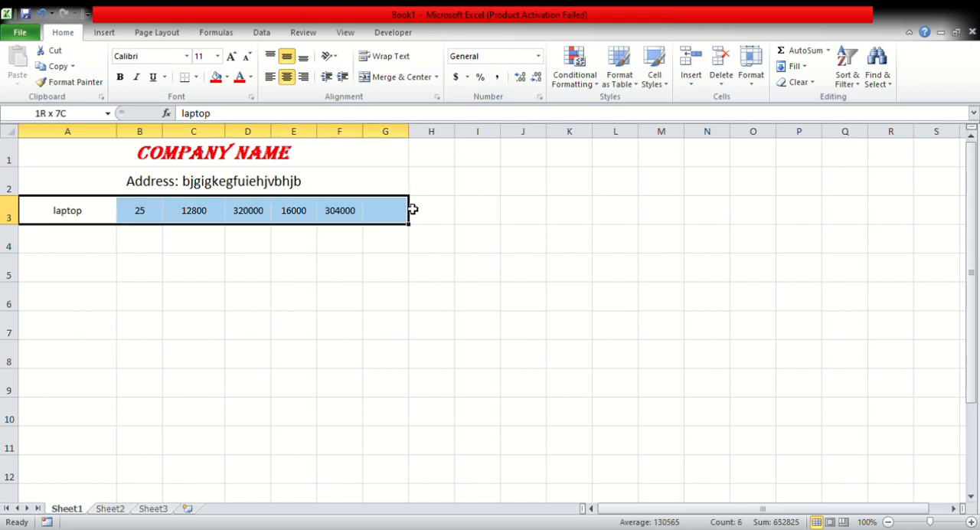
pyautogui.moveTo(72, 223); pyautogui.dragTo(104, 209)
pyautogui.click(372, 209)
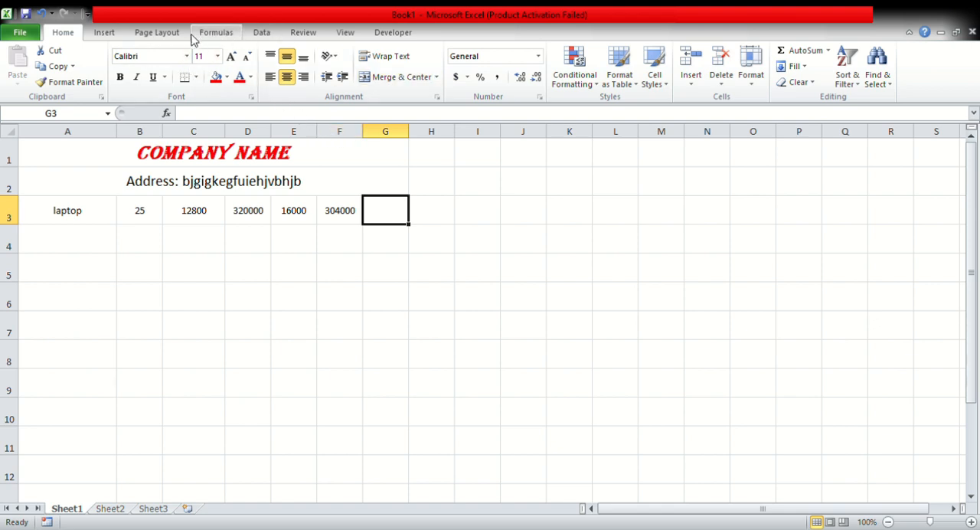
pyautogui.click(102, 34)
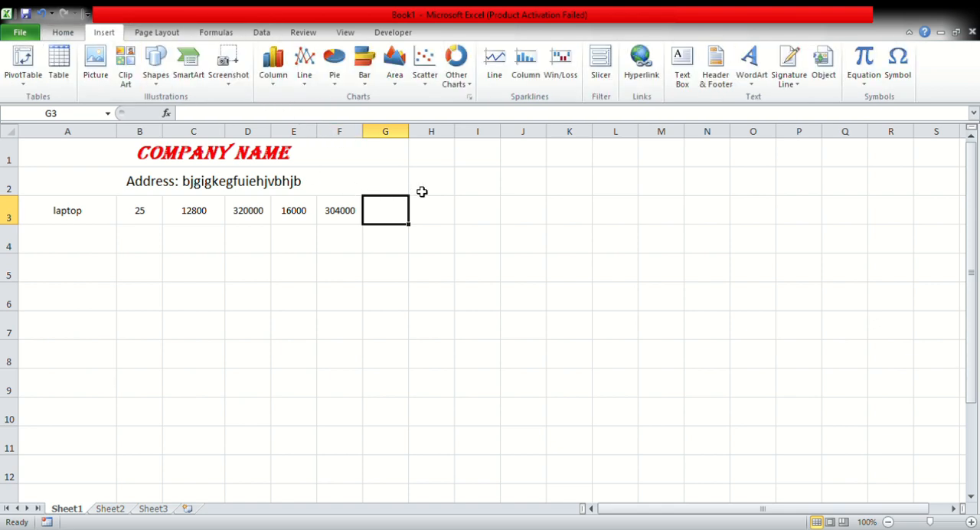
pyautogui.click(455, 185)
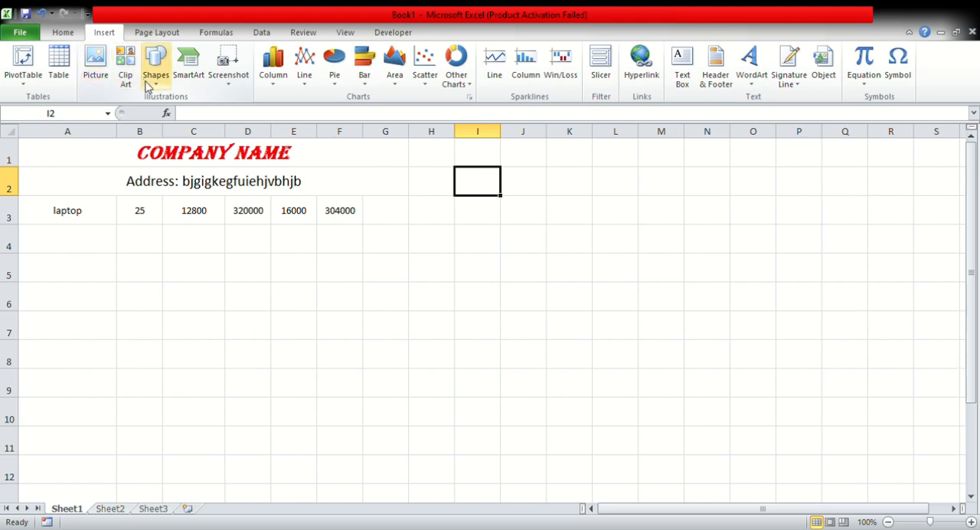
pyautogui.click(62, 79)
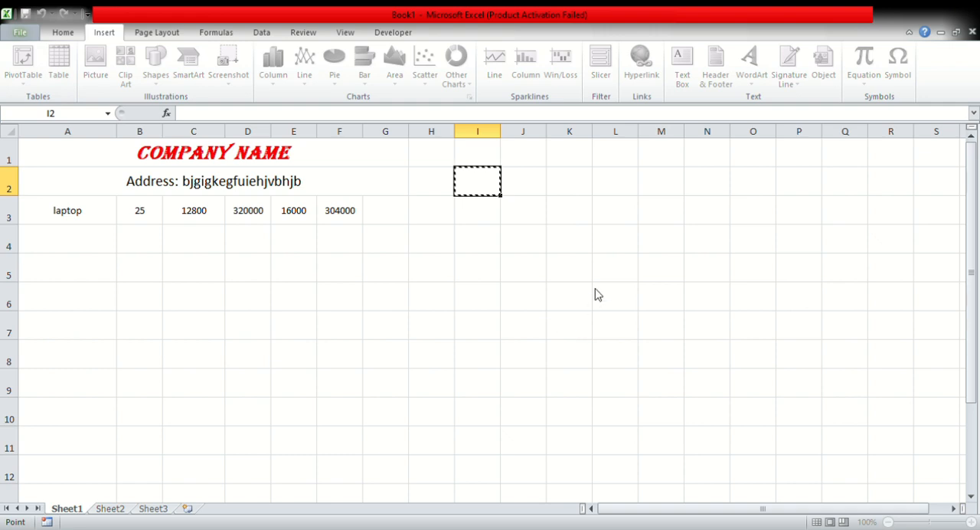
pyautogui.press('Escape')
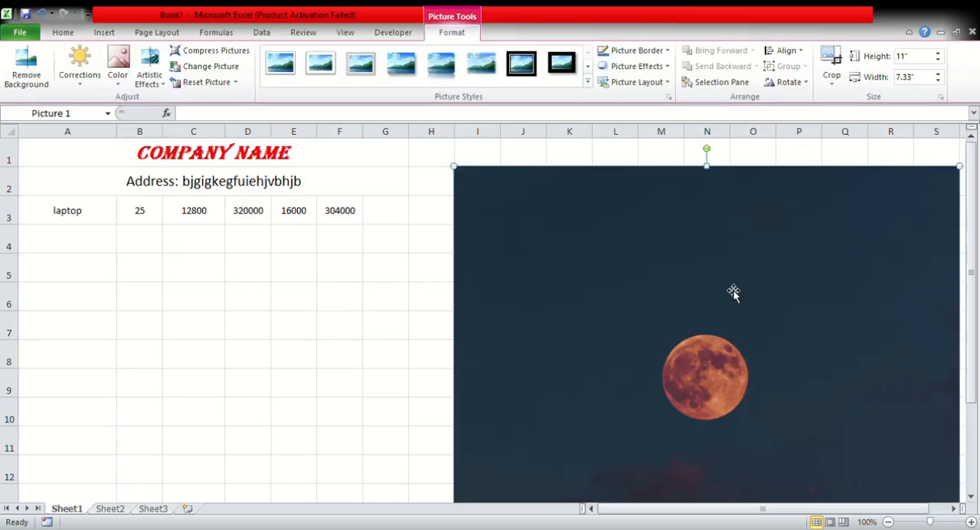
# Shrink the moon picture to about 7.56 by 5.04 inches, covering columns H to P, and give it a black double frame.
pyautogui.moveTo(734, 291); pyautogui.dragTo(723, 262)
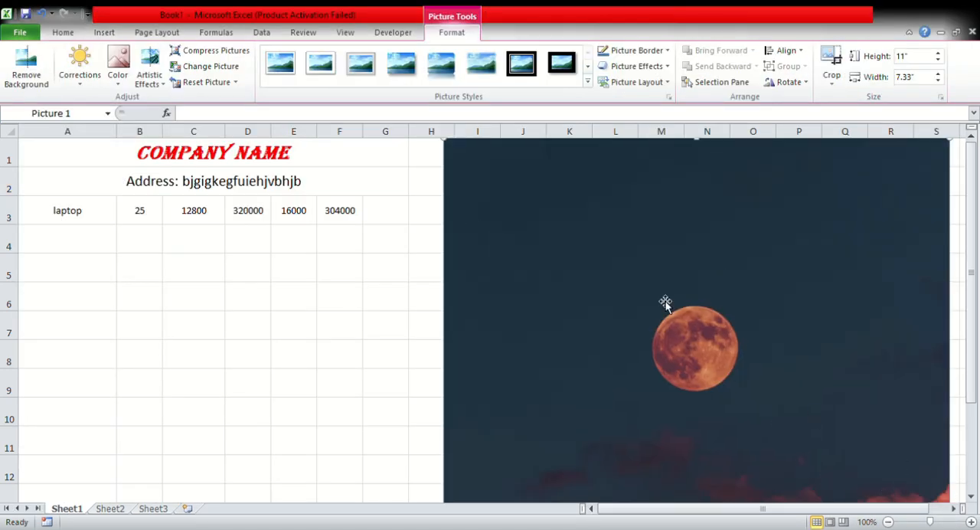
pyautogui.moveTo(597, 242); pyautogui.dragTo(605, 269)
pyautogui.moveTo(458, 171); pyautogui.dragTo(749, 412)
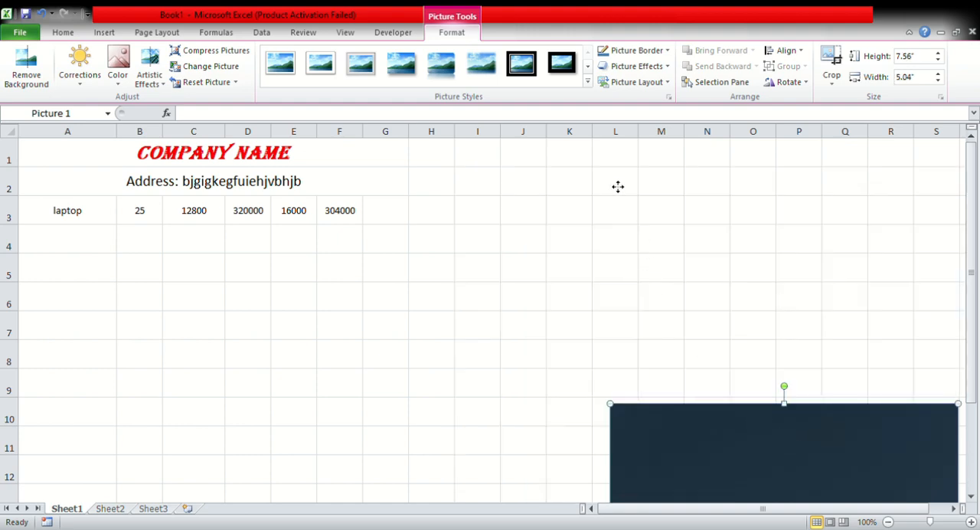
pyautogui.moveTo(618, 187); pyautogui.dragTo(618, 187)
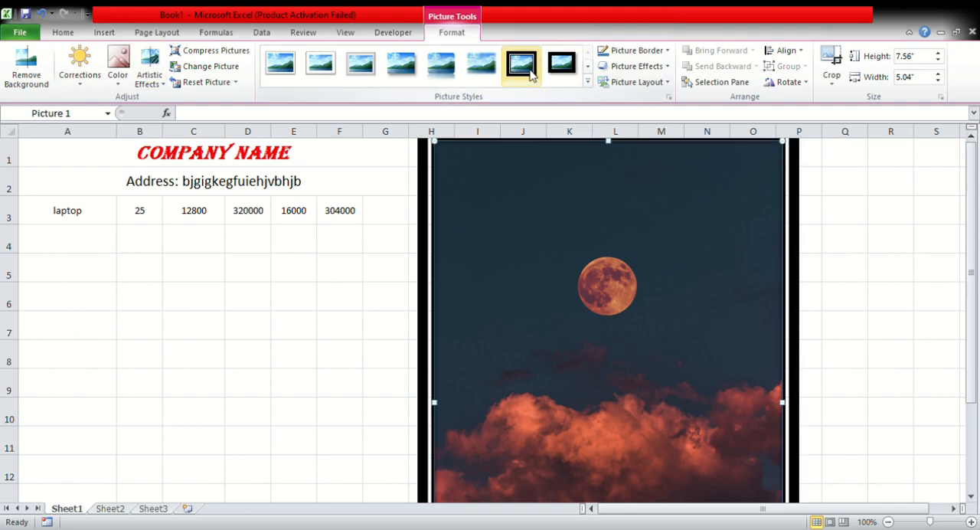
pyautogui.click(342, 322)
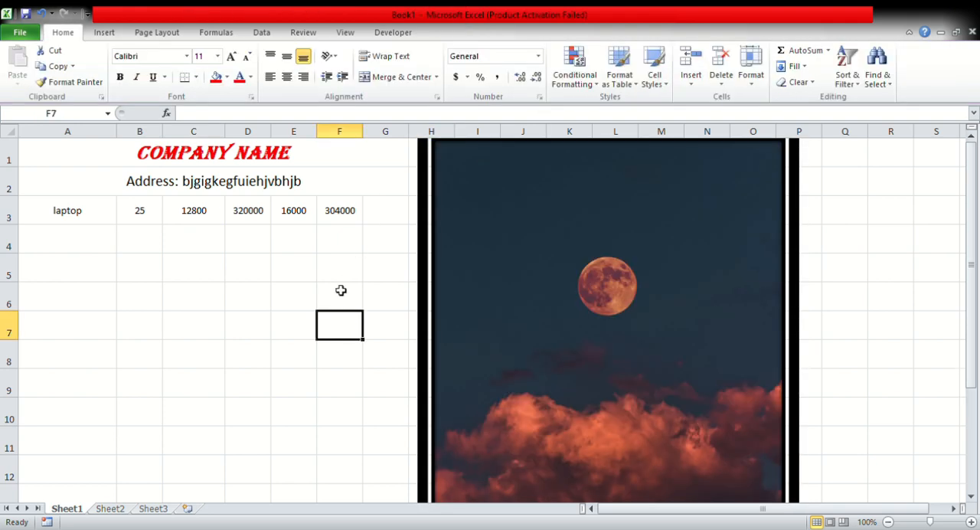
# Insert a SmartArt picture list with three text blocks and place it beneath the laptop row, beside the moon picture.
pyautogui.click(104, 34)
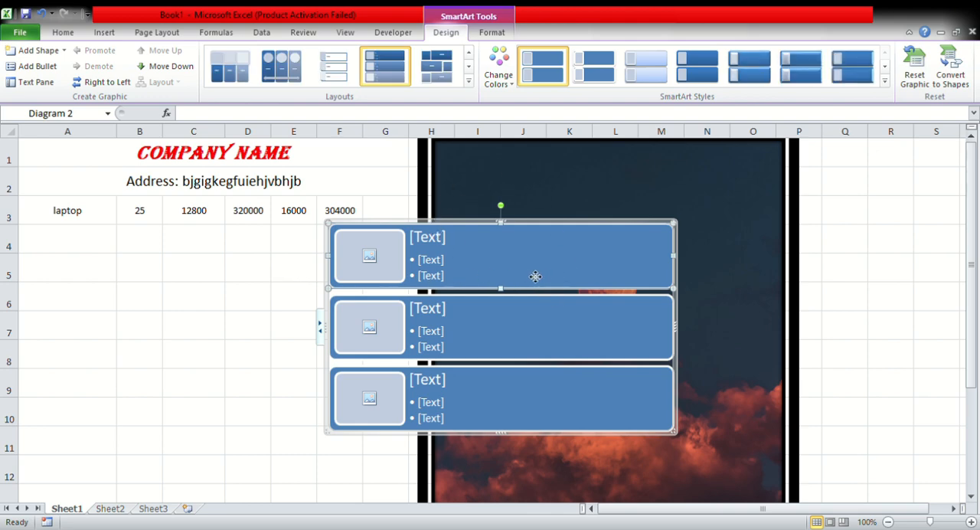
pyautogui.moveTo(480, 227); pyautogui.dragTo(227, 265)
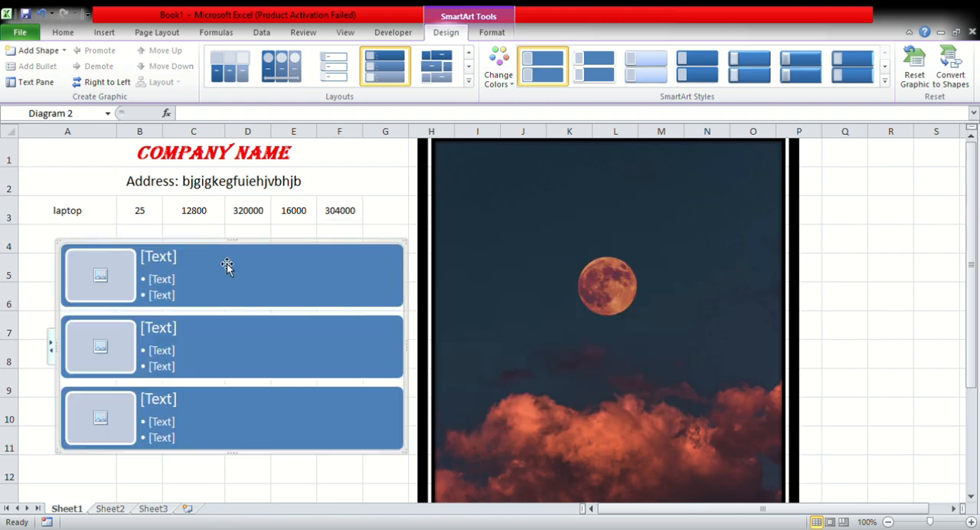
pyautogui.click(620, 230)
# Look through the column, line, pie, bar and area chart types available for insertion.
pyautogui.click(105, 32)
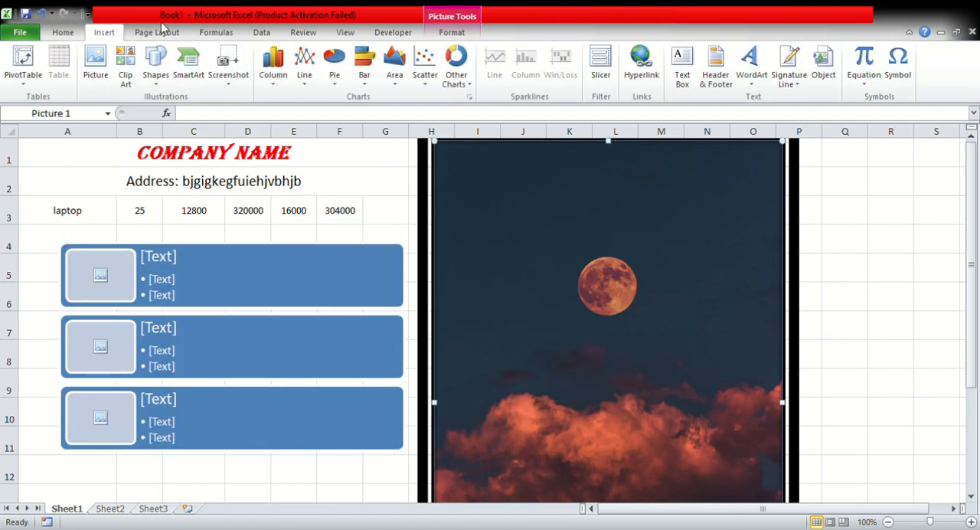
pyautogui.click(159, 34)
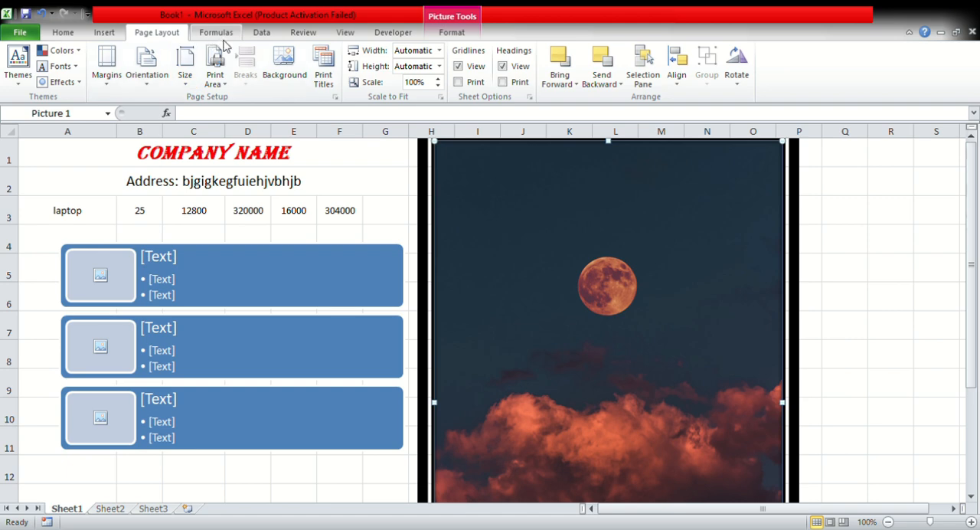
pyautogui.click(65, 33)
pyautogui.click(103, 33)
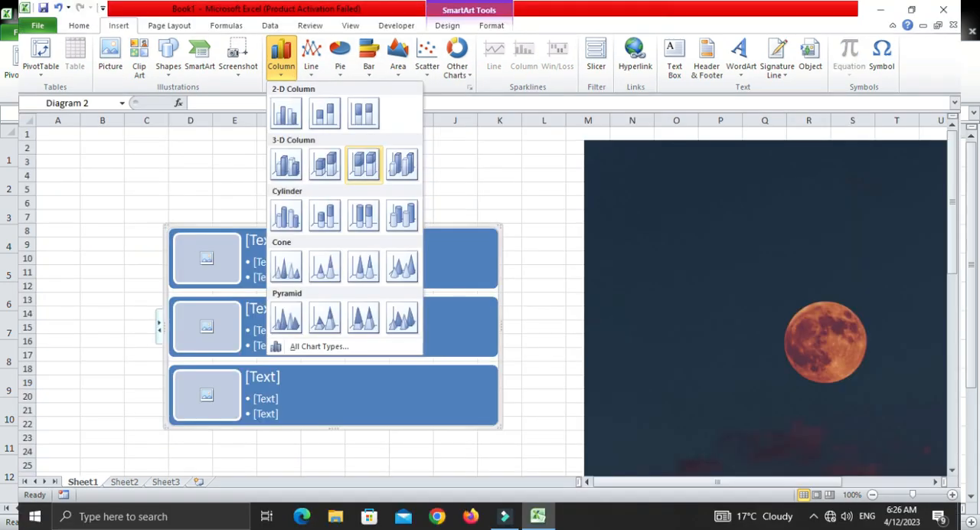
pyautogui.click(311, 58)
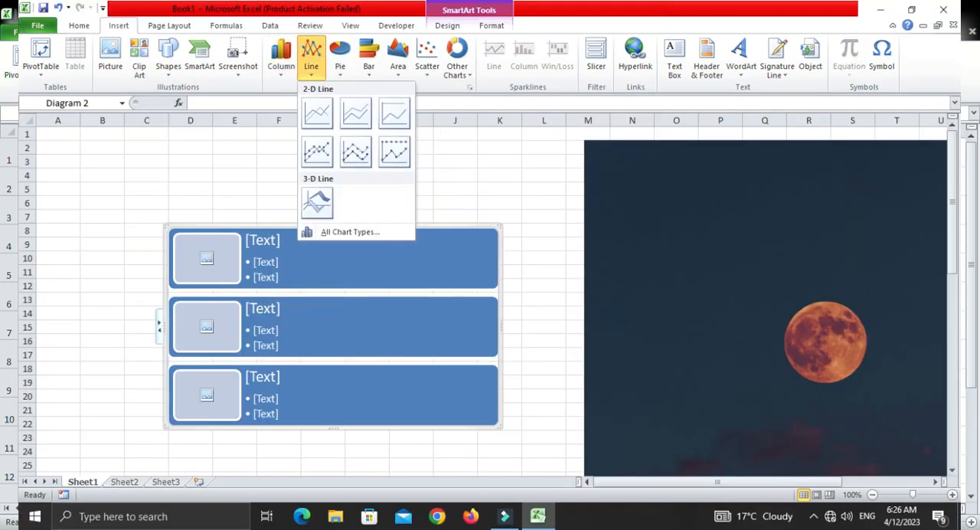
pyautogui.click(340, 58)
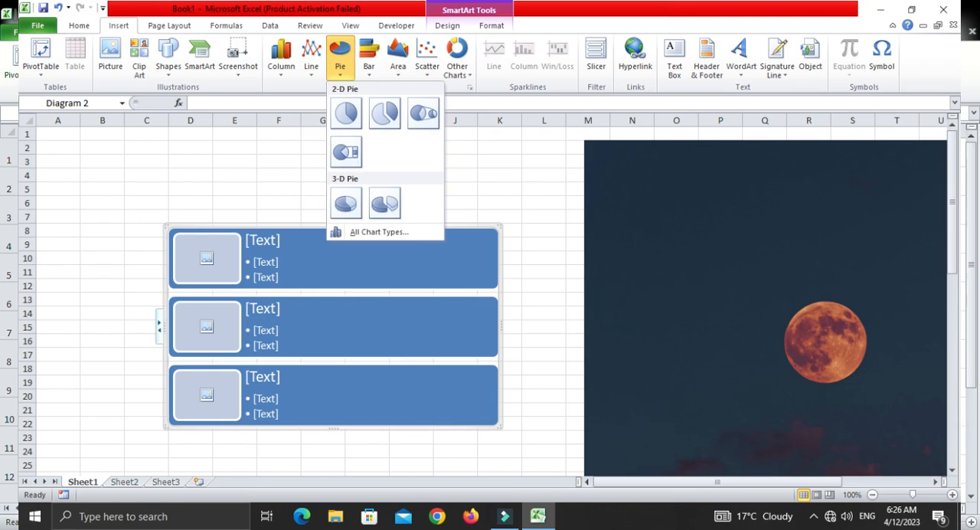
pyautogui.click(368, 58)
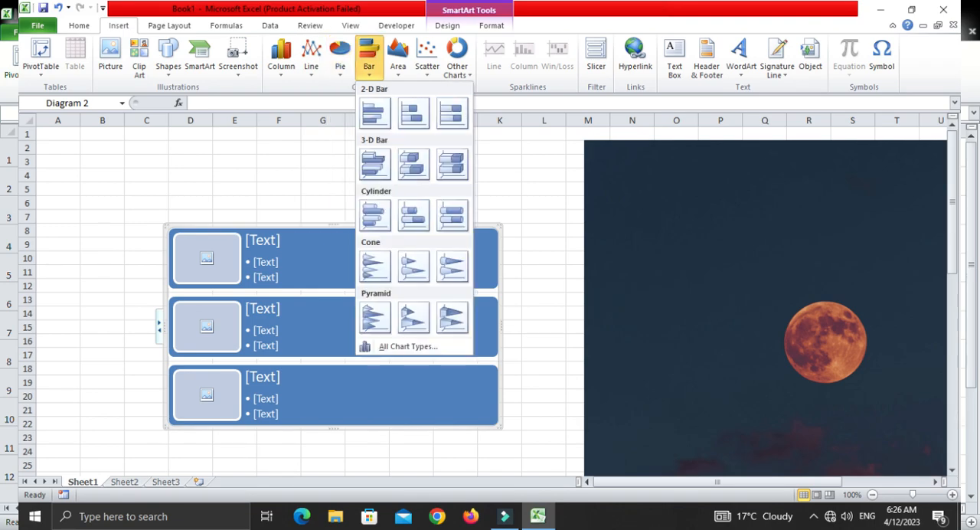
pyautogui.click(398, 58)
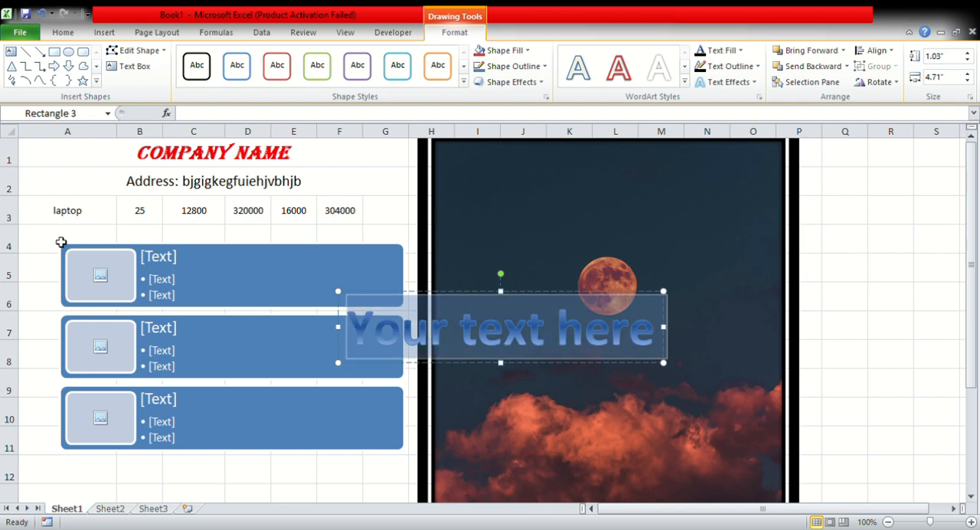
# Replace the WordArt placeholder text with "Company Info." and position it above the moon in the picture.
pyautogui.press('Delete')
pyautogui.write('Com')
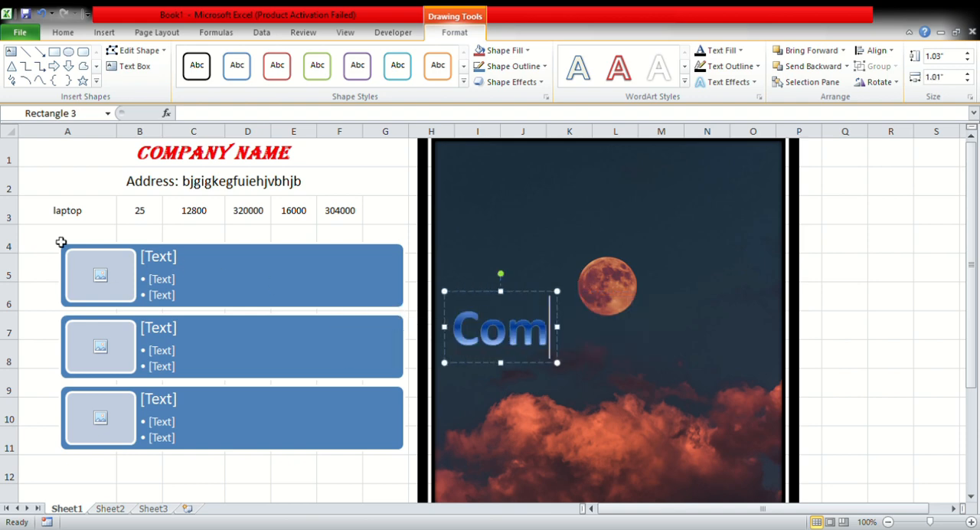
pyautogui.write('pany I')
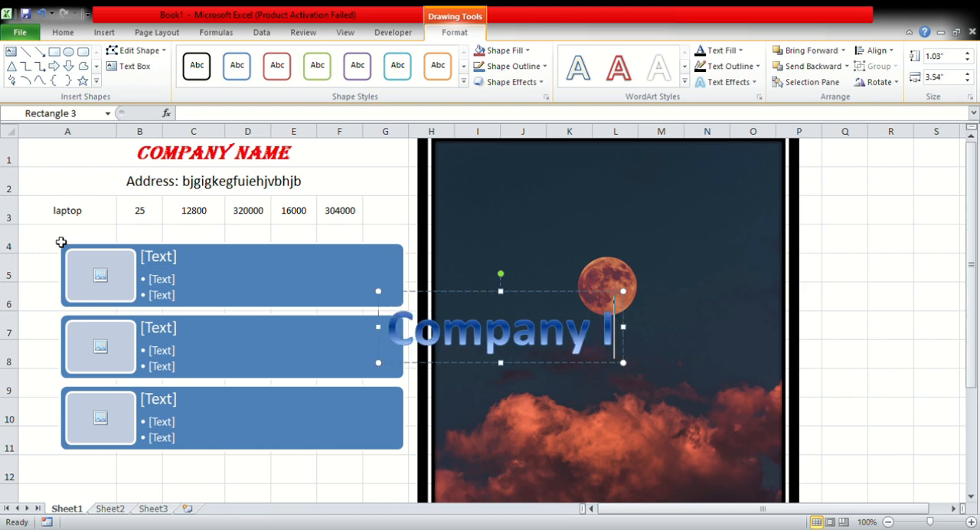
pyautogui.write('nfo.')
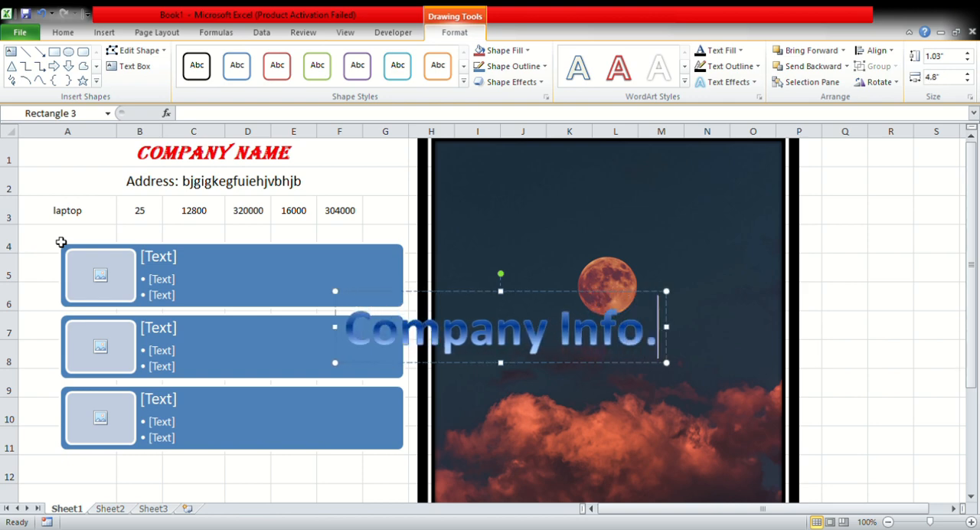
pyautogui.click(476, 291)
pyautogui.moveTo(576, 162); pyautogui.dragTo(588, 158)
pyautogui.moveTo(729, 285); pyautogui.dragTo(732, 282)
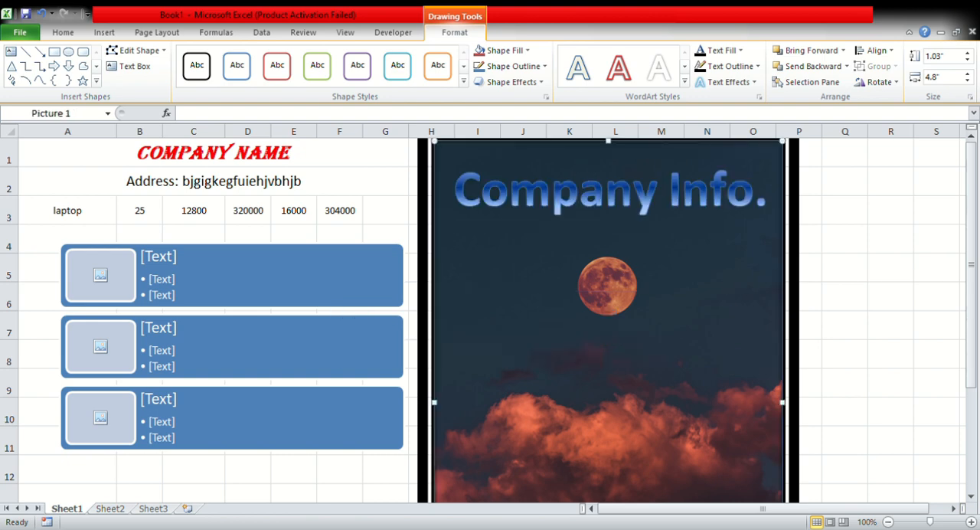
pyautogui.click(876, 271)
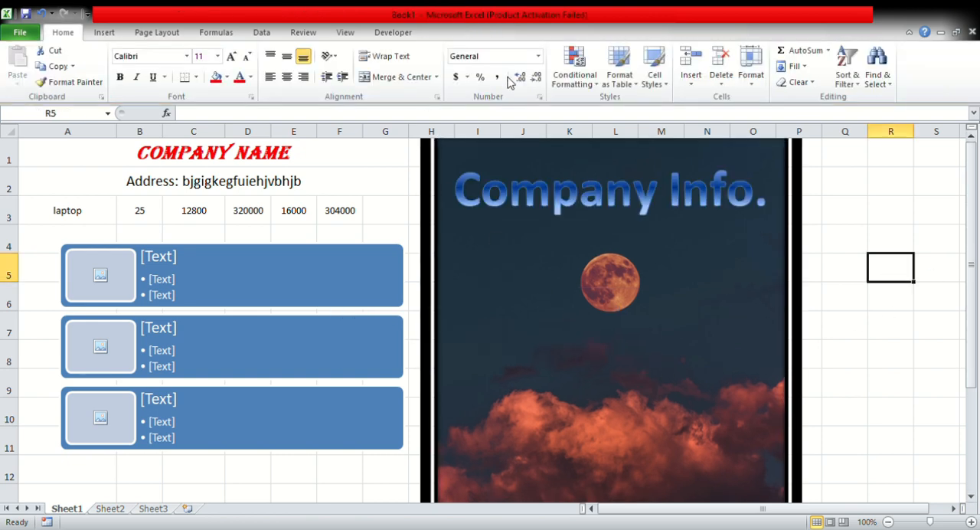
pyautogui.click(154, 36)
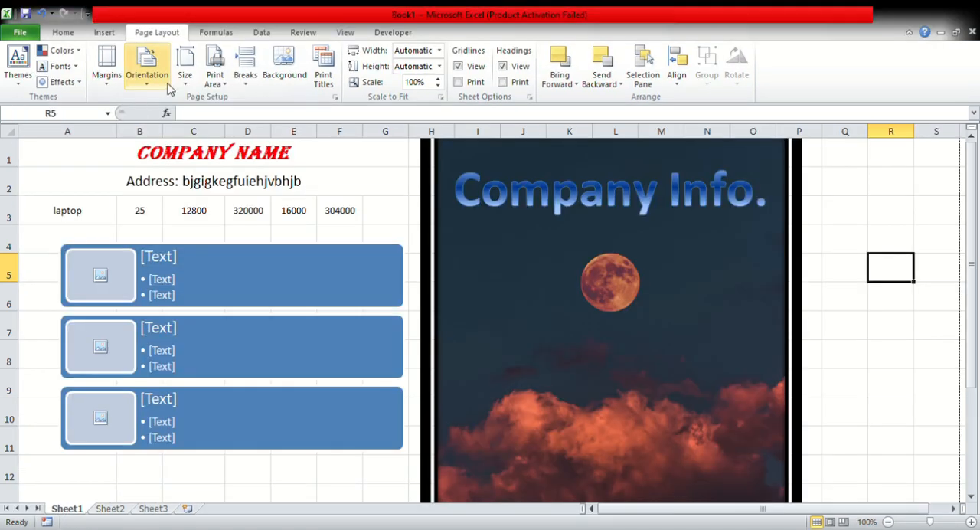
pyautogui.scroll(2, 163, 75)
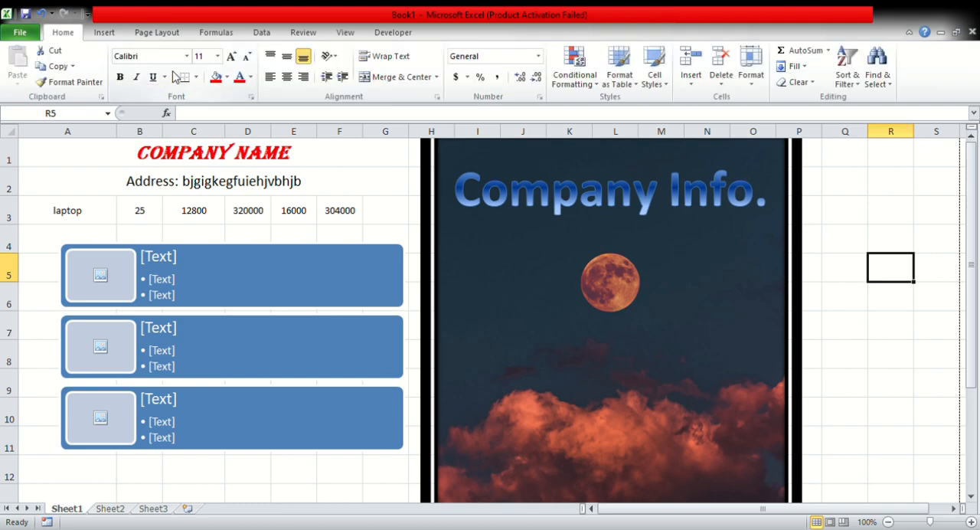
pyautogui.click(167, 34)
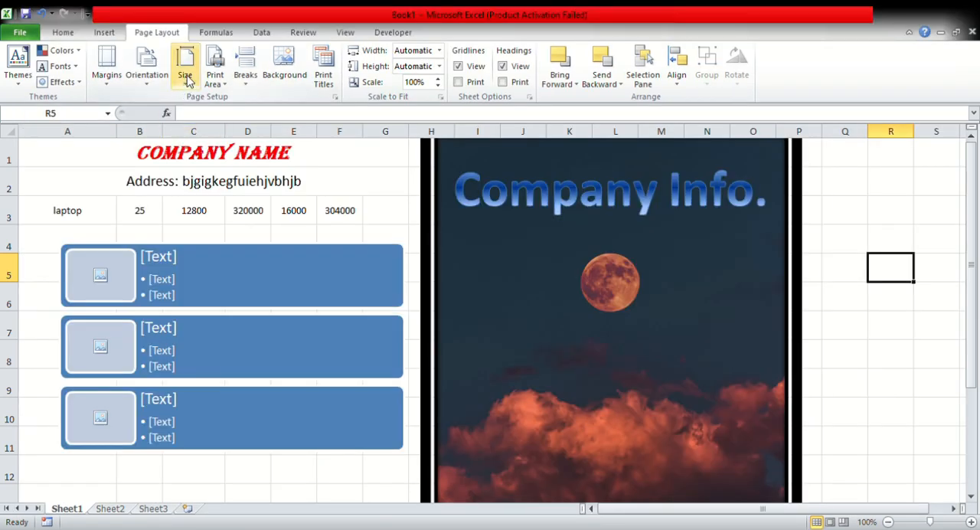
pyautogui.click(185, 74)
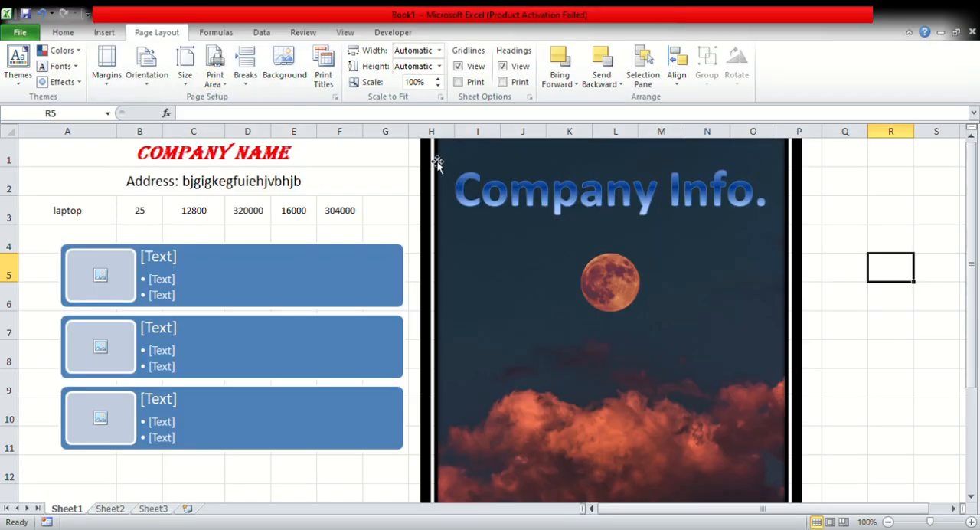
# Delete the "Company Info." WordArt from the moon picture and select the picture.
pyautogui.click(487, 203)
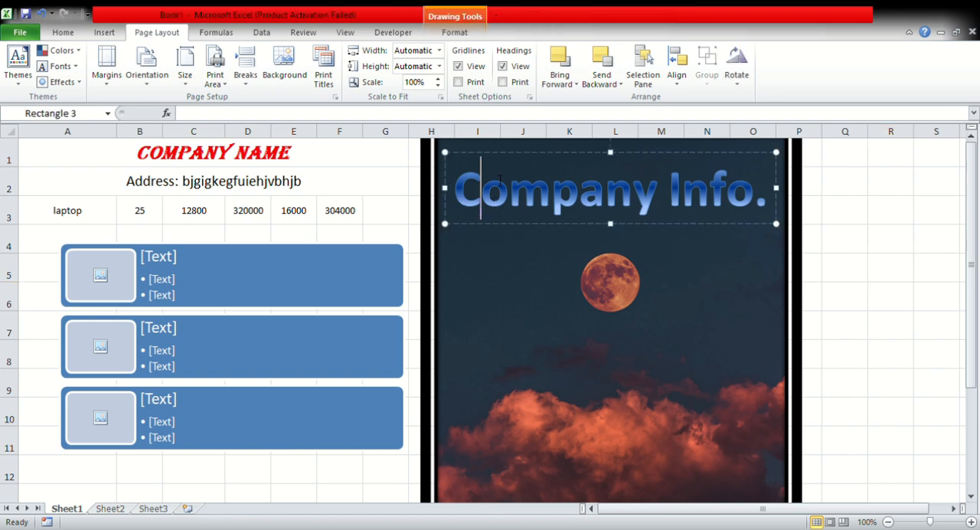
pyautogui.press('Delete')
pyautogui.click(446, 170)
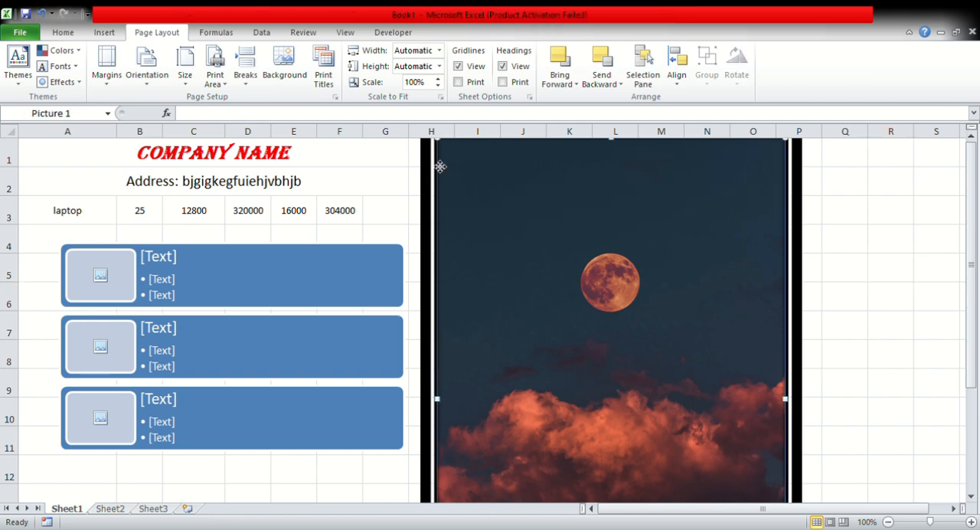
# Delete the moon picture from the sheet.
pyautogui.press('Delete')
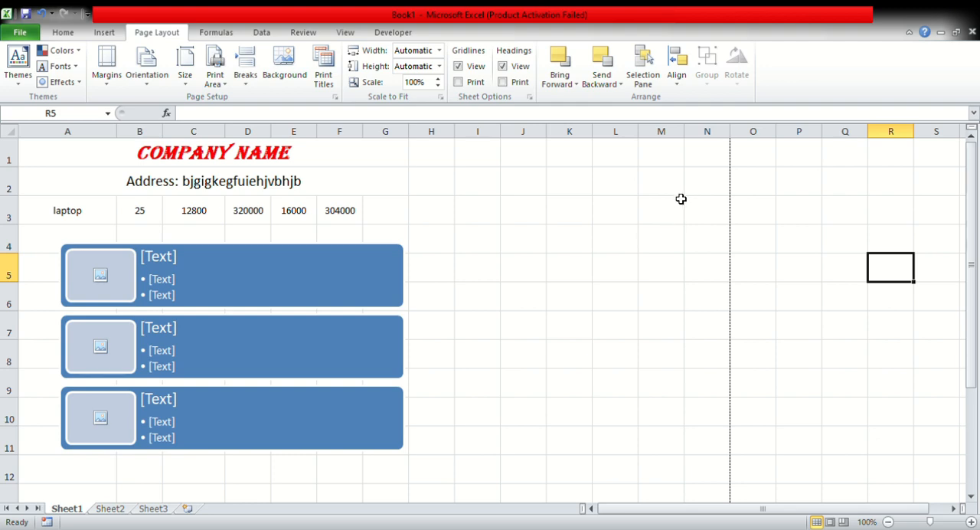
pyautogui.scroll(-5, 460, 329)
pyautogui.scroll(2, 634, 302)
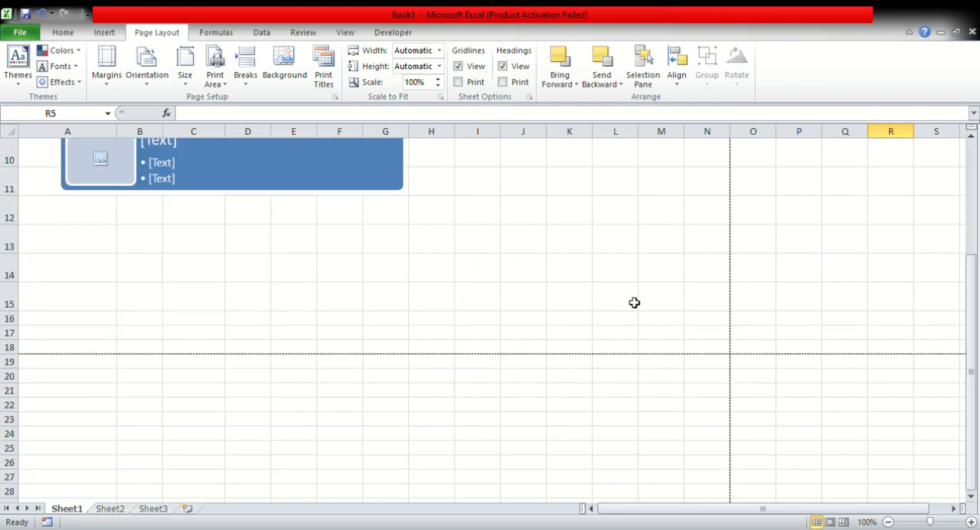
pyautogui.scroll(-3, 619, 302)
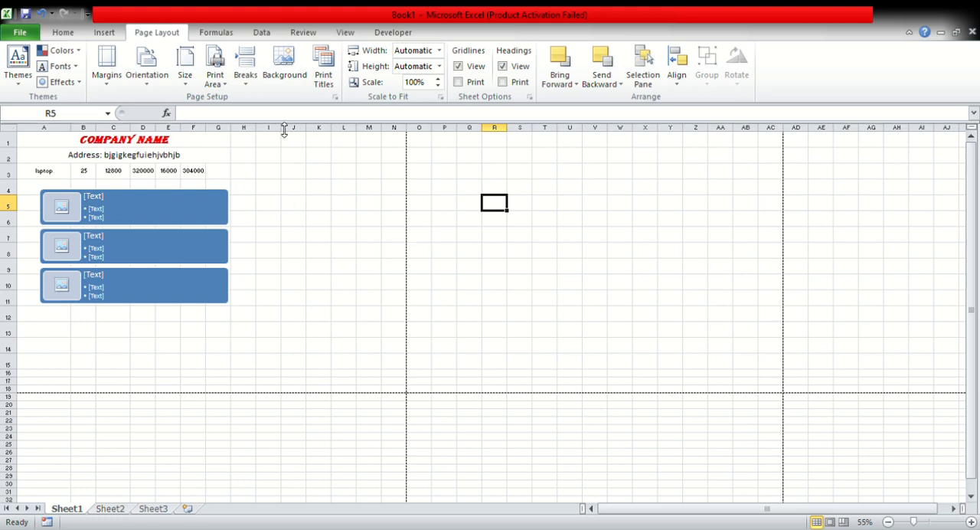
# Move the SmartArt picture list about three columns right and slightly down, and check the sheet in the print preview.
pyautogui.click(155, 207)
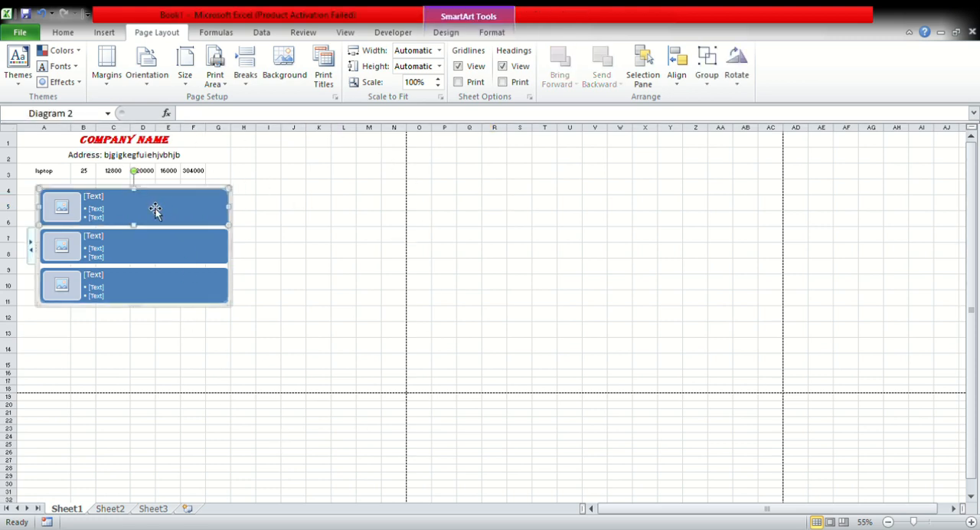
pyautogui.moveTo(157, 195); pyautogui.dragTo(242, 204)
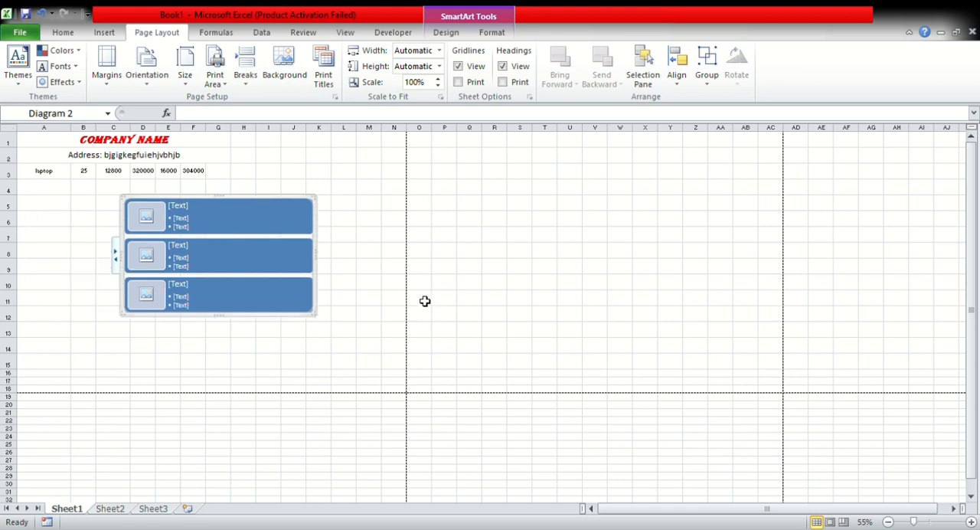
pyautogui.hotkey('ctrl', 'p')
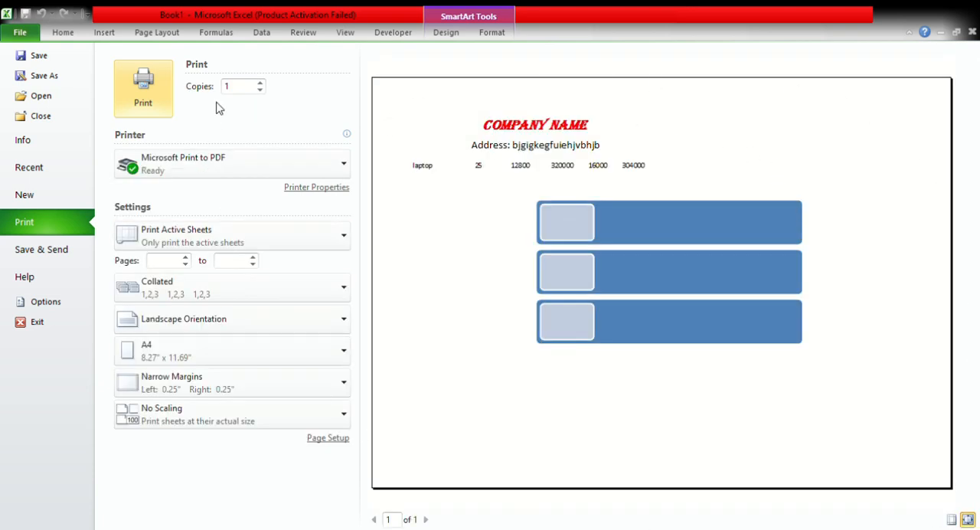
pyautogui.press('Escape')
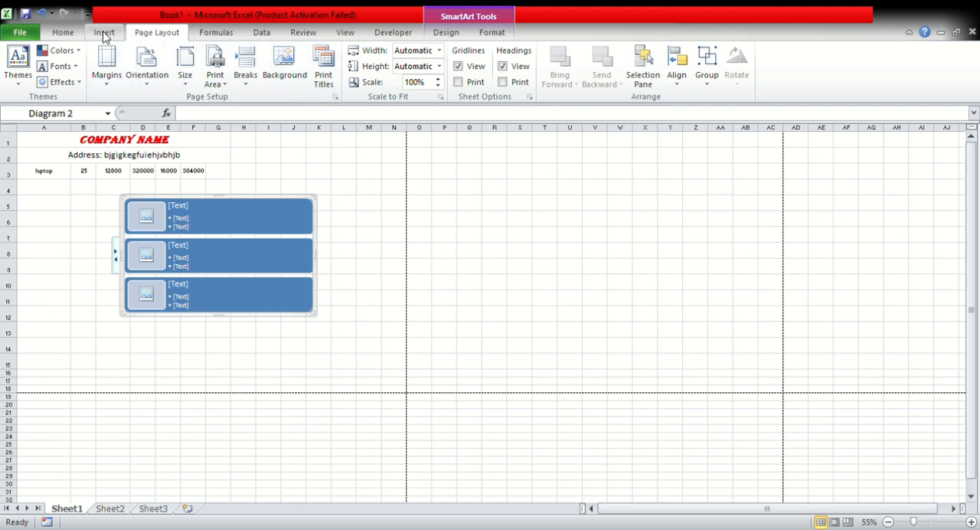
pyautogui.click(222, 37)
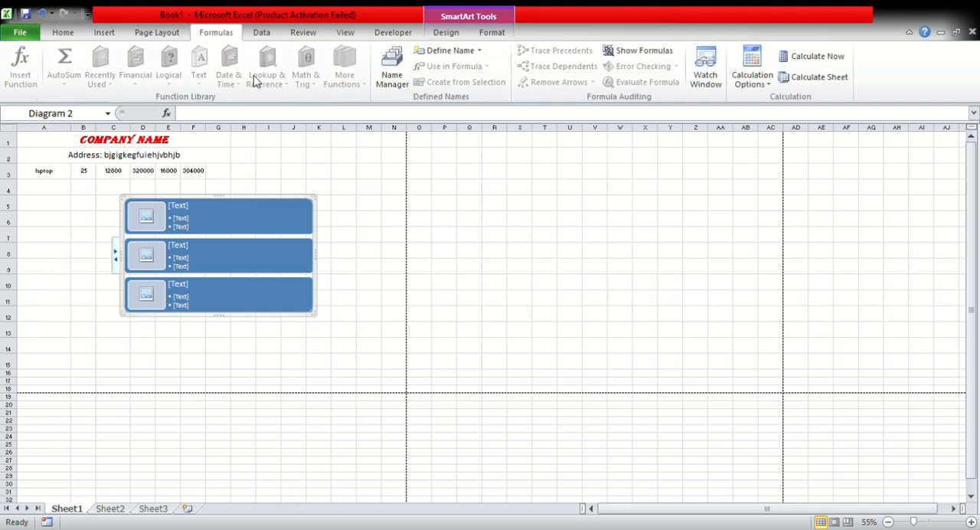
pyautogui.click(270, 39)
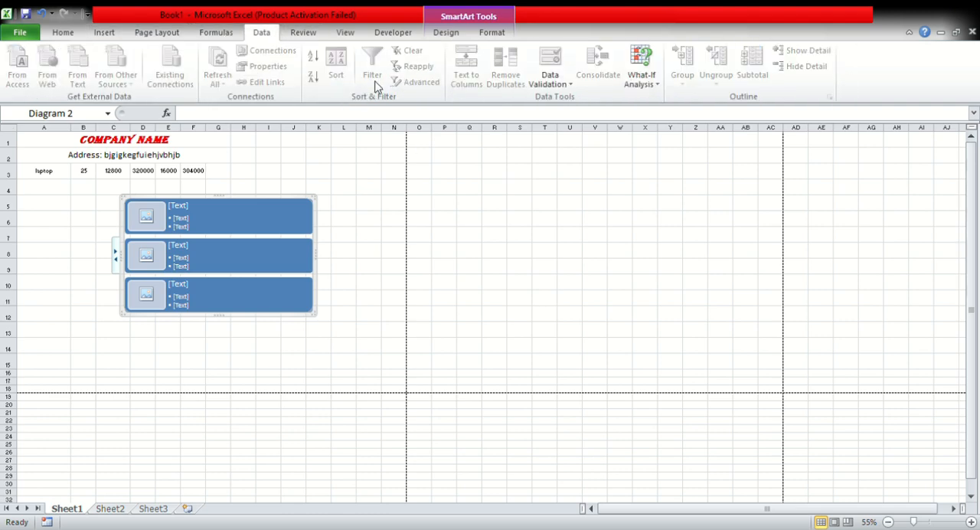
pyautogui.click(368, 205)
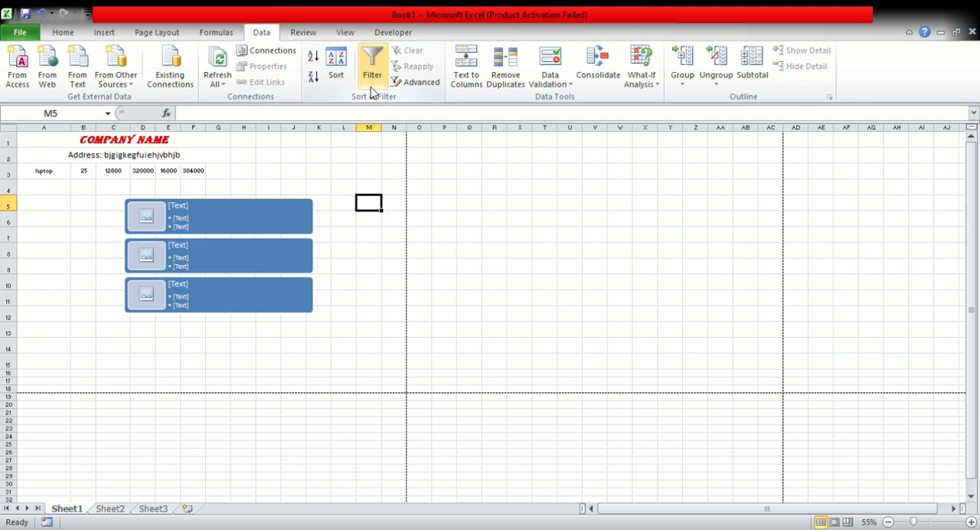
pyautogui.click(393, 33)
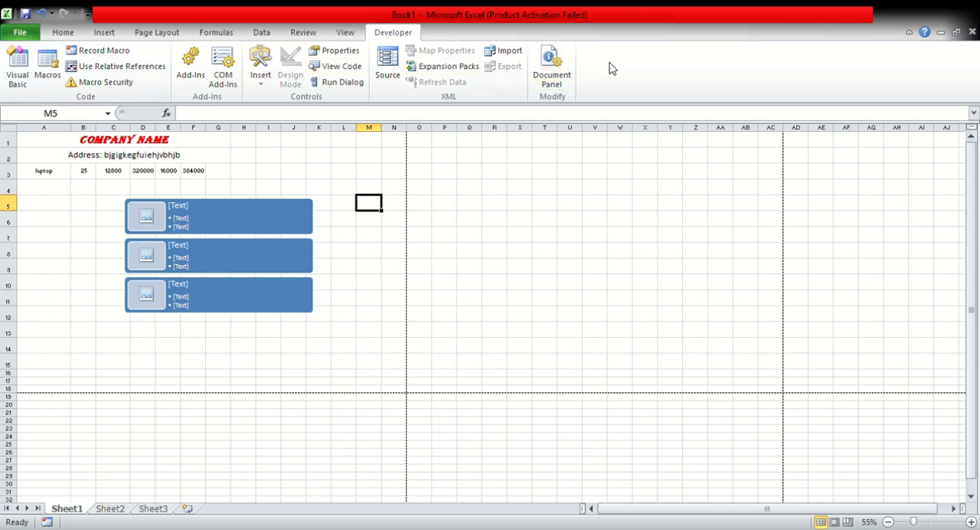
# Delete all three blocks of the SmartArt picture list and its empty frame from the sheet.
pyautogui.click(234, 212)
pyautogui.press('Delete')
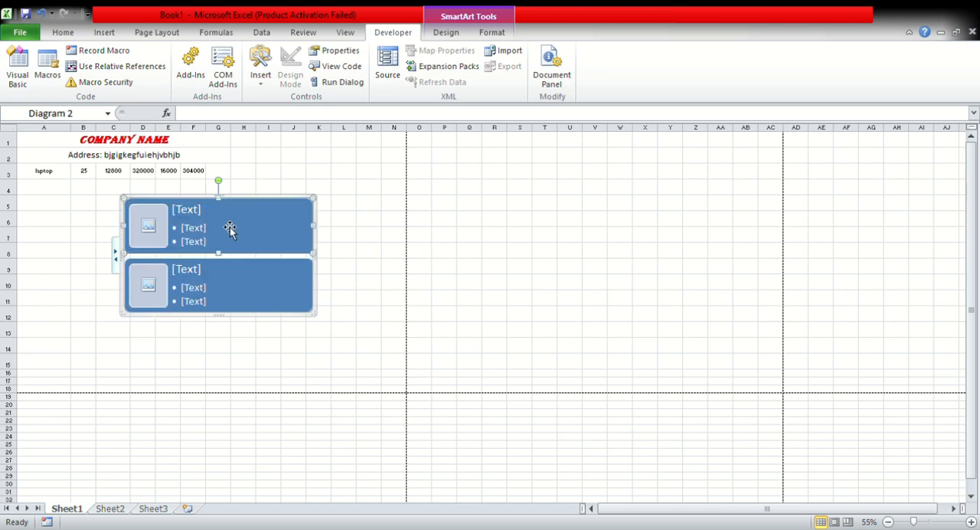
pyautogui.press('Delete')
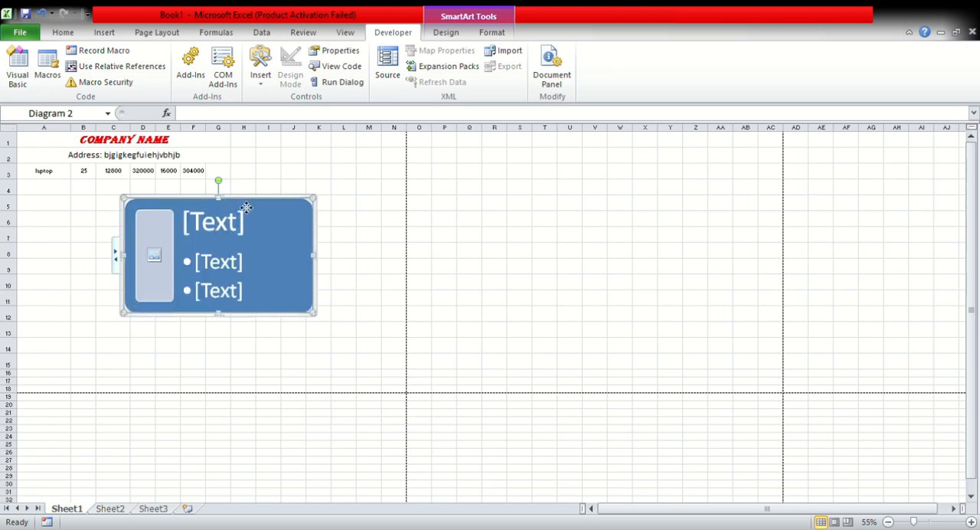
pyautogui.press('Delete')
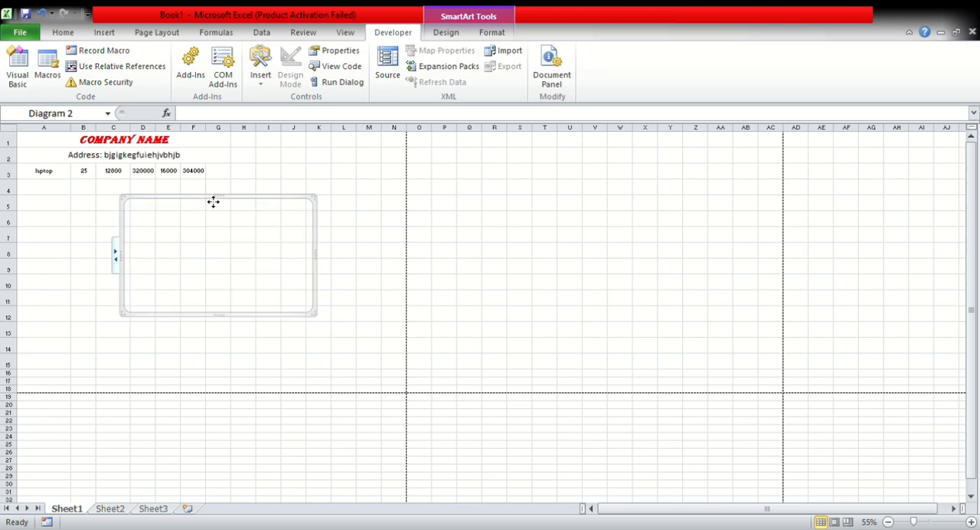
pyautogui.press('Delete')
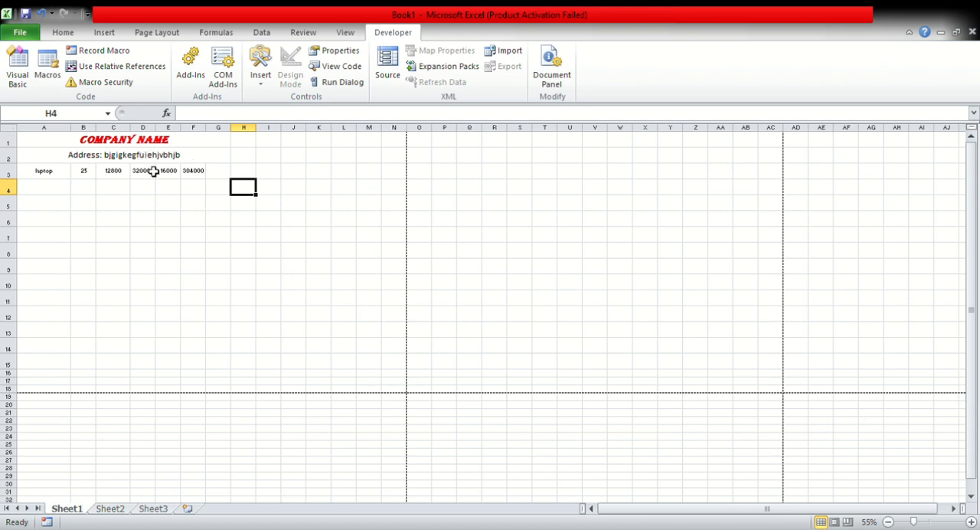
# Move the laptop data row down from row 3 to row 4 to free row 3 for headings.
pyautogui.scroll(1, 161, 149)
pyautogui.scroll(3, 162, 151)
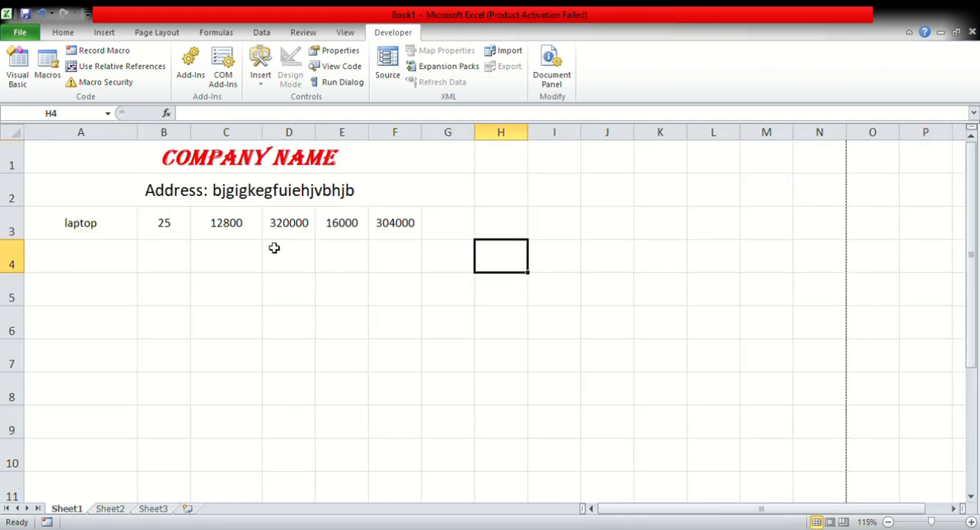
pyautogui.moveTo(76, 221); pyautogui.dragTo(425, 270)
# Enter the column headings "Item", "qnty" and "rate per unit" in cells A3 to C3.
pyautogui.click(115, 227)
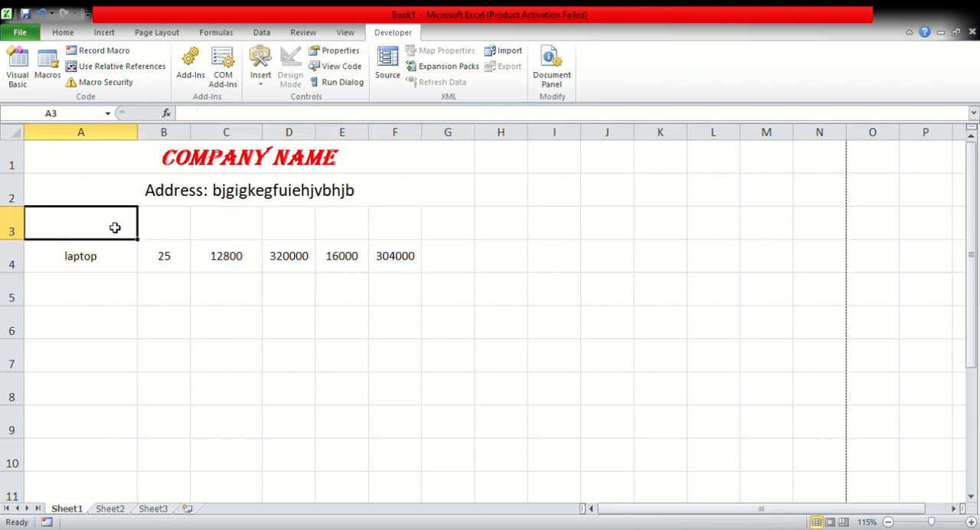
pyautogui.write('N')
pyautogui.press('BackSpace')
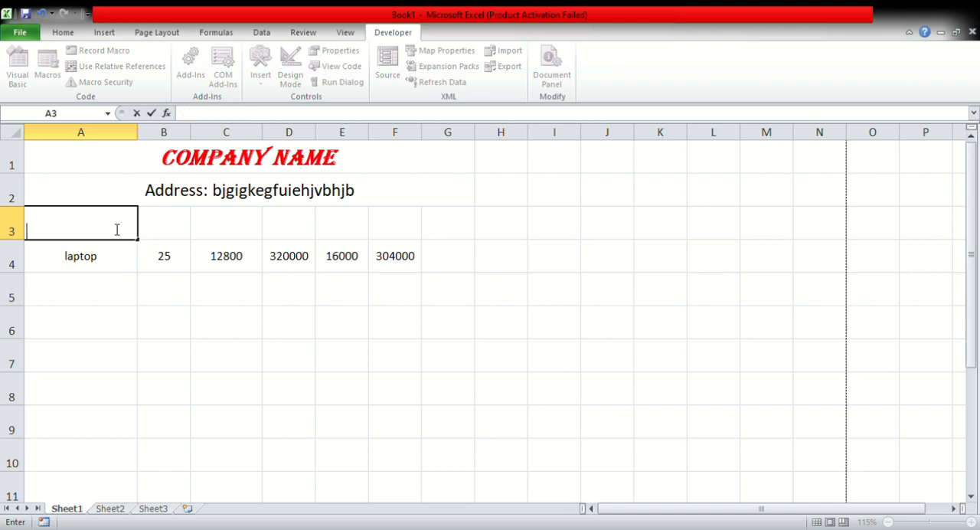
pyautogui.write('Item')
pyautogui.click(180, 225)
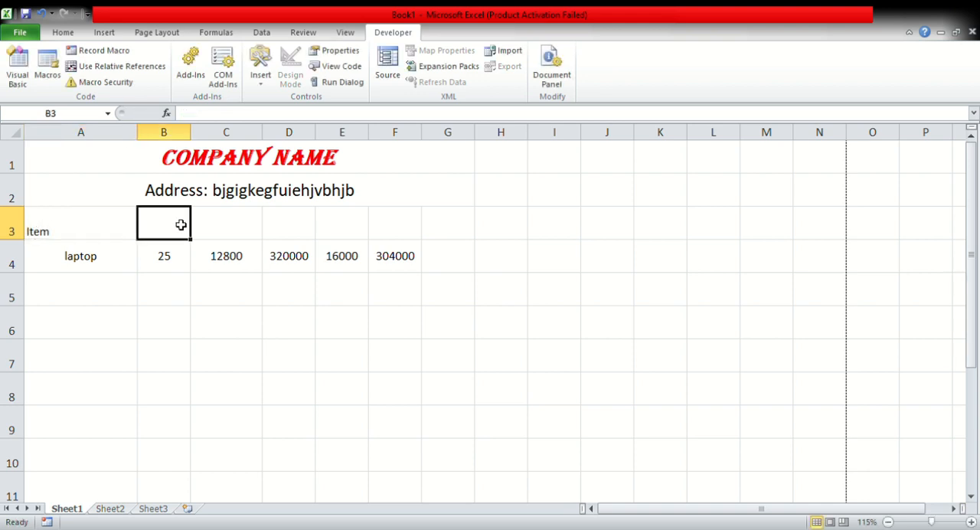
pyautogui.write('qnty')
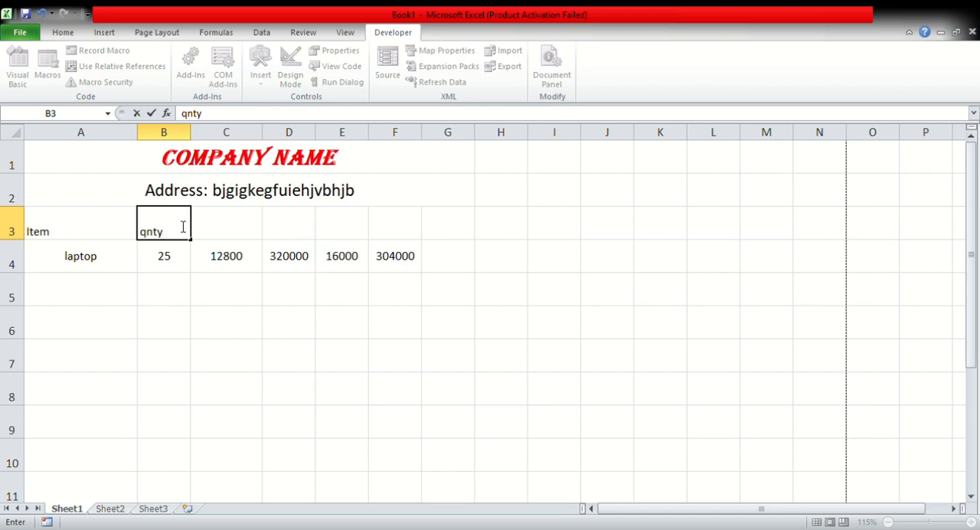
pyautogui.click(249, 225)
pyautogui.write('rate per unit')
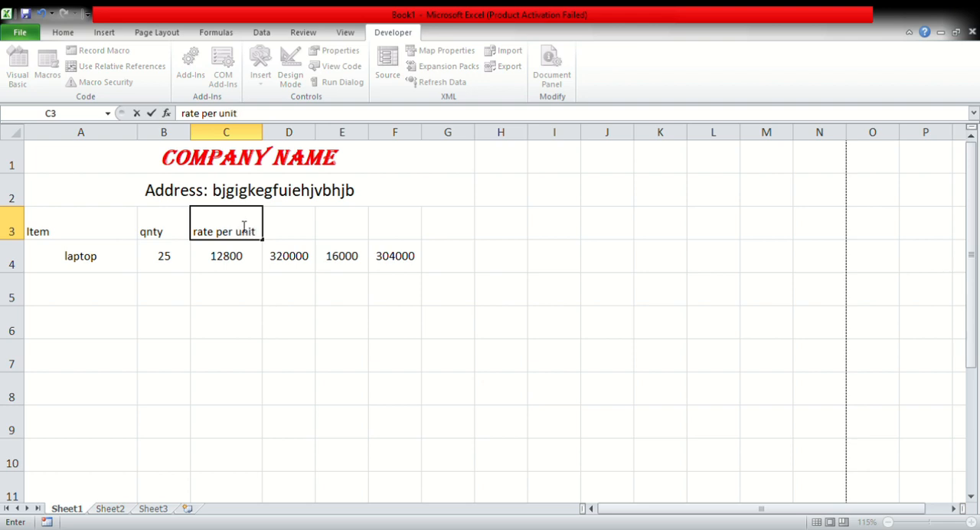
# Enter the column headings "total" in D3 and "discount" in E3.
pyautogui.click(301, 229)
pyautogui.write('to')
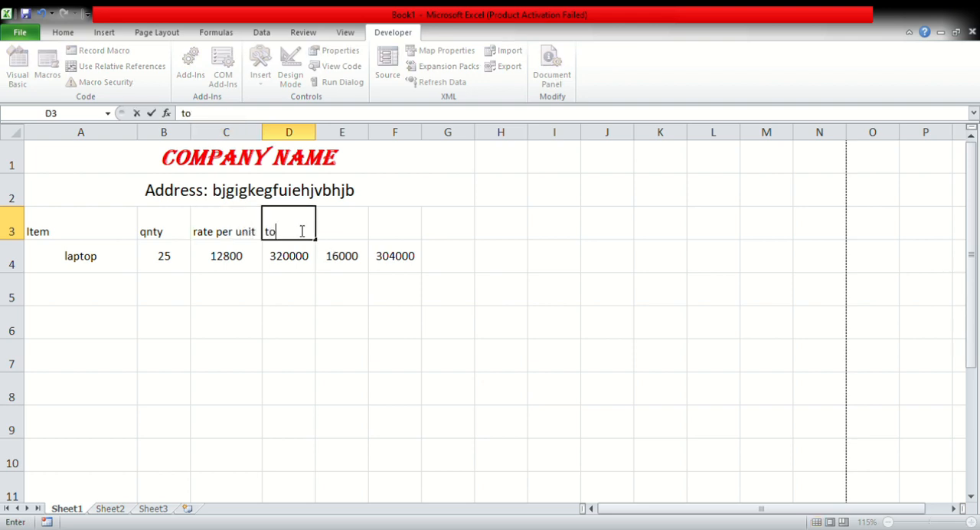
pyautogui.write('tal')
pyautogui.click(352, 232)
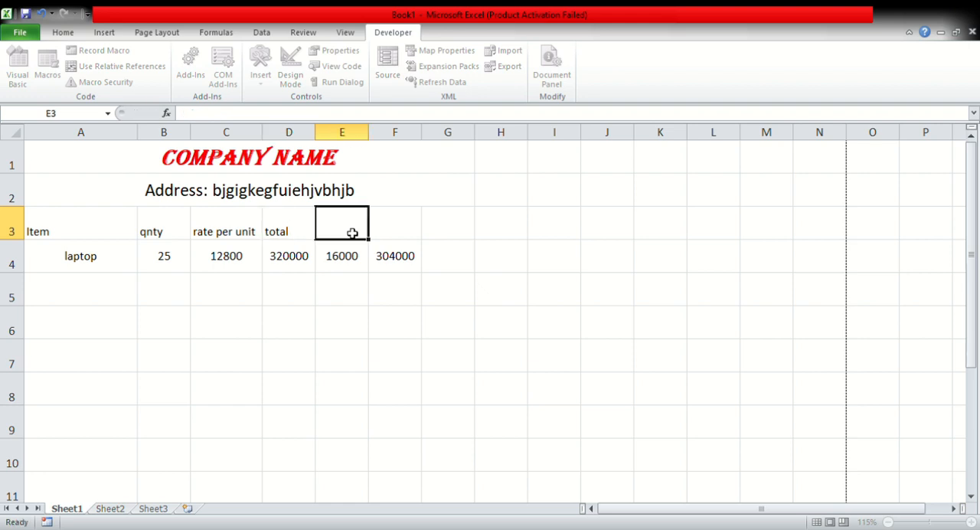
pyautogui.write('di')
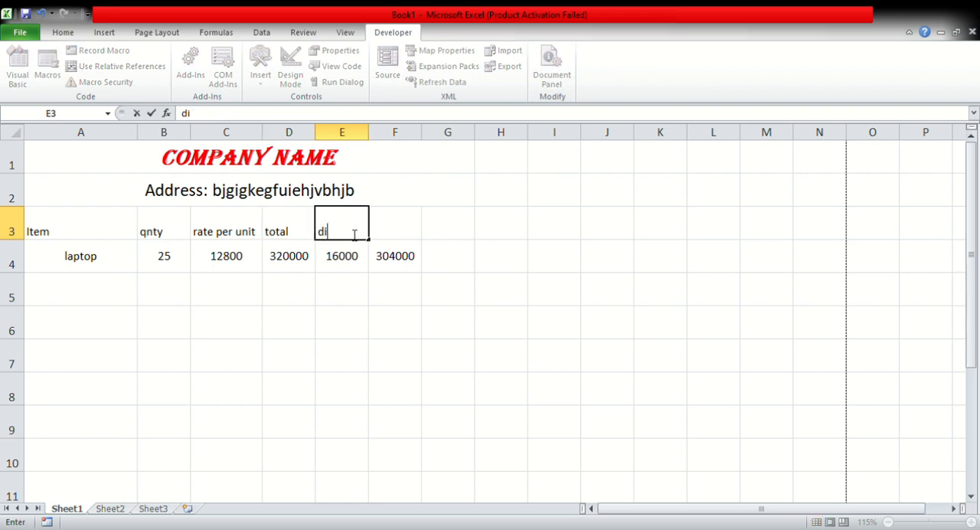
pyautogui.write('scount')
# Enter the column headings "after dis." in F3 and "gst" in G3.
pyautogui.click(388, 227)
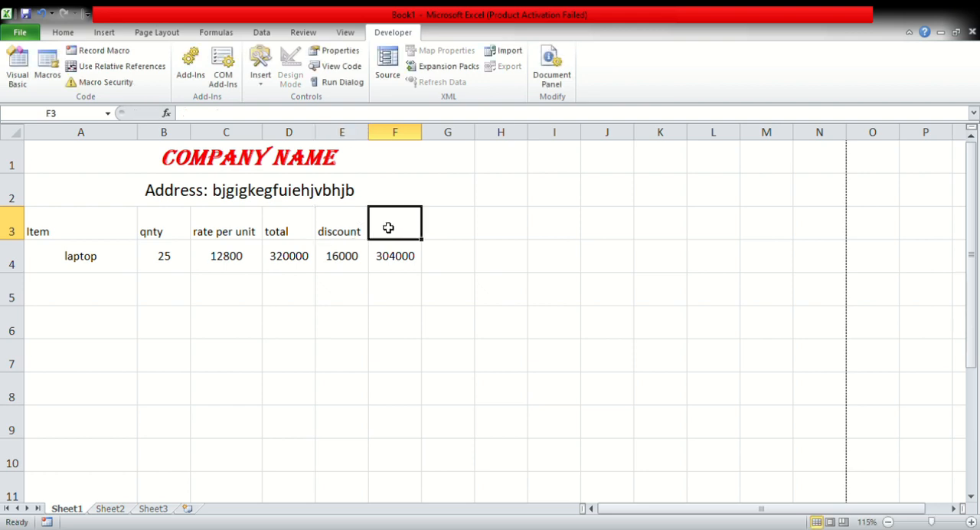
pyautogui.write('after')
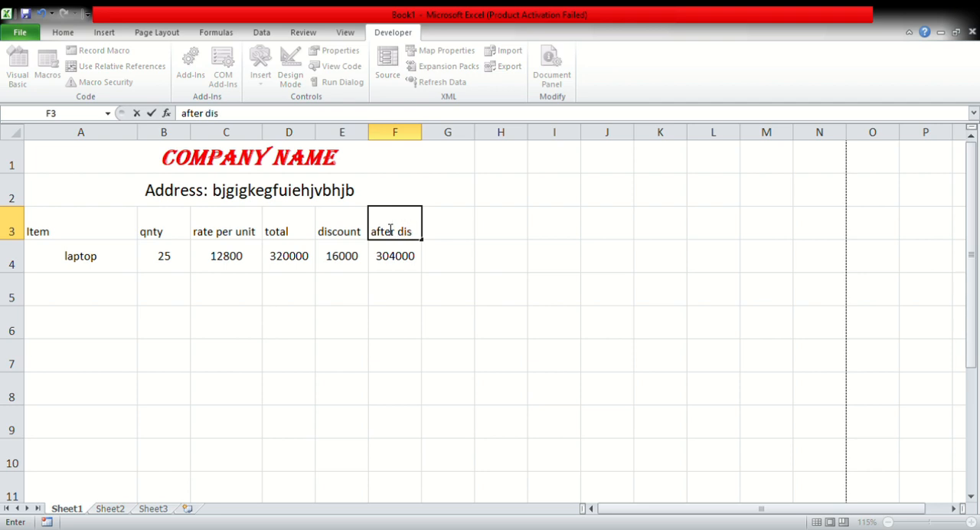
pyautogui.write('dis.')
pyautogui.click(459, 234)
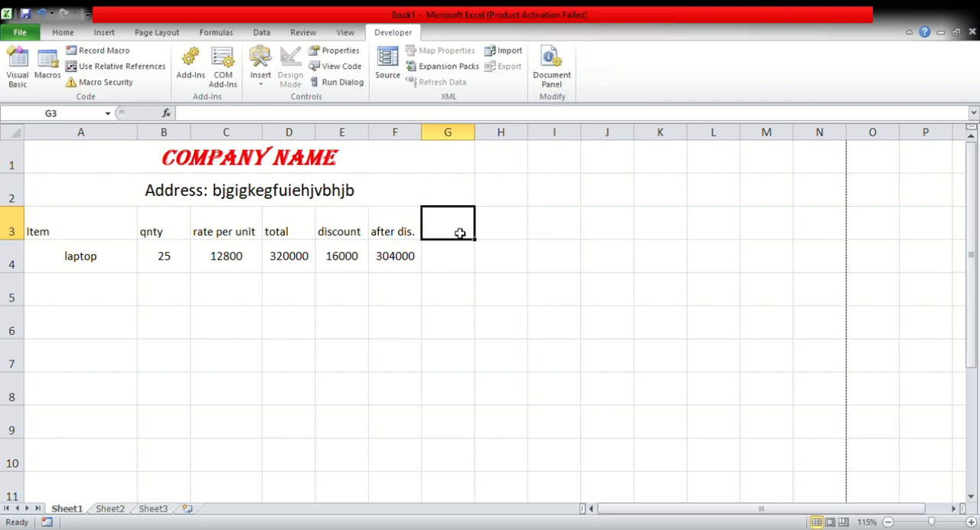
pyautogui.write('gst')
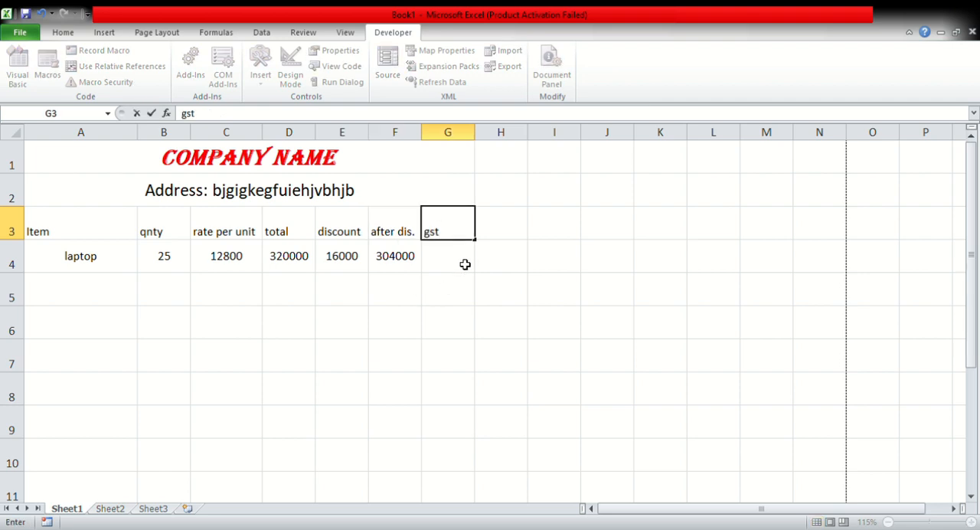
pyautogui.click(464, 263)
# Format the headings in A3:G3 with vertical middle alignment, font size 12 and bold.
pyautogui.moveTo(109, 222); pyautogui.dragTo(459, 222)
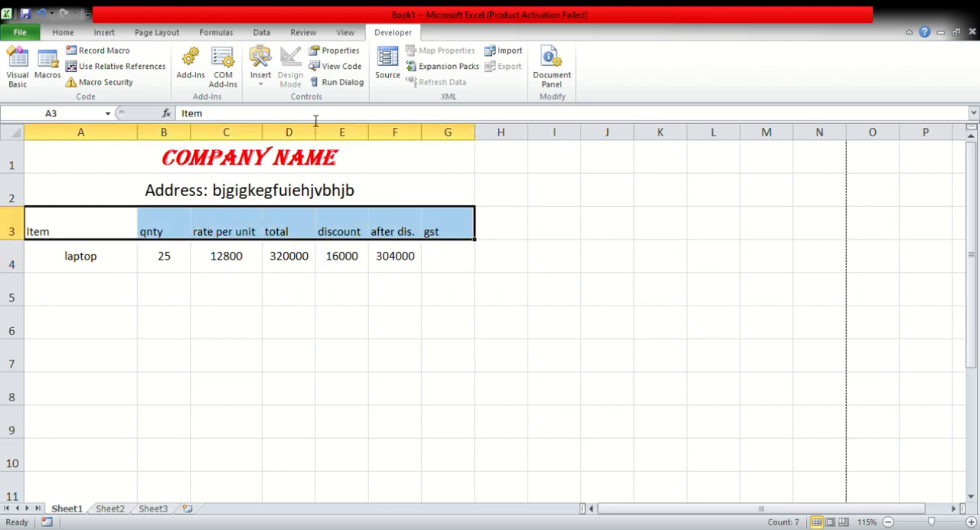
pyautogui.click(63, 32)
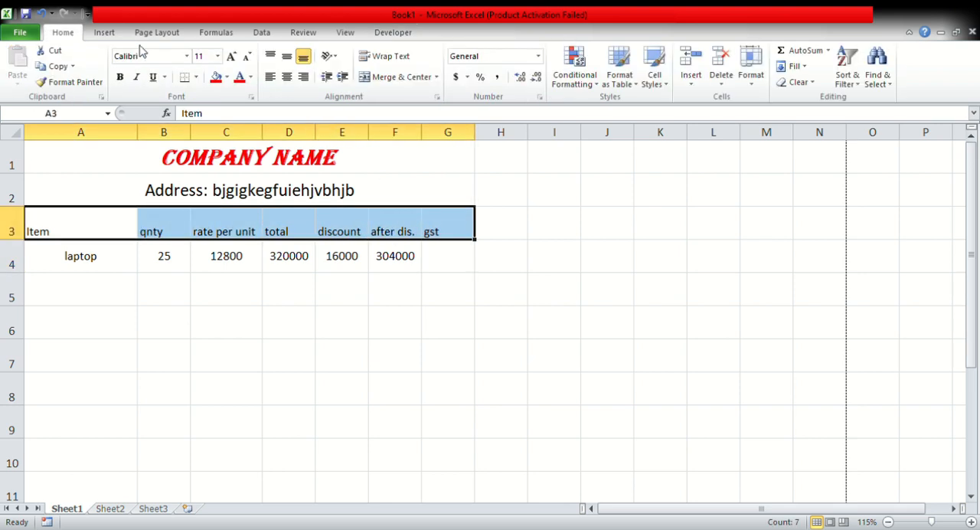
pyautogui.click(286, 57)
pyautogui.click(232, 63)
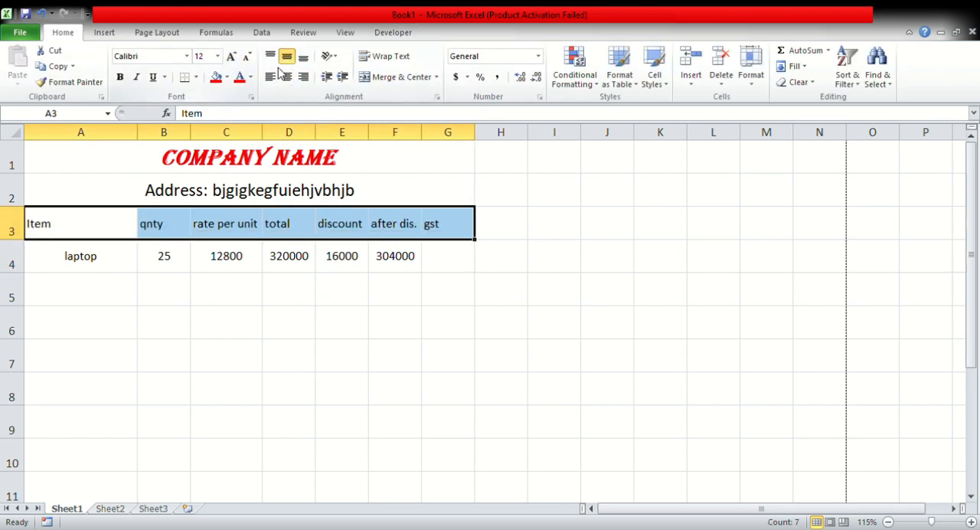
pyautogui.click(121, 78)
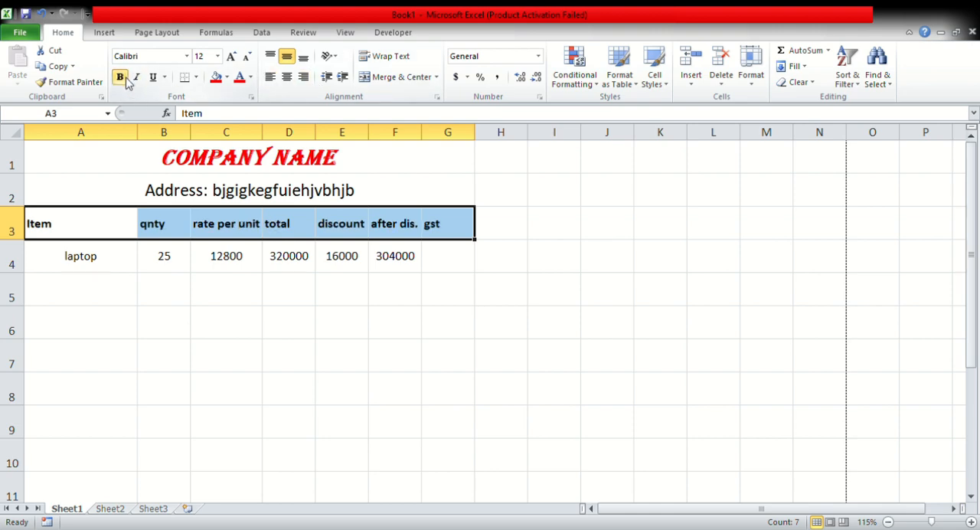
# Fill the heading cells A3:G3 with red and set their text color to yellow.
pyautogui.click(216, 78)
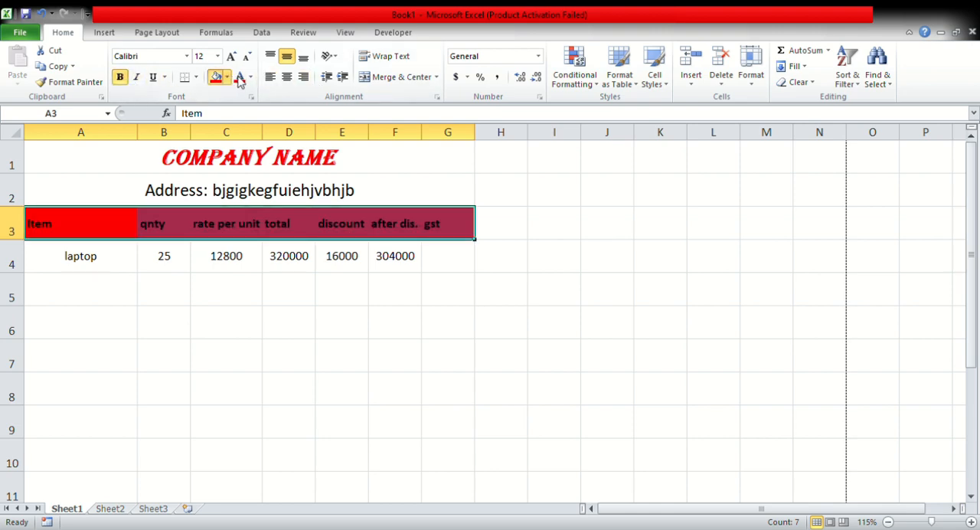
pyautogui.click(240, 77)
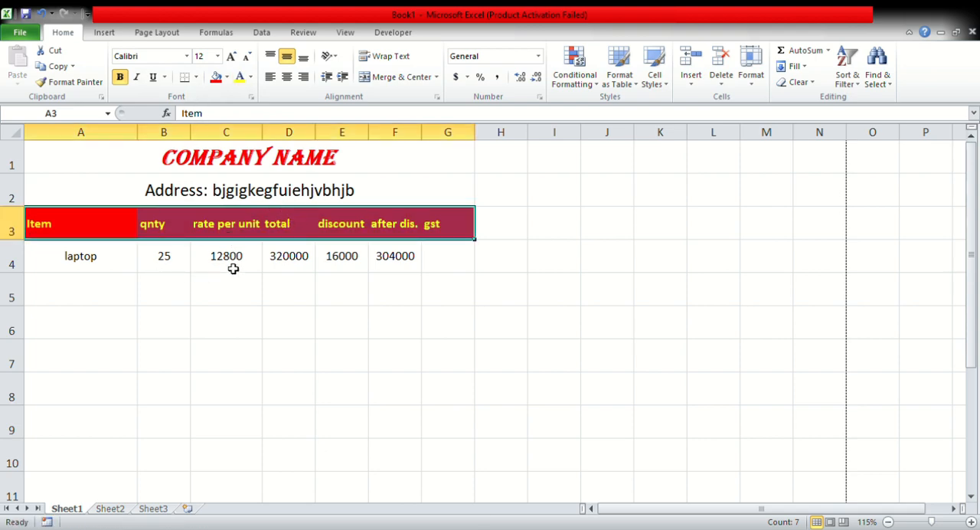
pyautogui.click(430, 260)
pyautogui.click(248, 189)
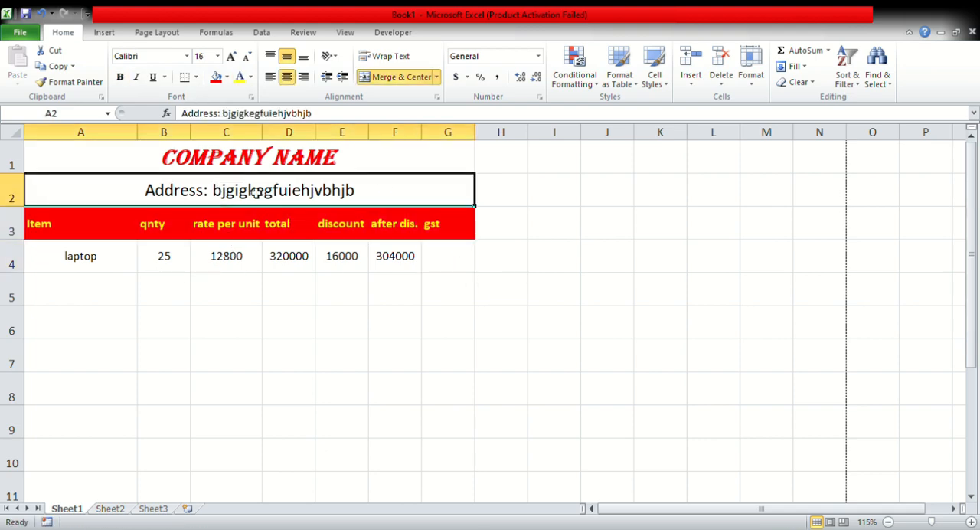
# Replace the placeholder text after "Address:" in A2 with the company's city and state.
pyautogui.doubleClick(357, 199)
pyautogui.moveTo(361, 201); pyautogui.dragTo(221, 195)
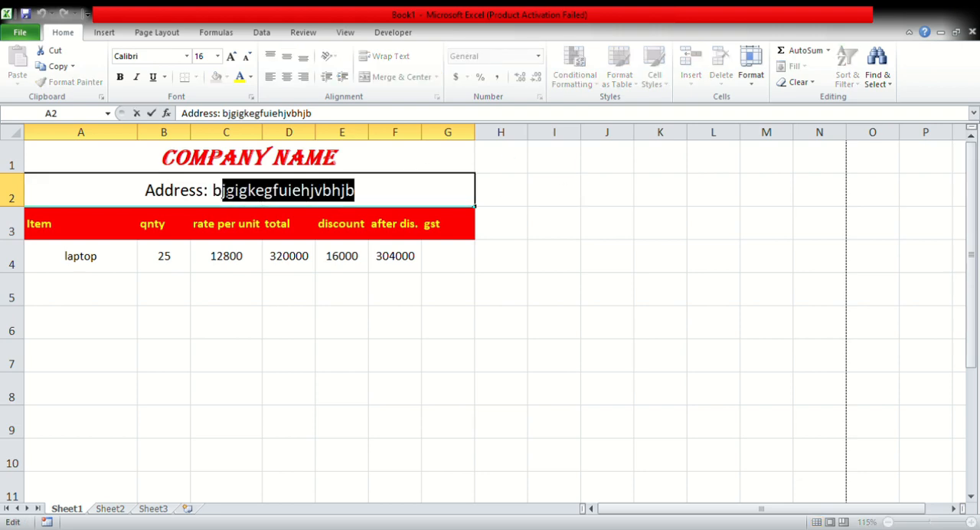
pyautogui.press('BackSpace')
pyautogui.write('Nagao')
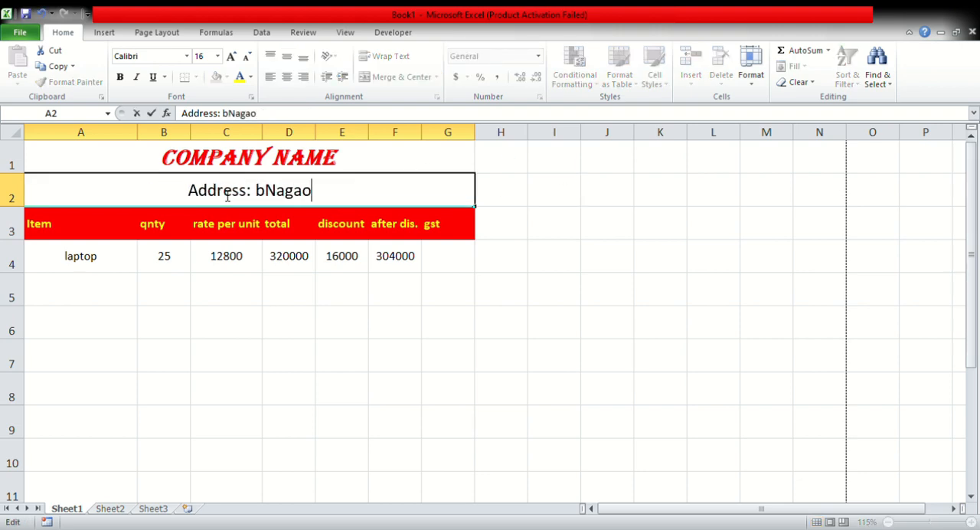
pyautogui.write('n')
pyautogui.press('BackSpace')
pyautogui.press('BackSpace')
pyautogui.press('BackSpace')
pyautogui.press('BackSpace')
pyautogui.press('BackSpace')
pyautogui.press('BackSpace')
pyautogui.press('BackSpace')
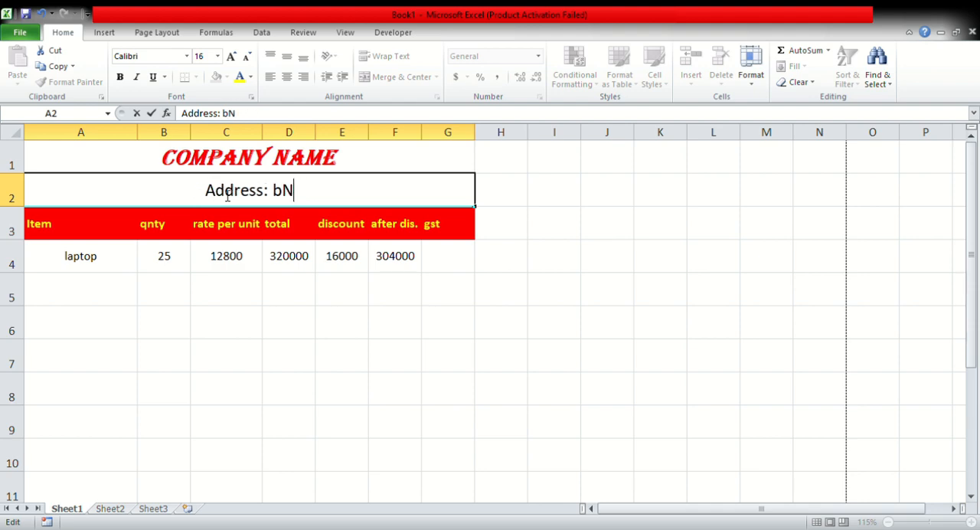
pyautogui.write('Nagai')
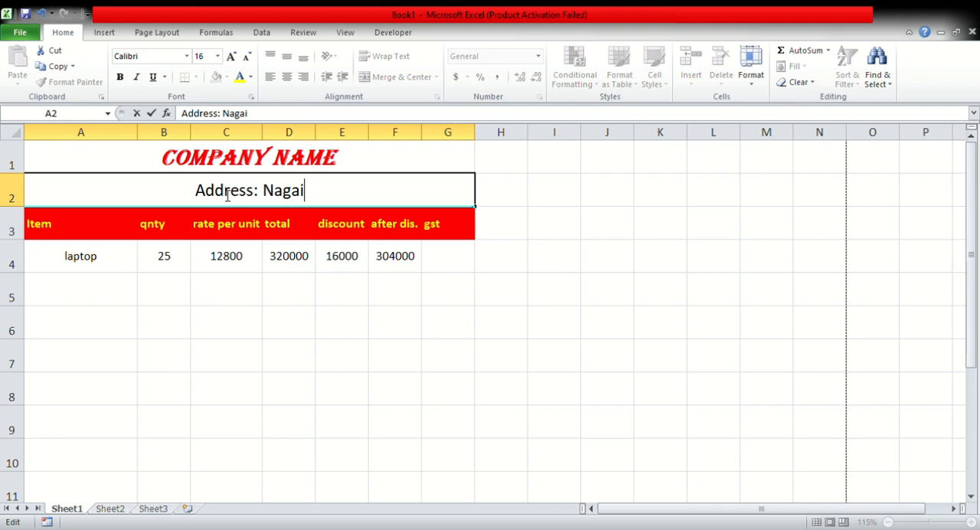
pyautogui.press('BackSpace')
pyautogui.write('on, A')
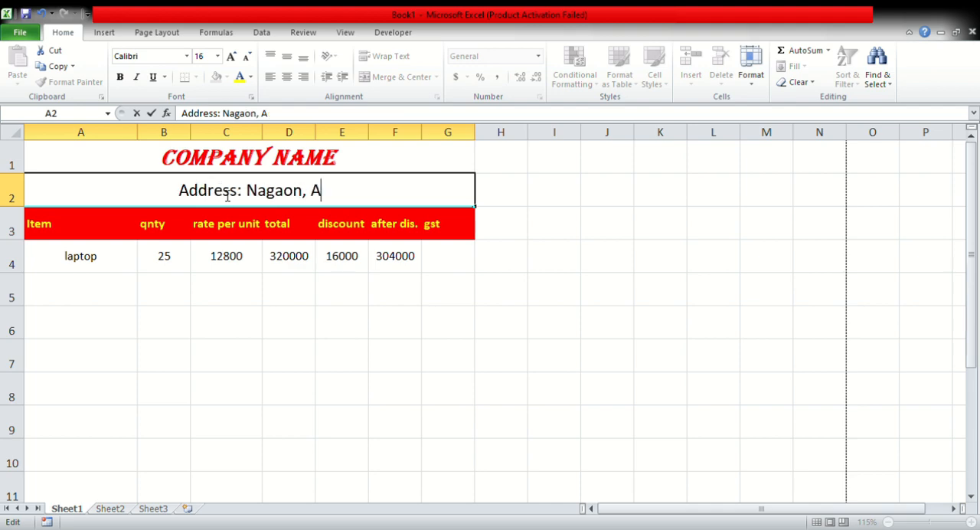
pyautogui.write('ssam')
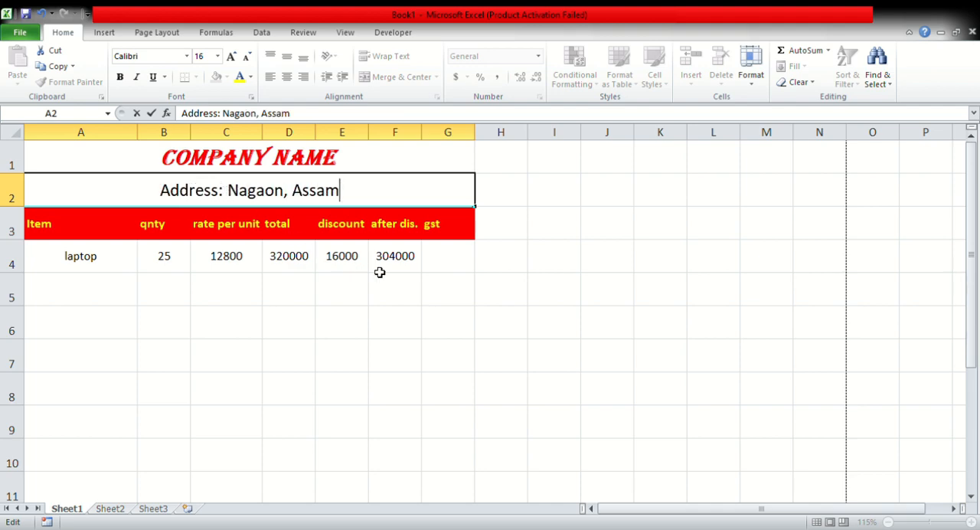
# Enter the 18% gst formula =F4*18/100 for the laptop row in G4.
pyautogui.click(448, 256)
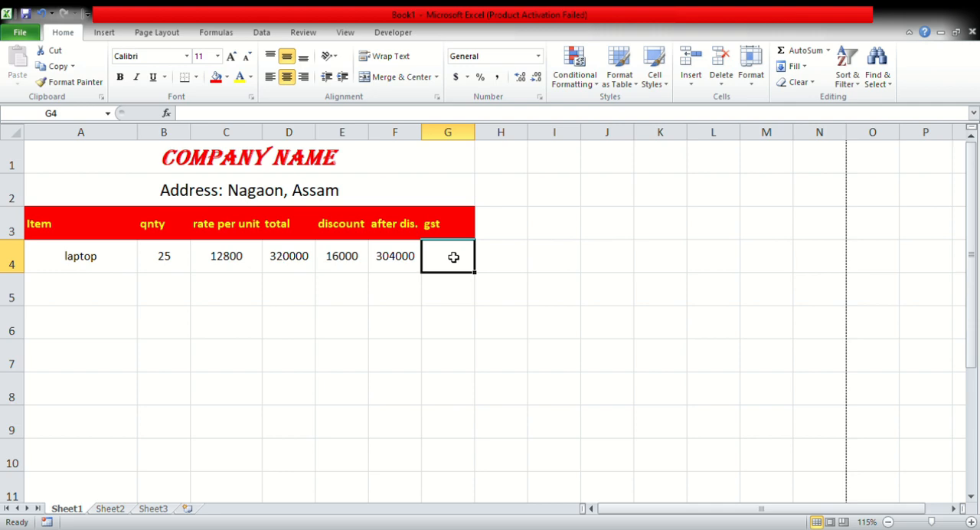
pyautogui.write('=')
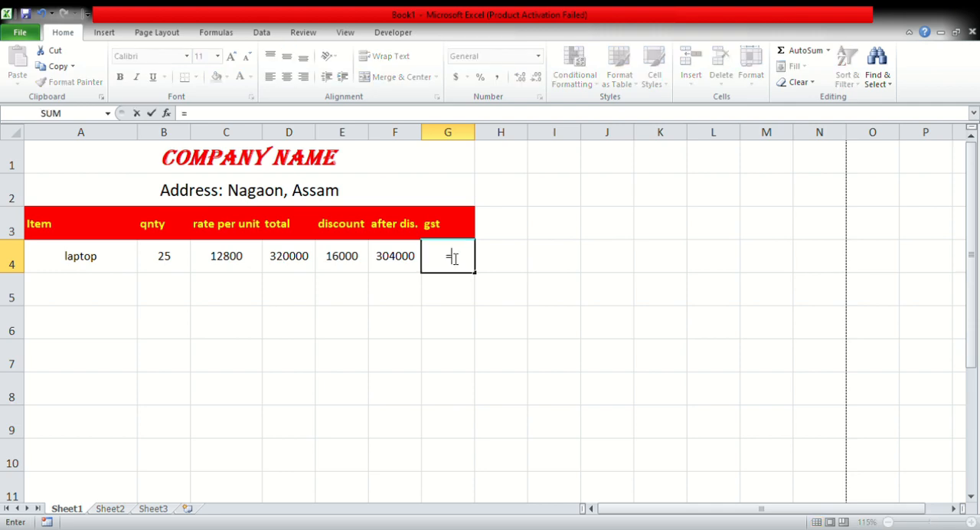
pyautogui.click(395, 257)
pyautogui.write('*')
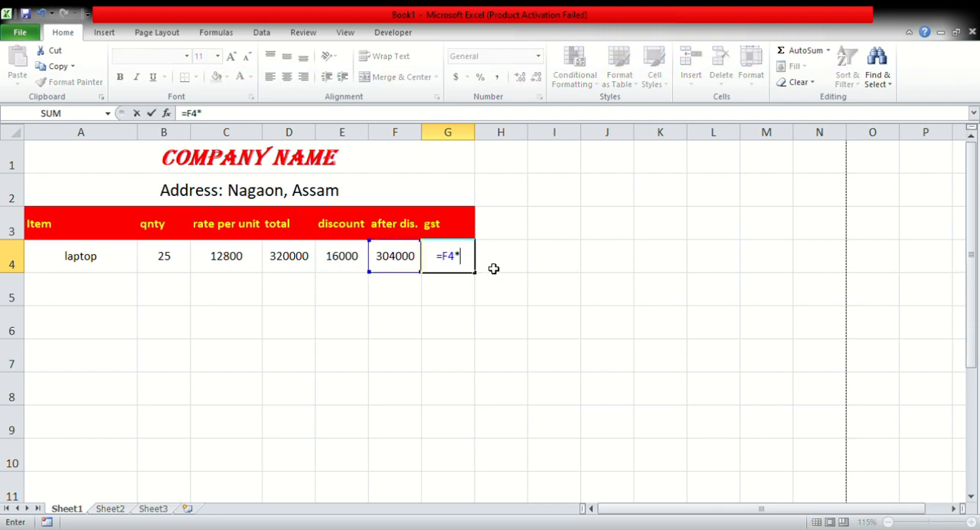
pyautogui.write('18/1')
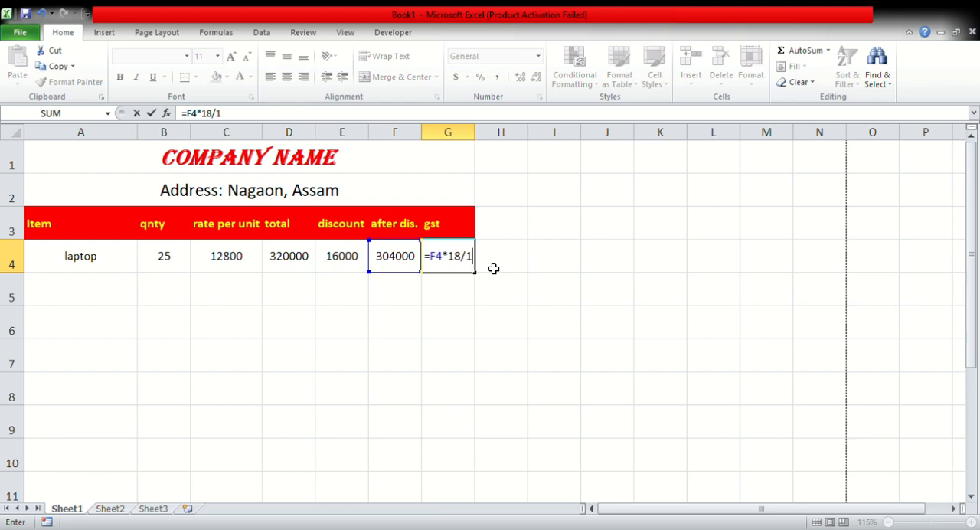
pyautogui.write('00')
pyautogui.press('Return')
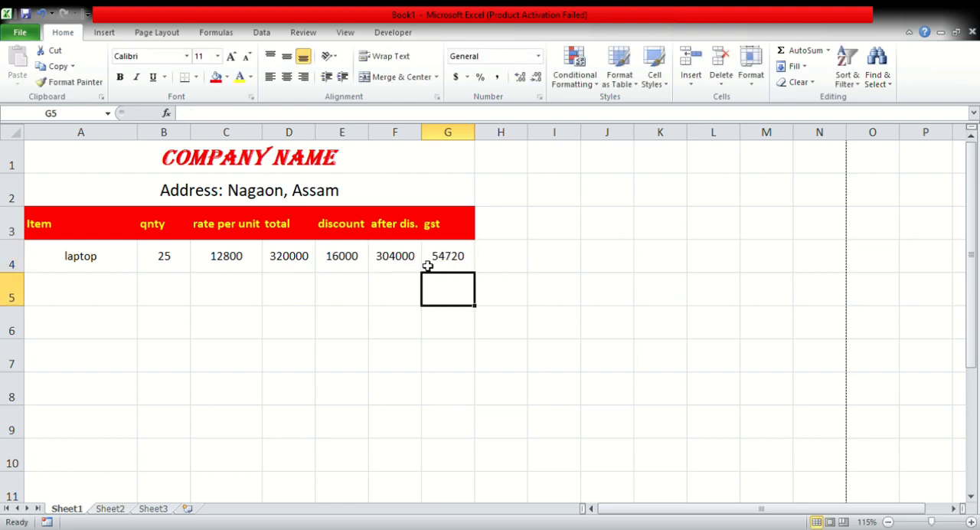
# Add a computer row in A5:C5 with quantity 12 and rate per unit 10500.
pyautogui.click(395, 260)
pyautogui.click(130, 256)
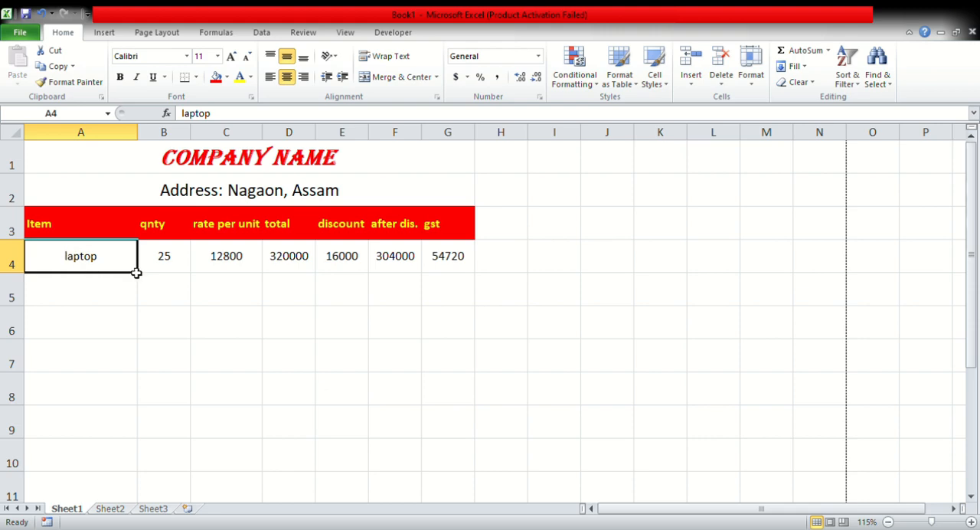
pyautogui.click(102, 293)
pyautogui.write('c')
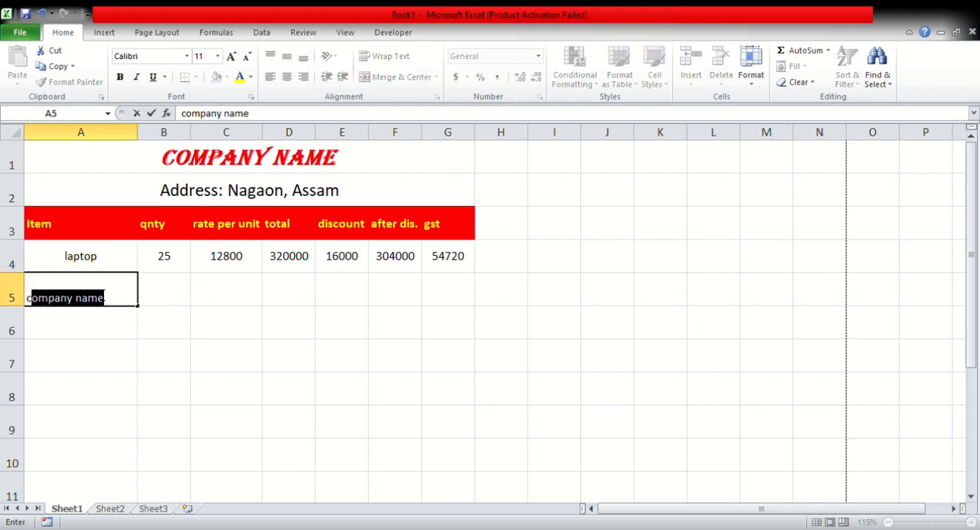
pyautogui.write('omputer')
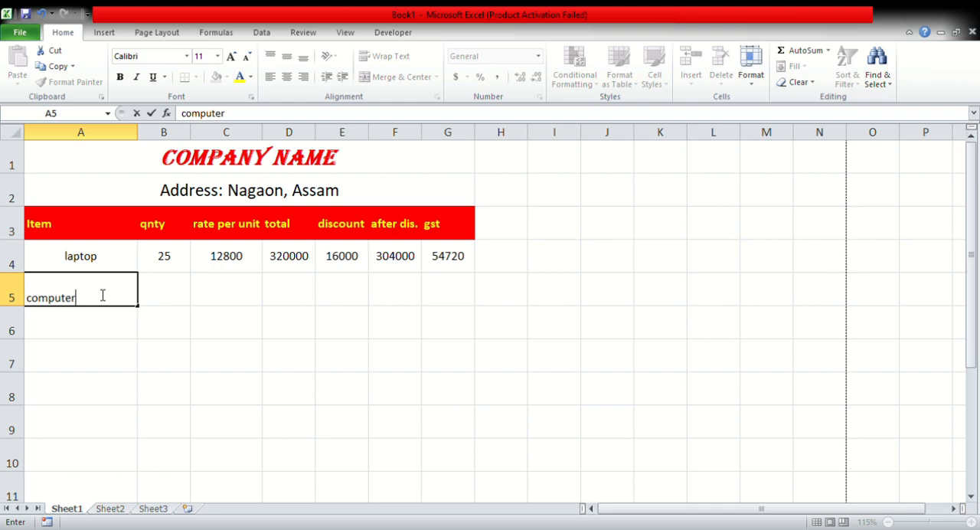
pyautogui.click(158, 296)
pyautogui.write('12')
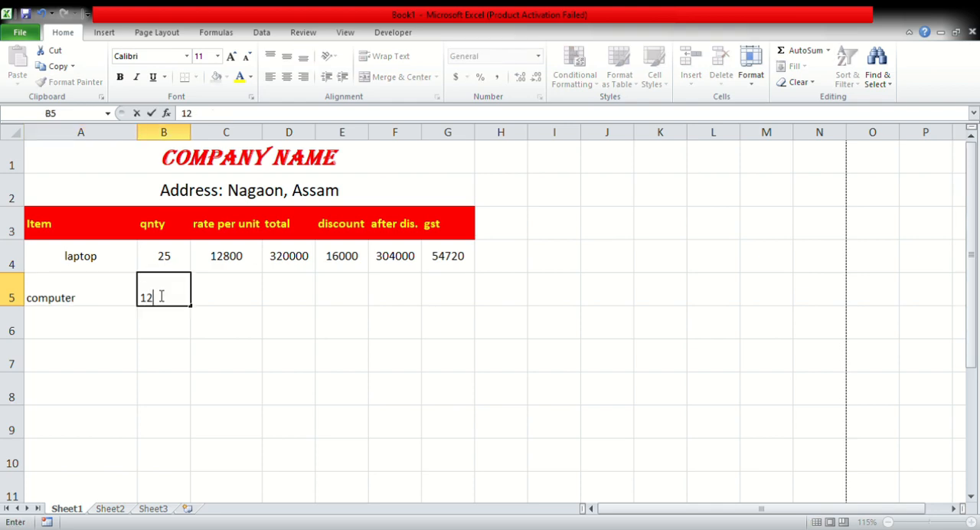
pyautogui.press('Tab')
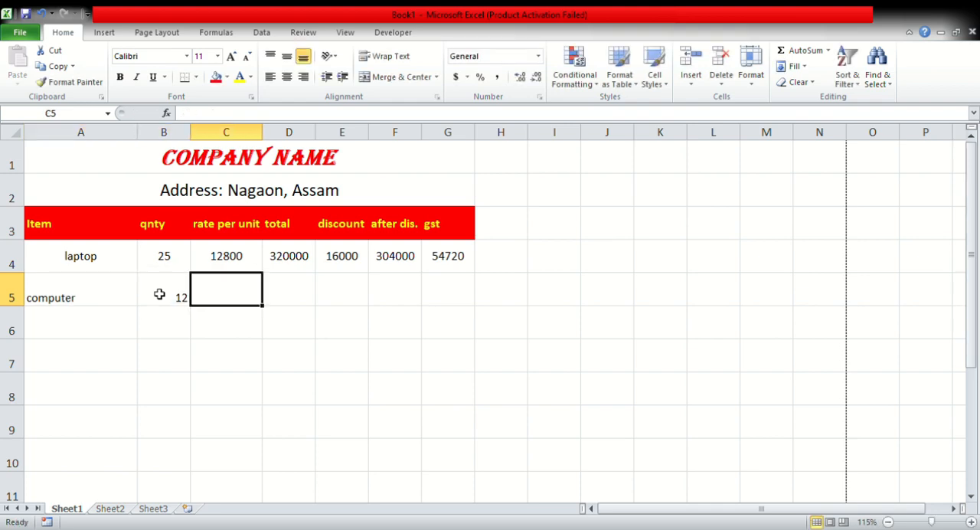
pyautogui.write('10500')
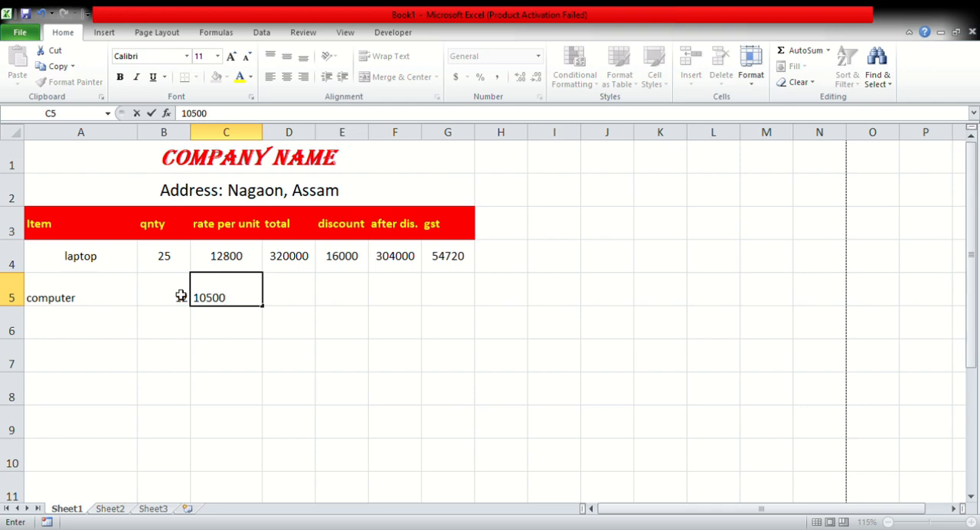
pyautogui.click(296, 291)
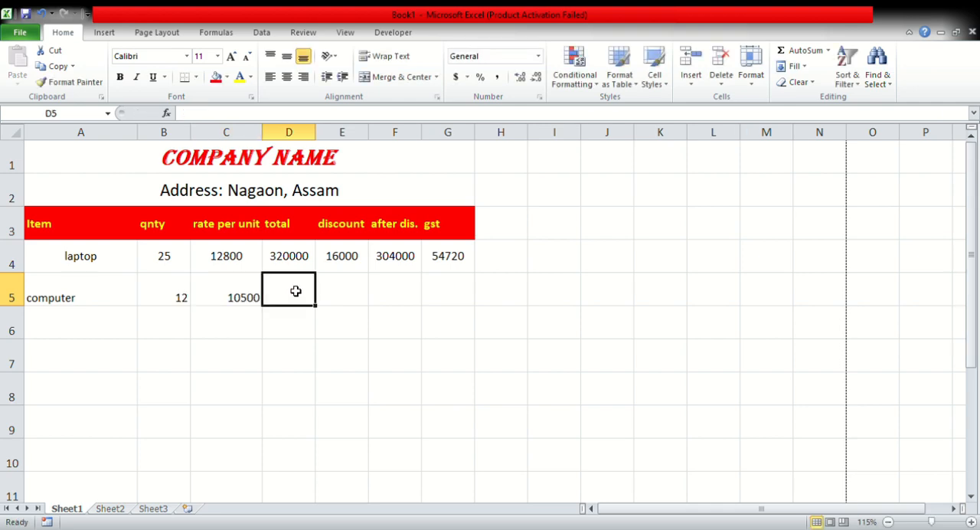
# Add a printer row in A6:C6 with quantity 9 and rate per unit 9250.
pyautogui.click(68, 329)
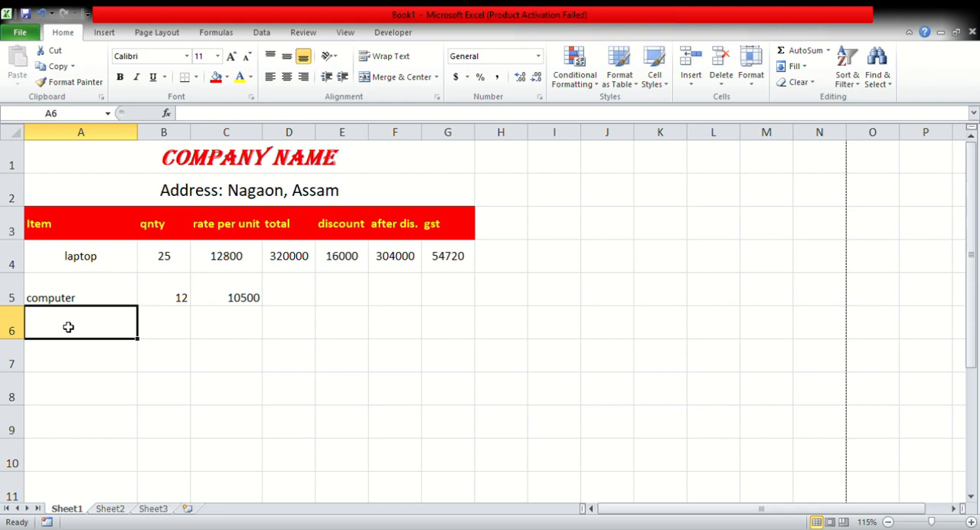
pyautogui.write('printer')
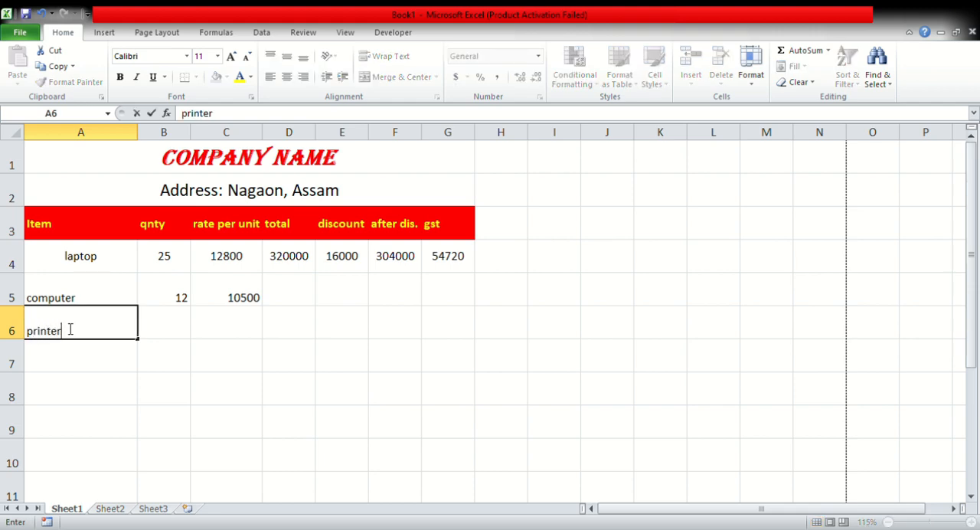
pyautogui.click(185, 326)
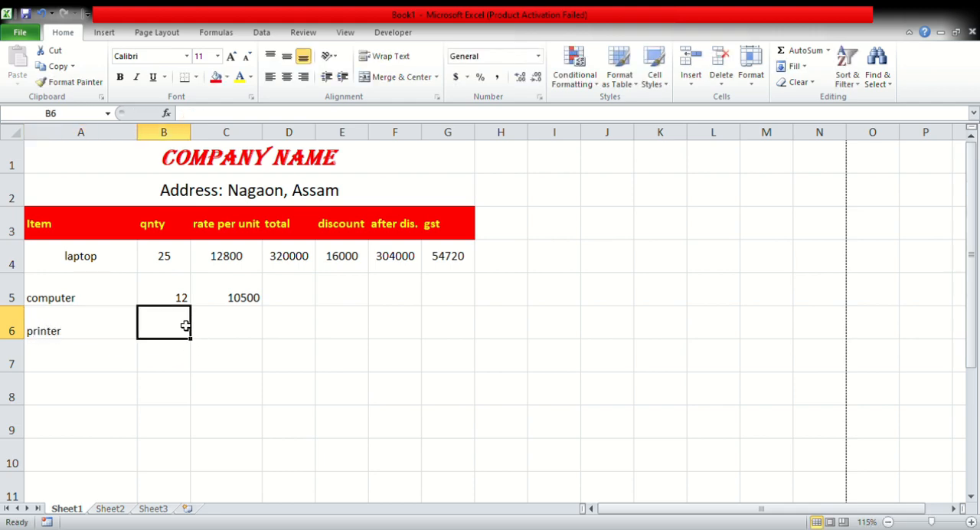
pyautogui.write('9')
pyautogui.click(212, 327)
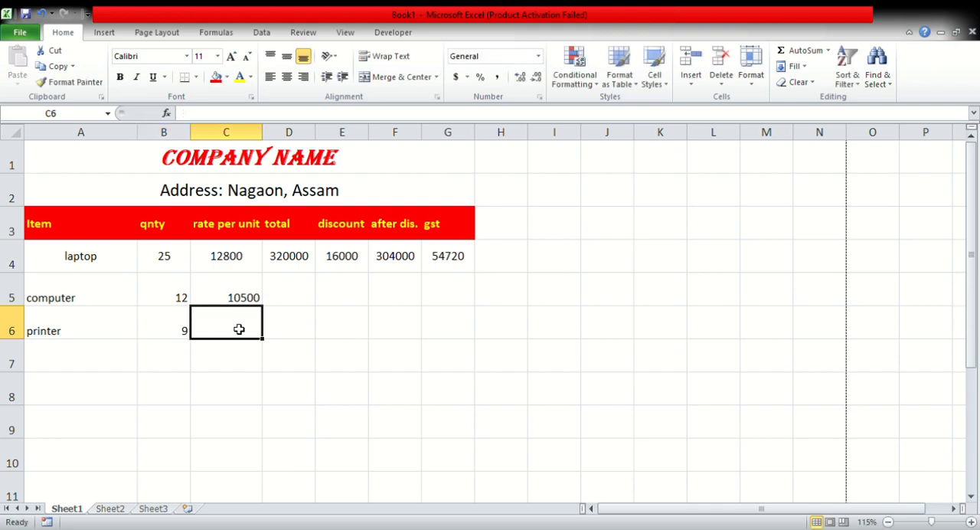
pyautogui.write('92')
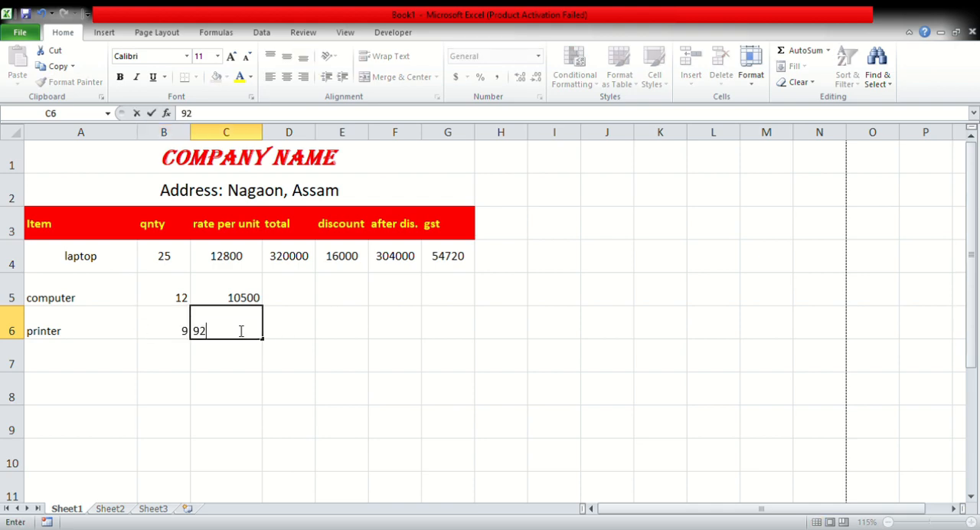
pyautogui.write('50')
pyautogui.click(288, 324)
# Center the item rows A4:G6 both vertically and horizontally.
pyautogui.moveTo(74, 268); pyautogui.dragTo(464, 330)
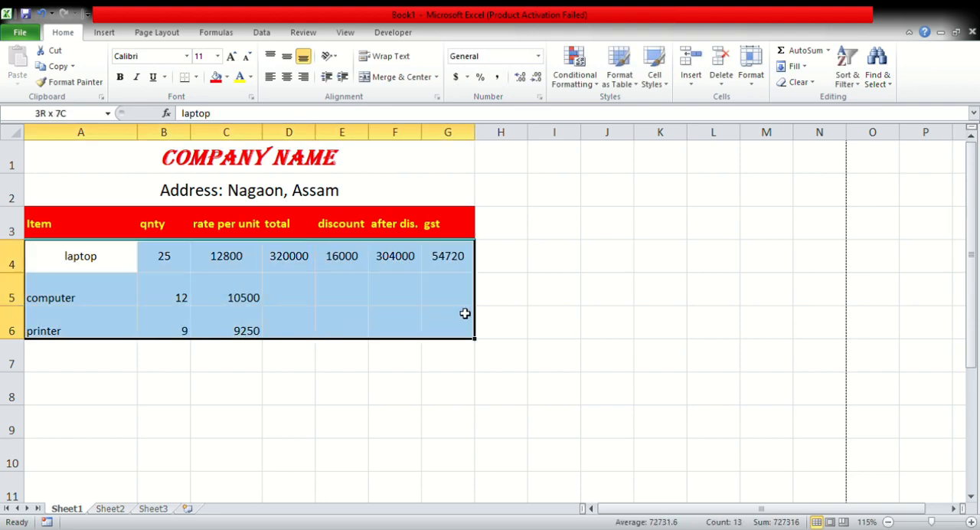
pyautogui.click(287, 58)
pyautogui.click(287, 76)
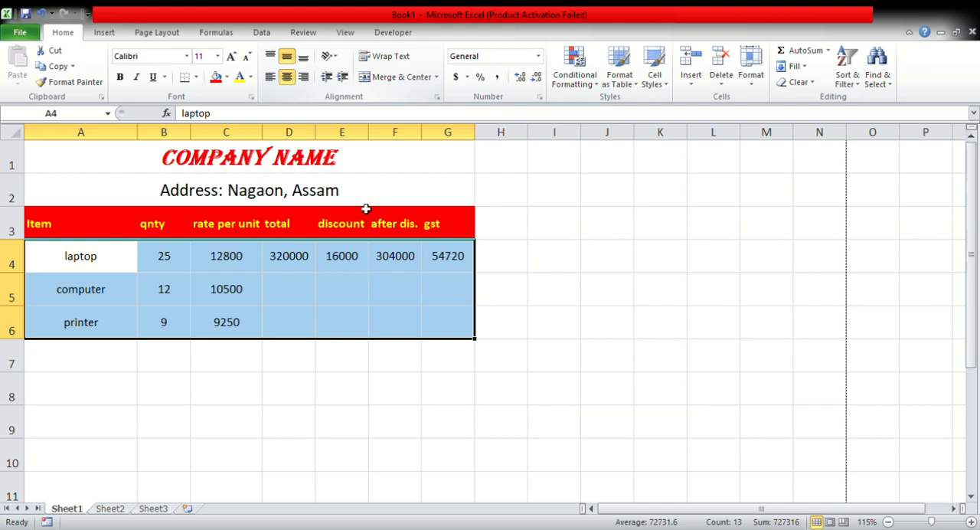
pyautogui.click(280, 293)
# Center the column headings in A3:G3 horizontally.
pyautogui.moveTo(73, 213); pyautogui.dragTo(470, 232)
pyautogui.click(289, 79)
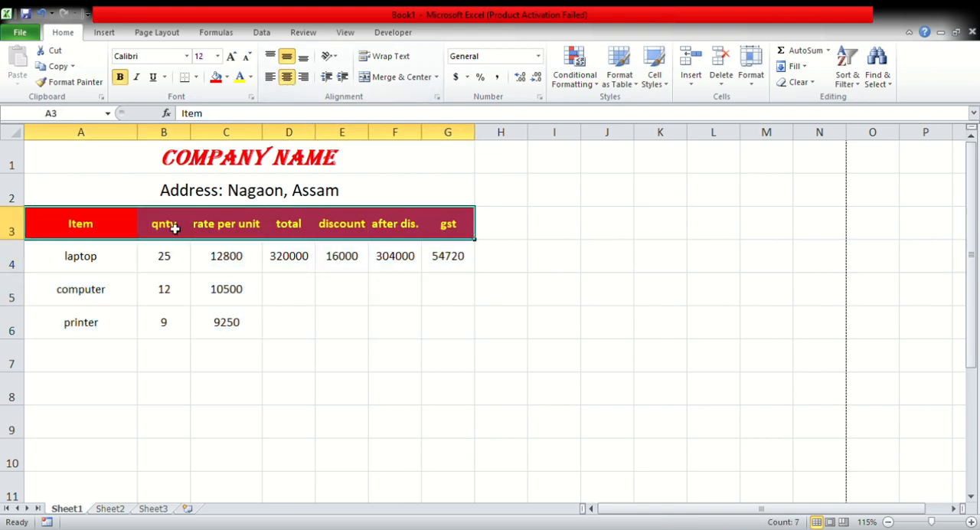
pyautogui.click(358, 349)
# Fill the total formula from D4 down to D6 for the computer and printer rows.
pyautogui.click(298, 260)
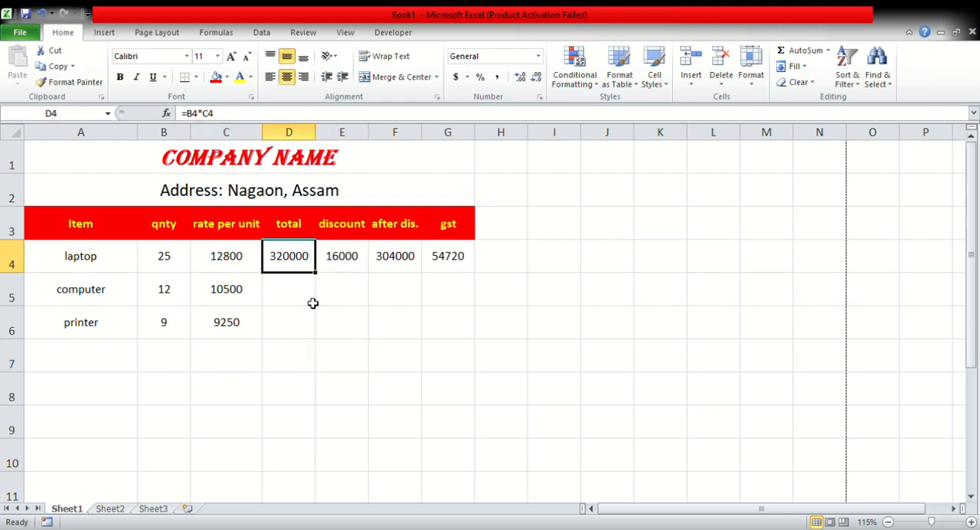
pyautogui.click(228, 260)
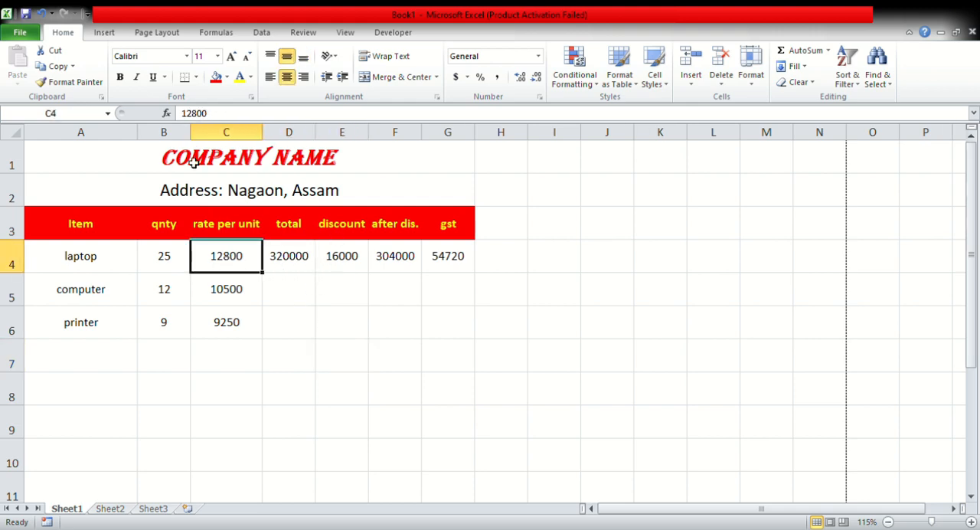
pyautogui.click(312, 265)
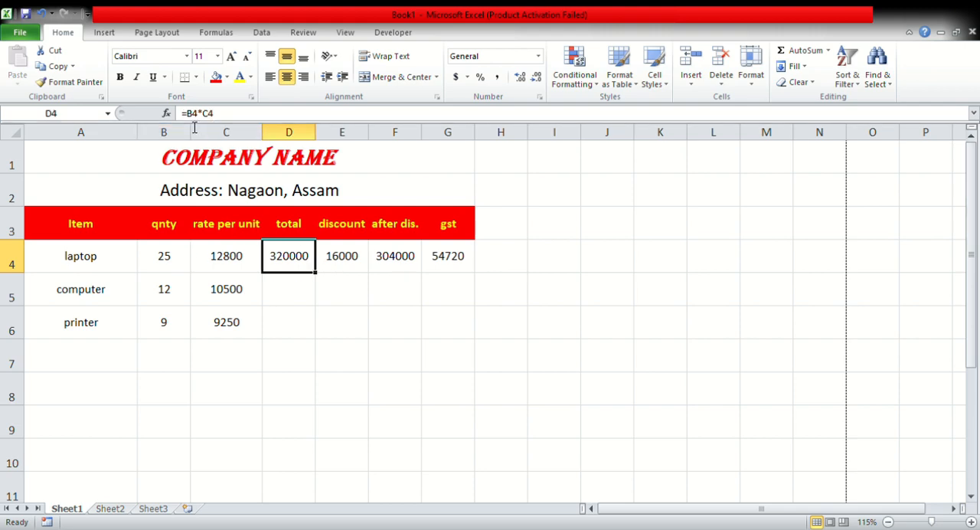
pyautogui.click(288, 297)
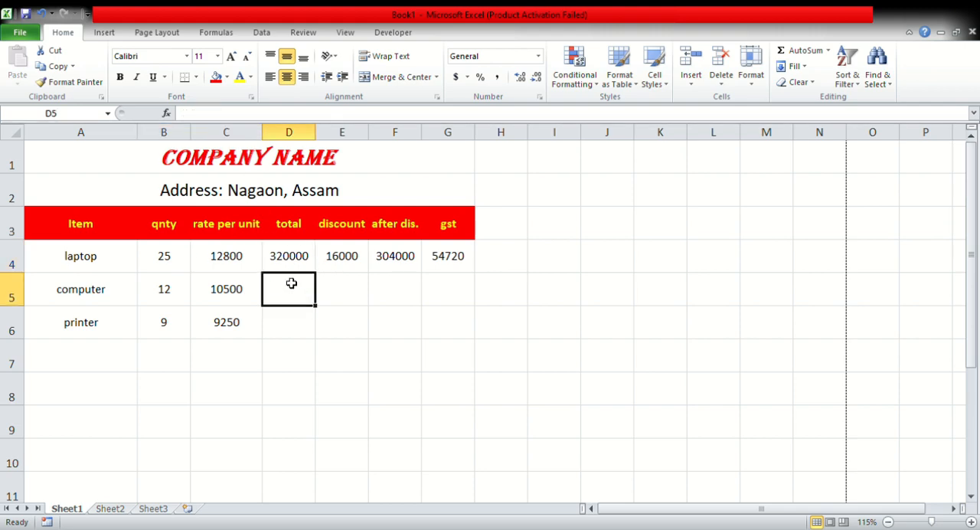
pyautogui.click(293, 263)
pyautogui.click(298, 284)
pyautogui.click(299, 259)
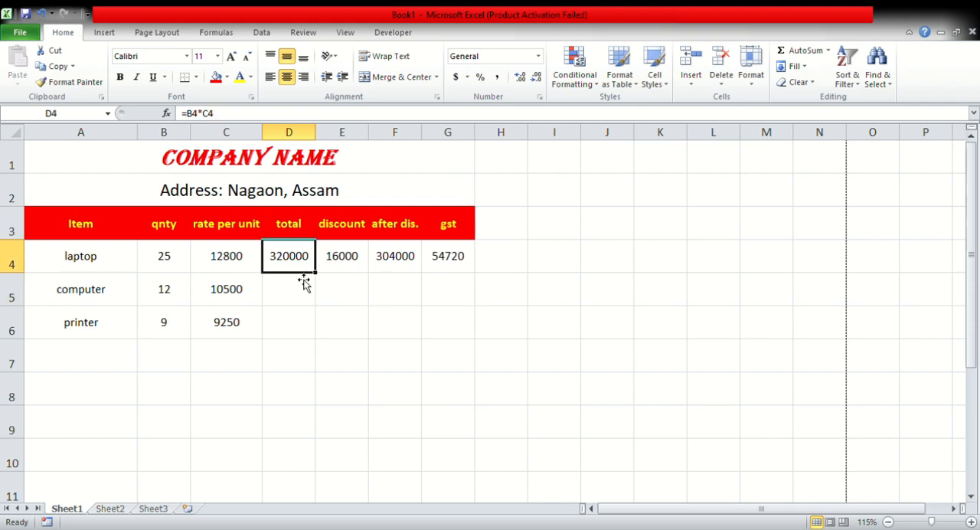
pyautogui.click(293, 319)
pyautogui.click(298, 269)
pyautogui.moveTo(320, 281); pyautogui.dragTo(319, 337)
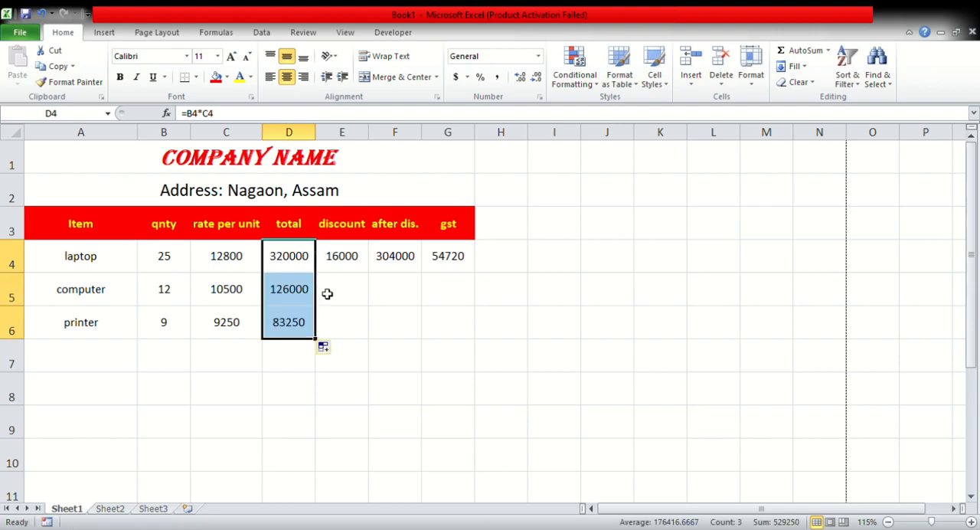
# Fill the discount, after-discount and gst formulas from E4:G4 down through row 6.
pyautogui.click(349, 266)
pyautogui.moveTo(371, 275); pyautogui.dragTo(365, 337)
pyautogui.click(412, 261)
pyautogui.moveTo(425, 276); pyautogui.dragTo(425, 337)
pyautogui.click(450, 265)
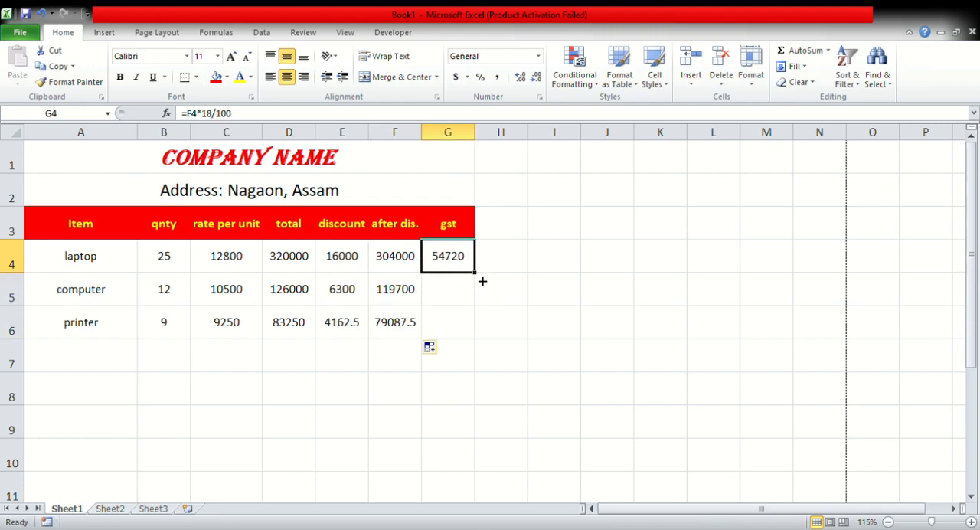
pyautogui.moveTo(482, 281); pyautogui.dragTo(474, 333)
pyautogui.click(255, 298)
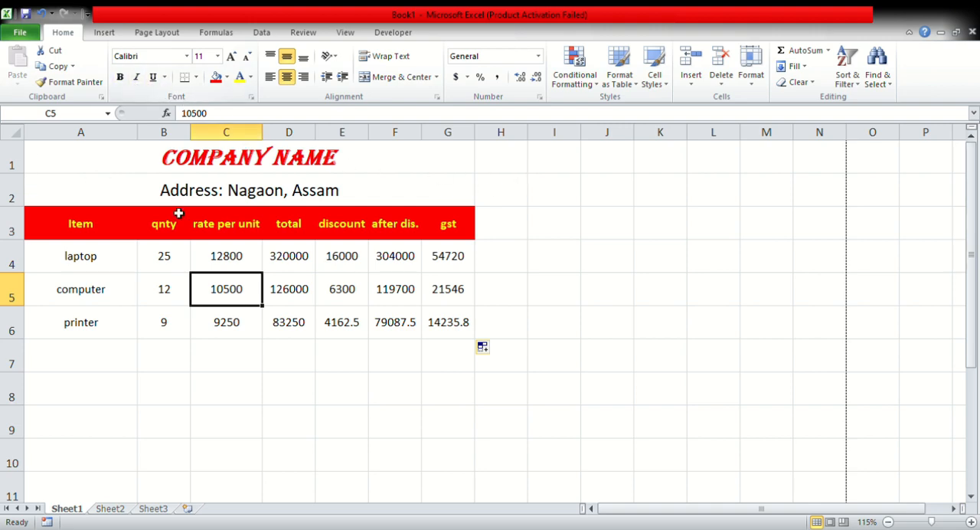
pyautogui.moveTo(76, 160); pyautogui.dragTo(374, 312)
pyautogui.click(151, 164)
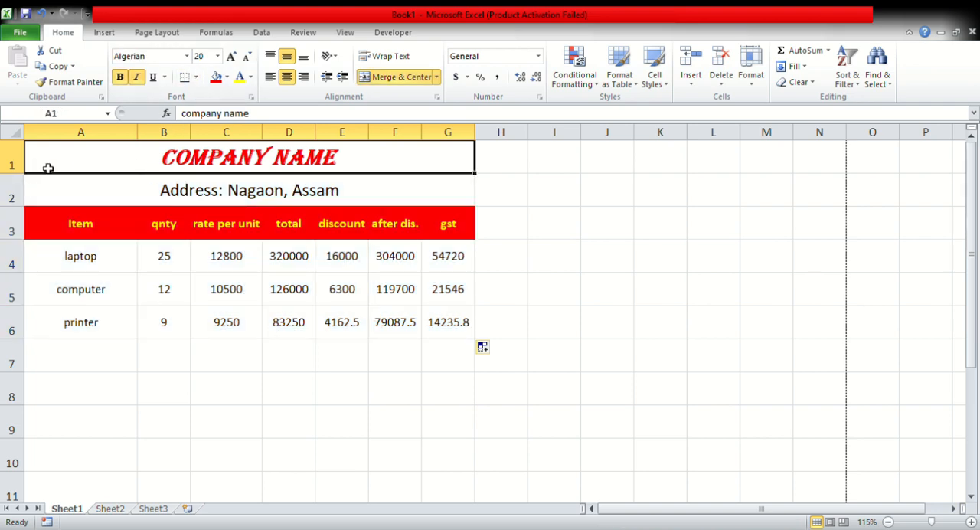
# Apply All Borders to the item table A1:G6 and undo them.
pyautogui.moveTo(35, 184); pyautogui.dragTo(427, 313)
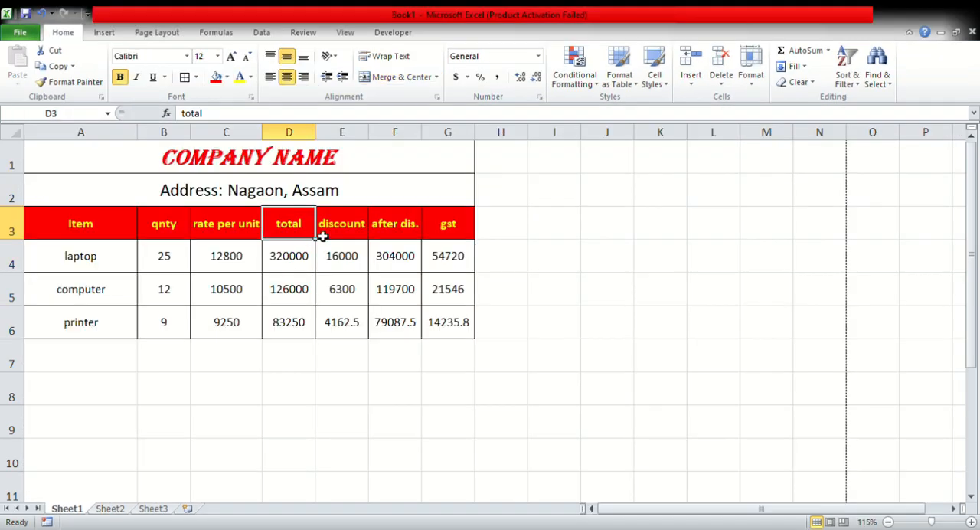
pyautogui.click(611, 257)
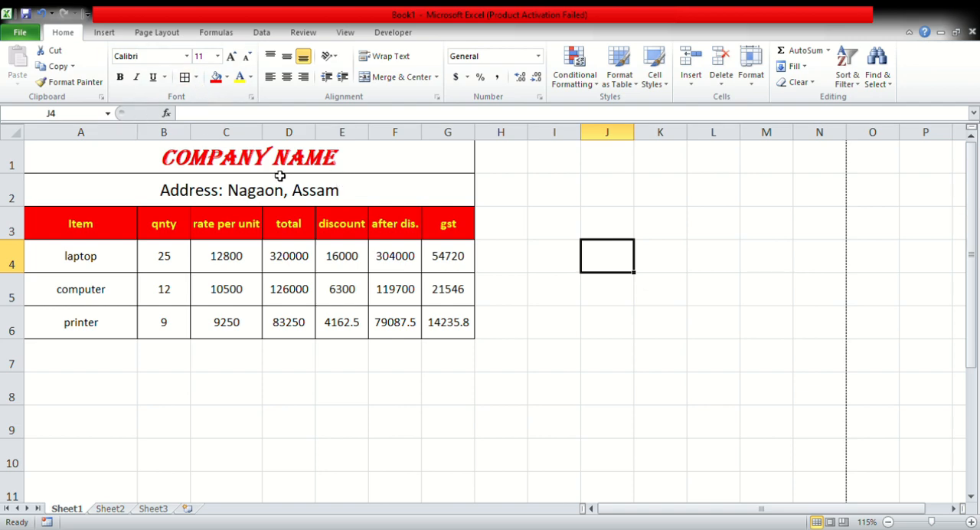
pyautogui.click(79, 170)
pyautogui.moveTo(79, 223); pyautogui.dragTo(407, 313)
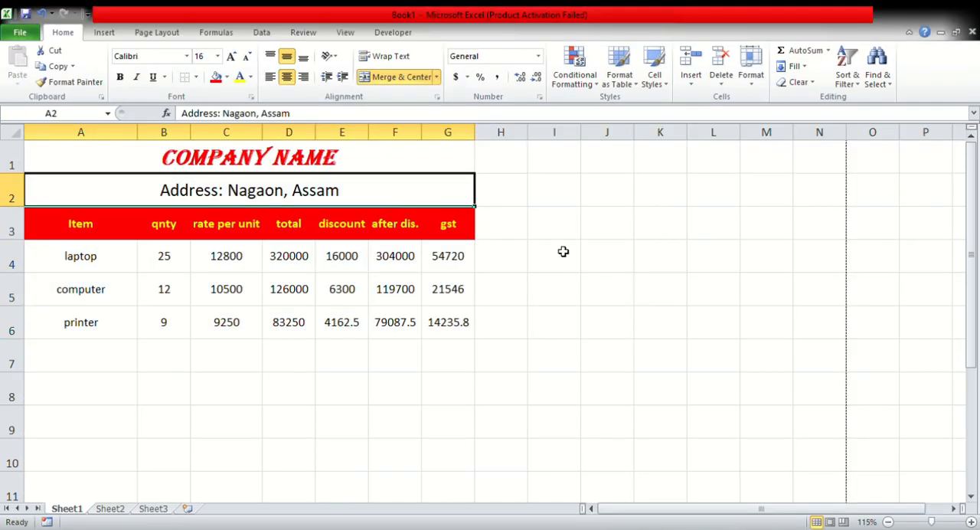
# Draw black outline borders around A1:G6 and the empty block J4:M6, and a black border grid across A1:G6.
pyautogui.moveTo(98, 153); pyautogui.dragTo(395, 316)
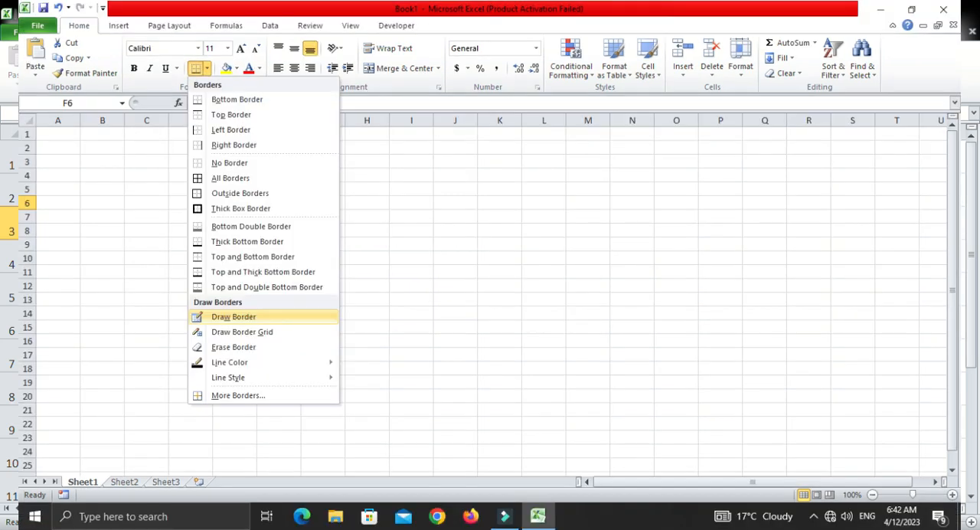
pyautogui.moveTo(25, 141)
pyautogui.mouseDown()
pyautogui.moveTo(197, 225)
pyautogui.moveTo(444, 324)
pyautogui.mouseUp()
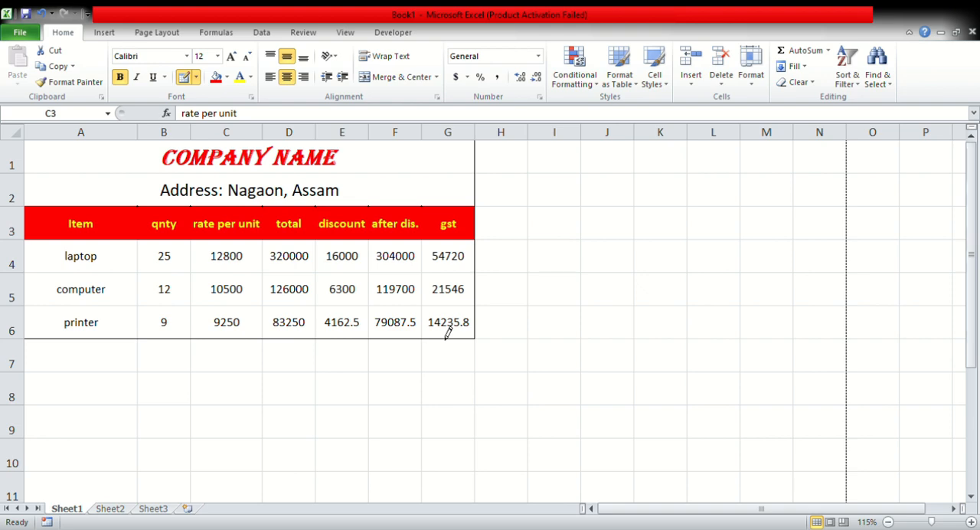
pyautogui.moveTo(622, 253); pyautogui.dragTo(750, 327)
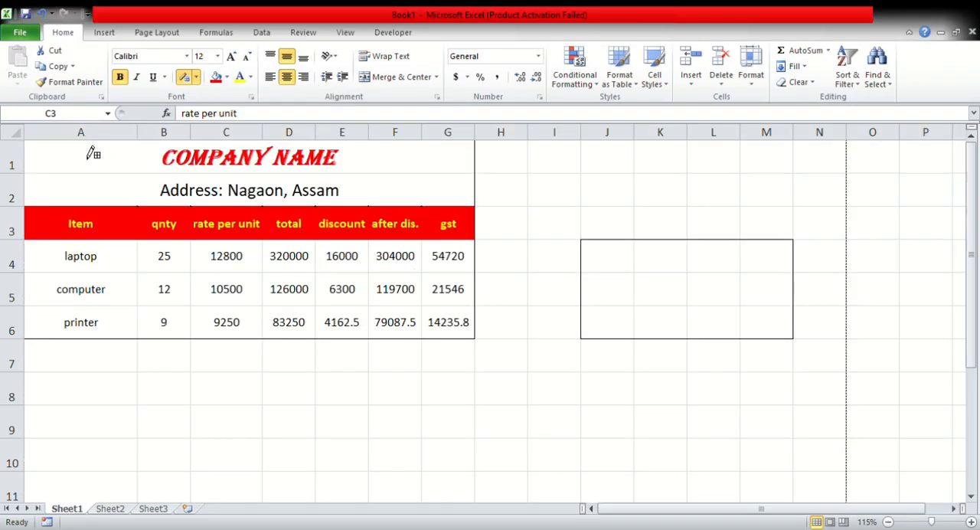
pyautogui.moveTo(75, 155)
pyautogui.mouseDown()
pyautogui.moveTo(238, 271)
pyautogui.moveTo(464, 344)
pyautogui.mouseUp()
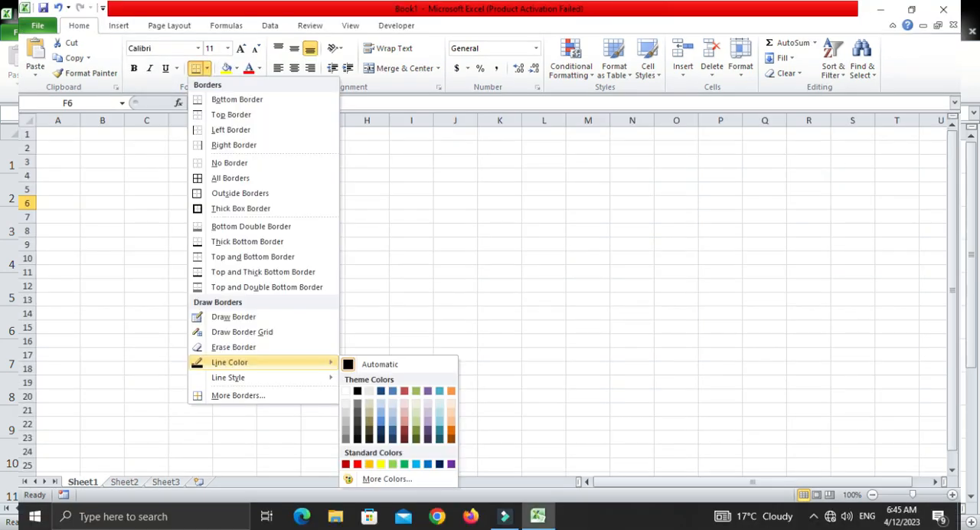
# Draw a dark red dash-dot border grid over the item table A1:G6 and the empty block J4:M6.
pyautogui.moveTo(228, 378)
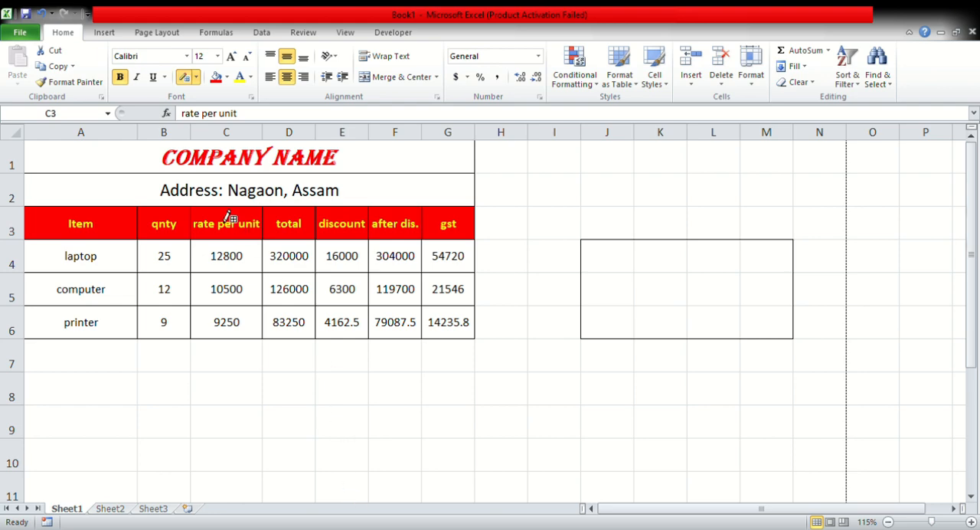
pyautogui.moveTo(73, 169)
pyautogui.mouseDown()
pyautogui.moveTo(372, 306)
pyautogui.moveTo(466, 335)
pyautogui.mouseUp()
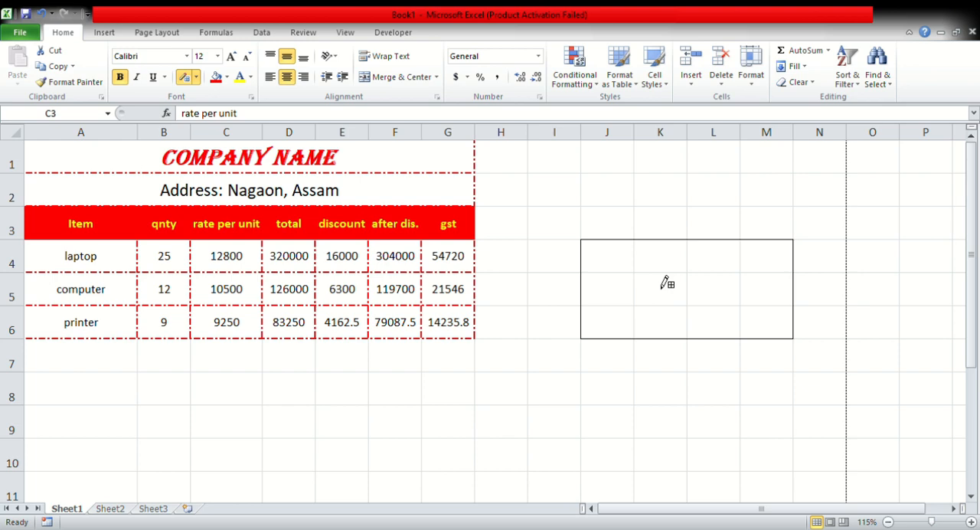
pyautogui.moveTo(590, 252)
pyautogui.mouseDown()
pyautogui.moveTo(733, 319)
pyautogui.moveTo(754, 317)
pyautogui.mouseUp()
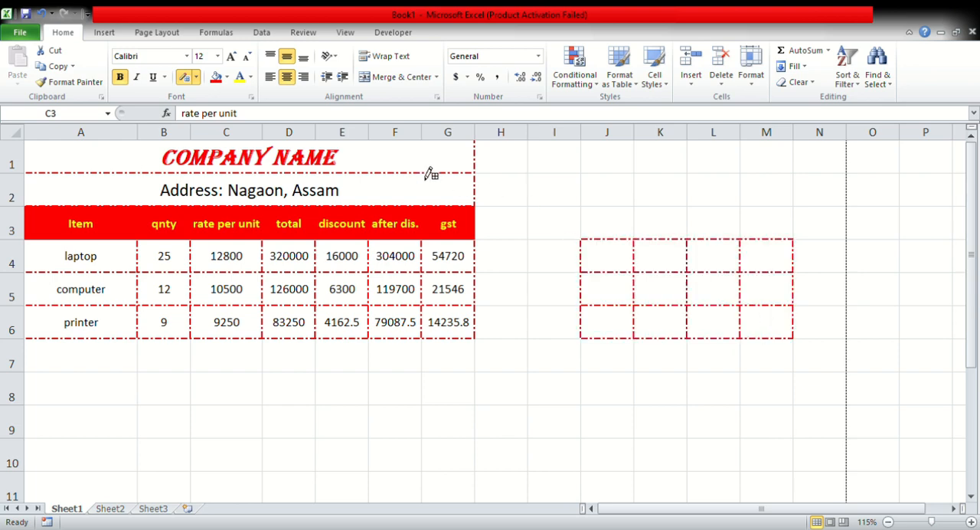
# Bring up the commands for inserting pictures, charts and other objects.
pyautogui.click(102, 31)
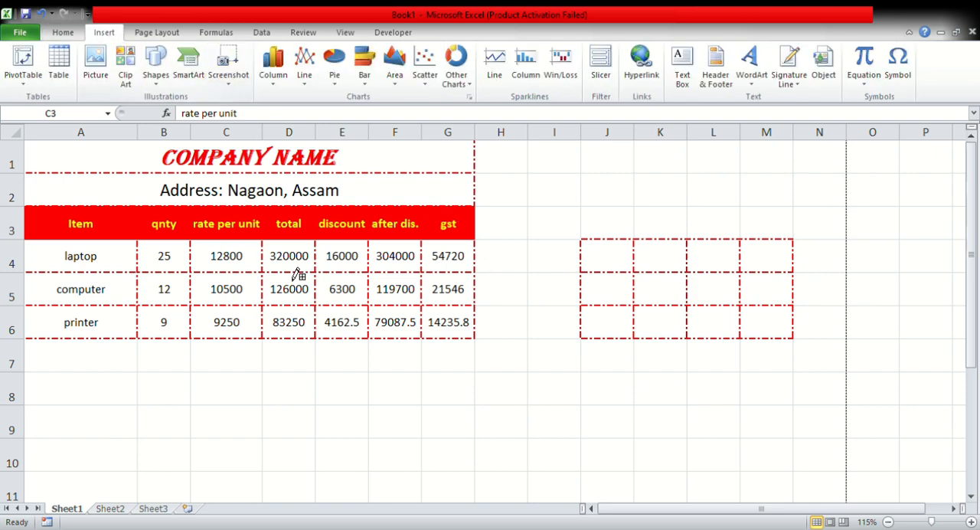